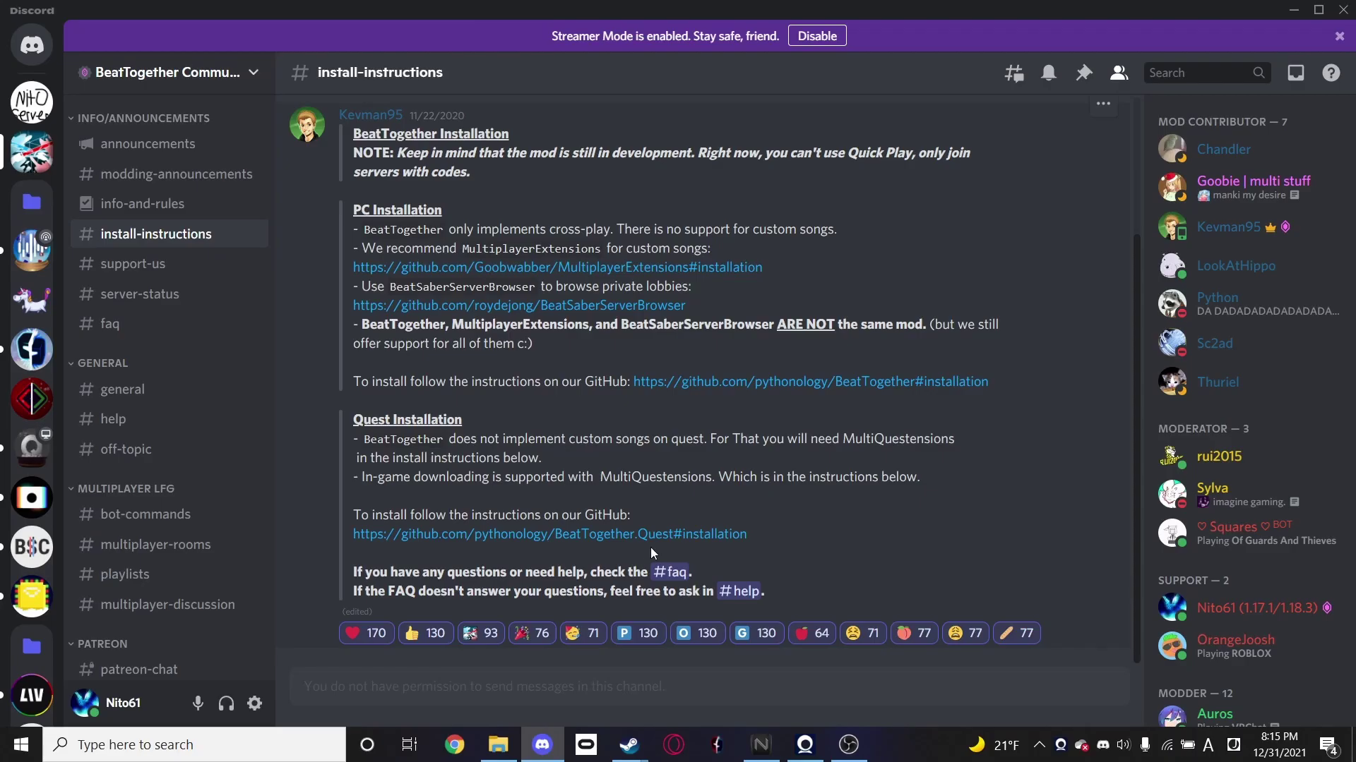
Open the BeatTogether.Quest GitHub installation instructions from the Discord post and review the recommended-install note.
left_click(595, 534)
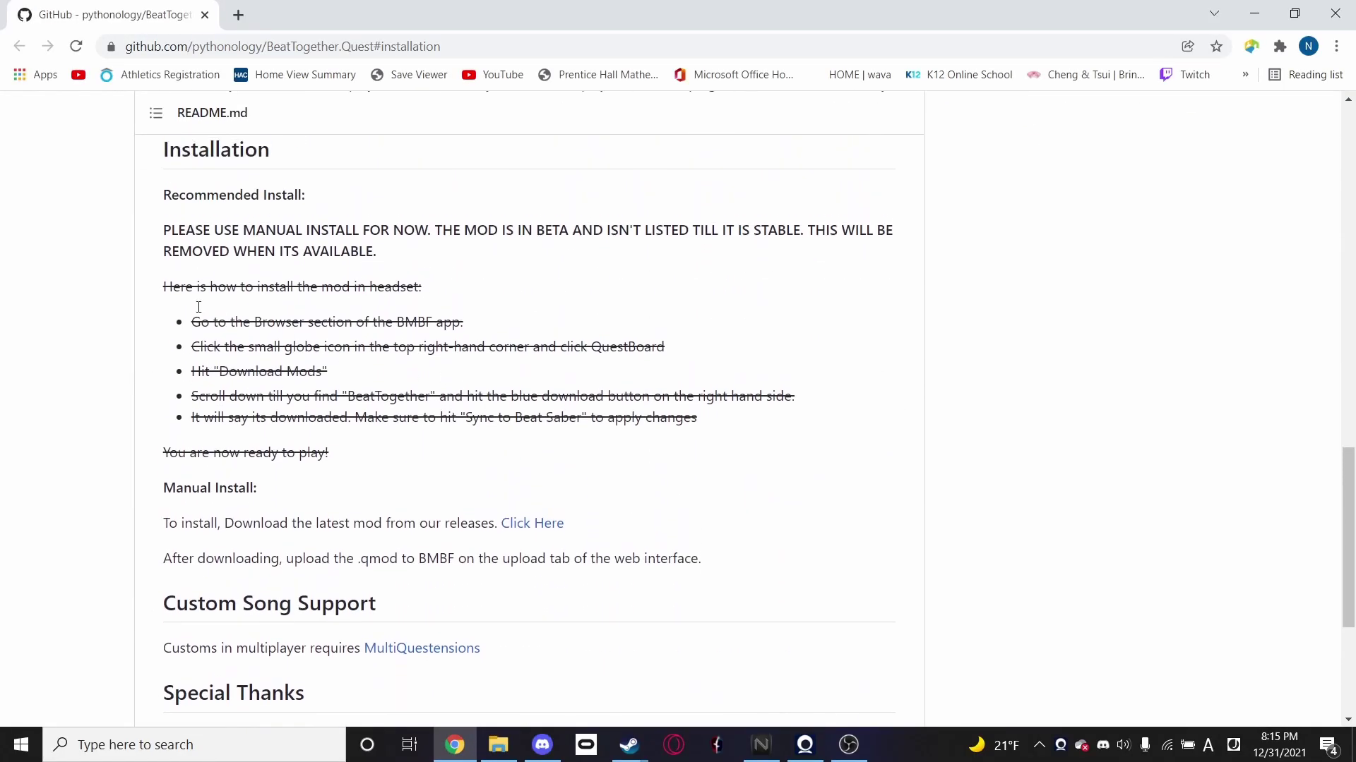
left_click_drag(153, 230, 621, 487)
left_click(620, 471)
scroll(662, 466, "up", 15)
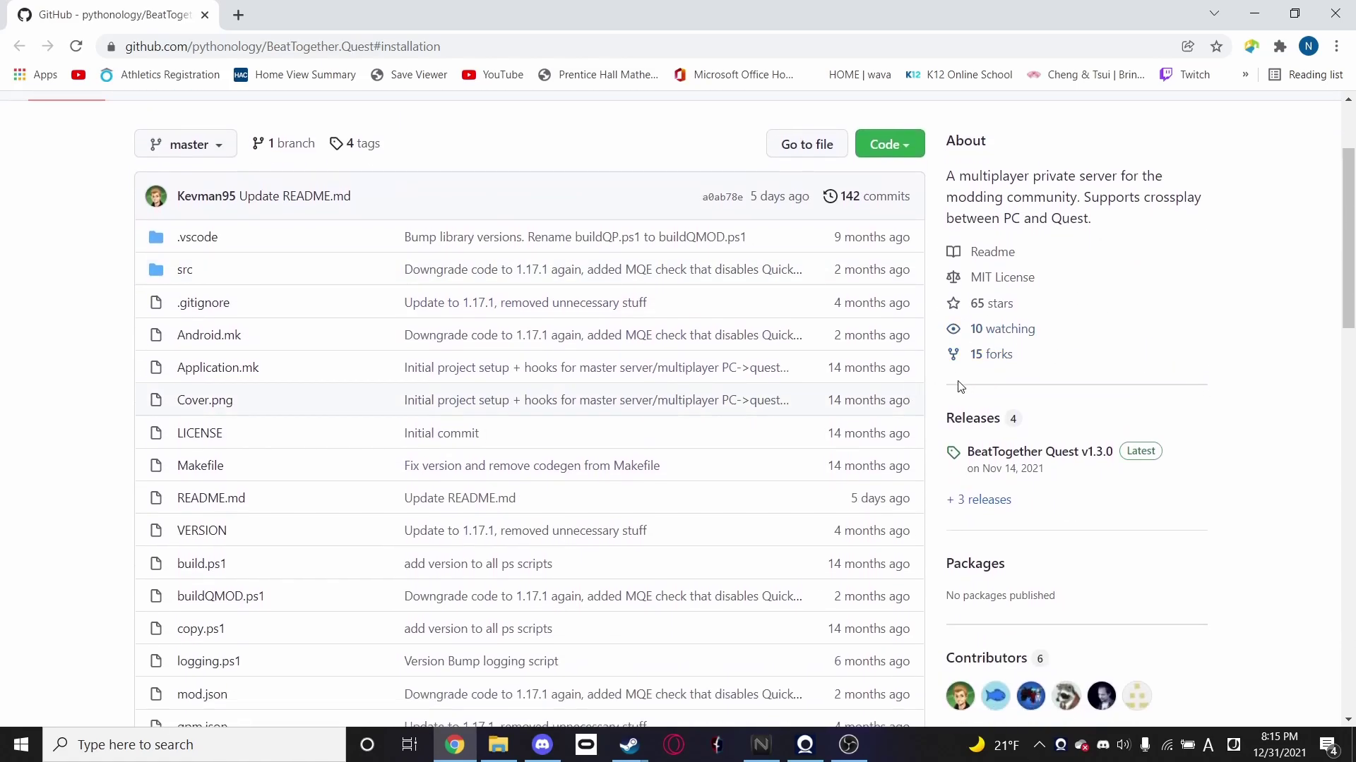
Download BeatTogether_v1.3.0.qmod from the repository's latest Quest release into the Downloads folder.
left_click_drag(960, 387, 1074, 489)
left_click(1136, 523)
left_click(990, 424)
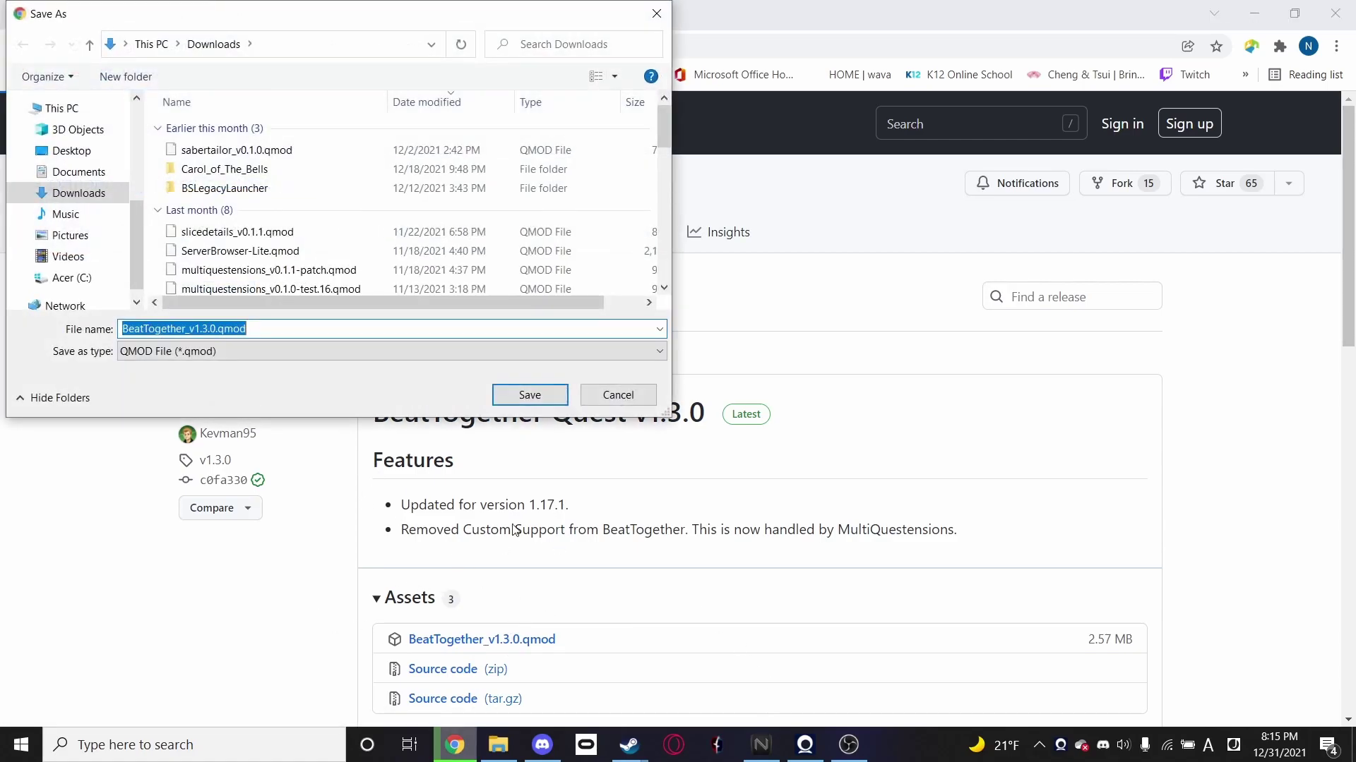
left_click(528, 396)
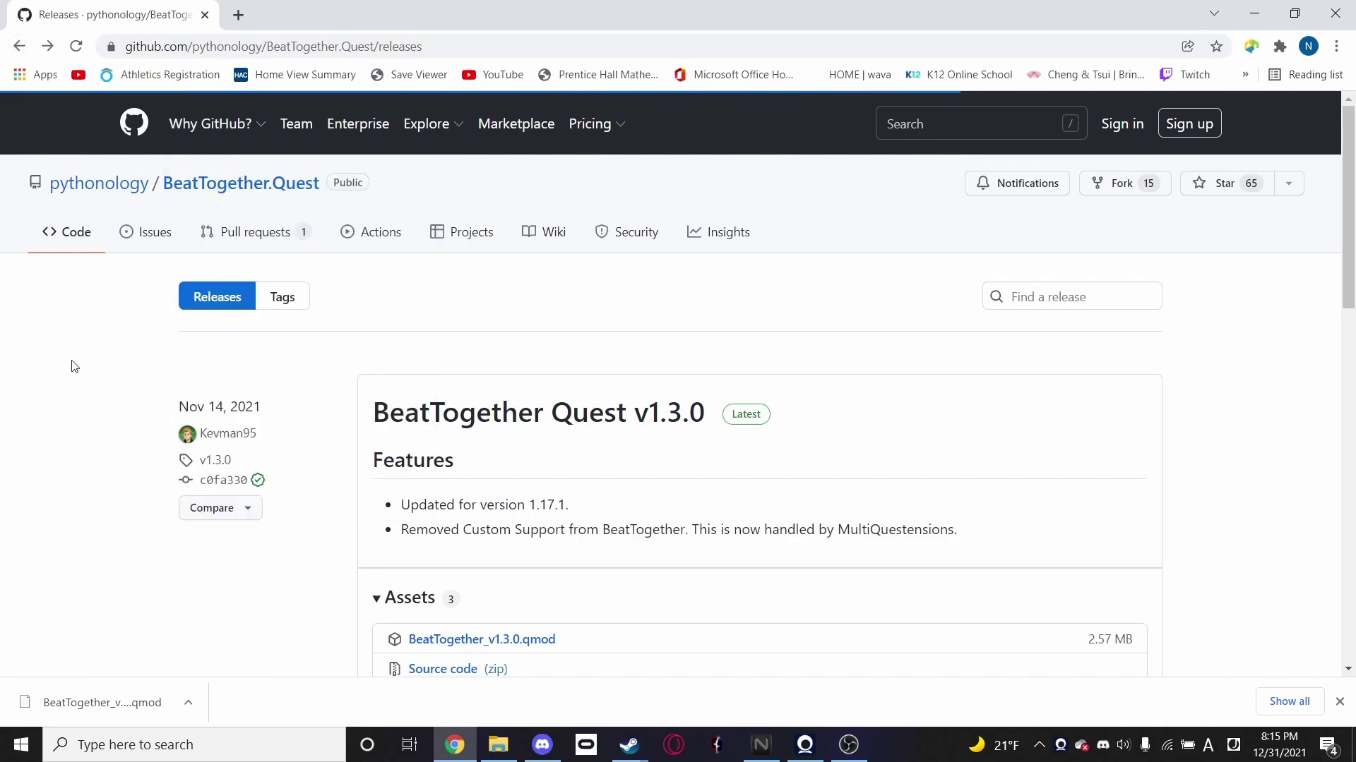
Return to the BeatTogether.Quest README and review its Custom Song Support section.
left_click(22, 46)
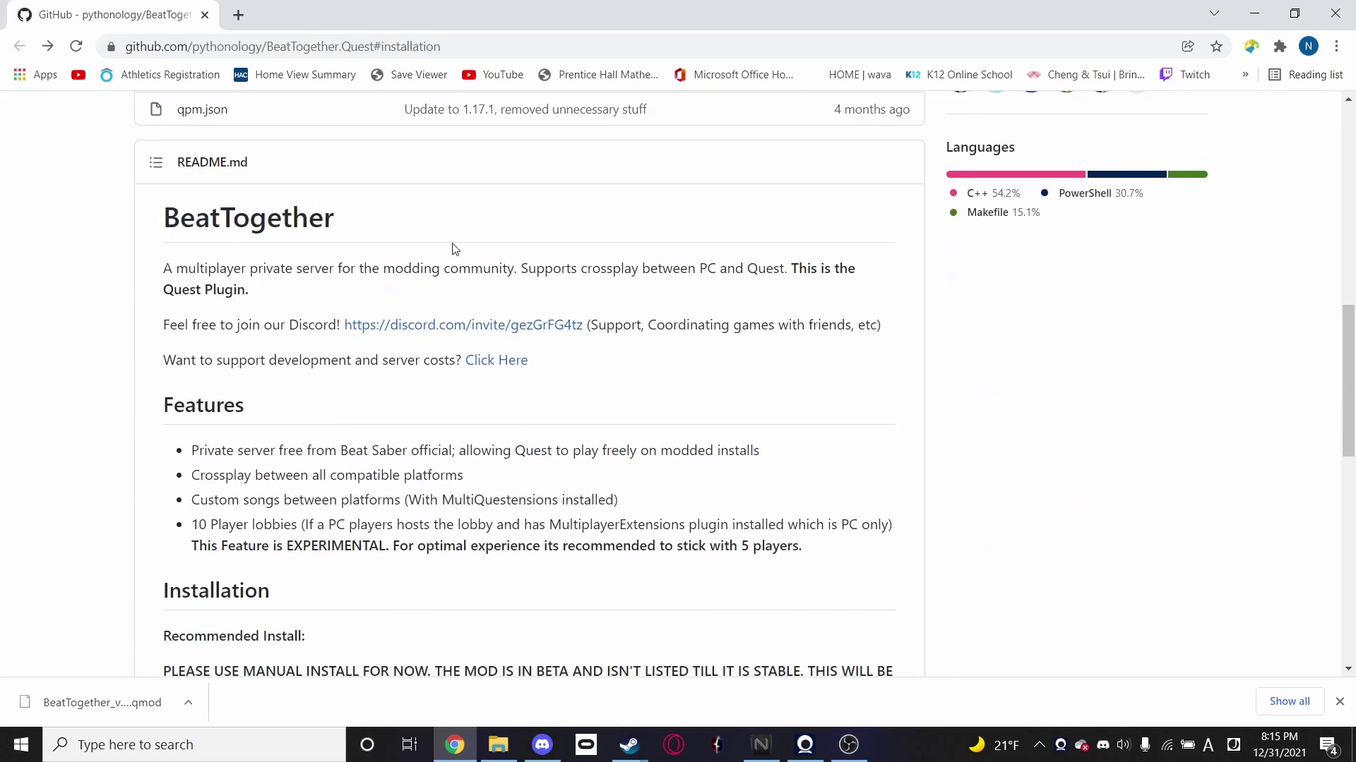
left_click_drag(193, 185, 520, 449)
left_click_drag(609, 449, 649, 471)
scroll(632, 460, "down", 10)
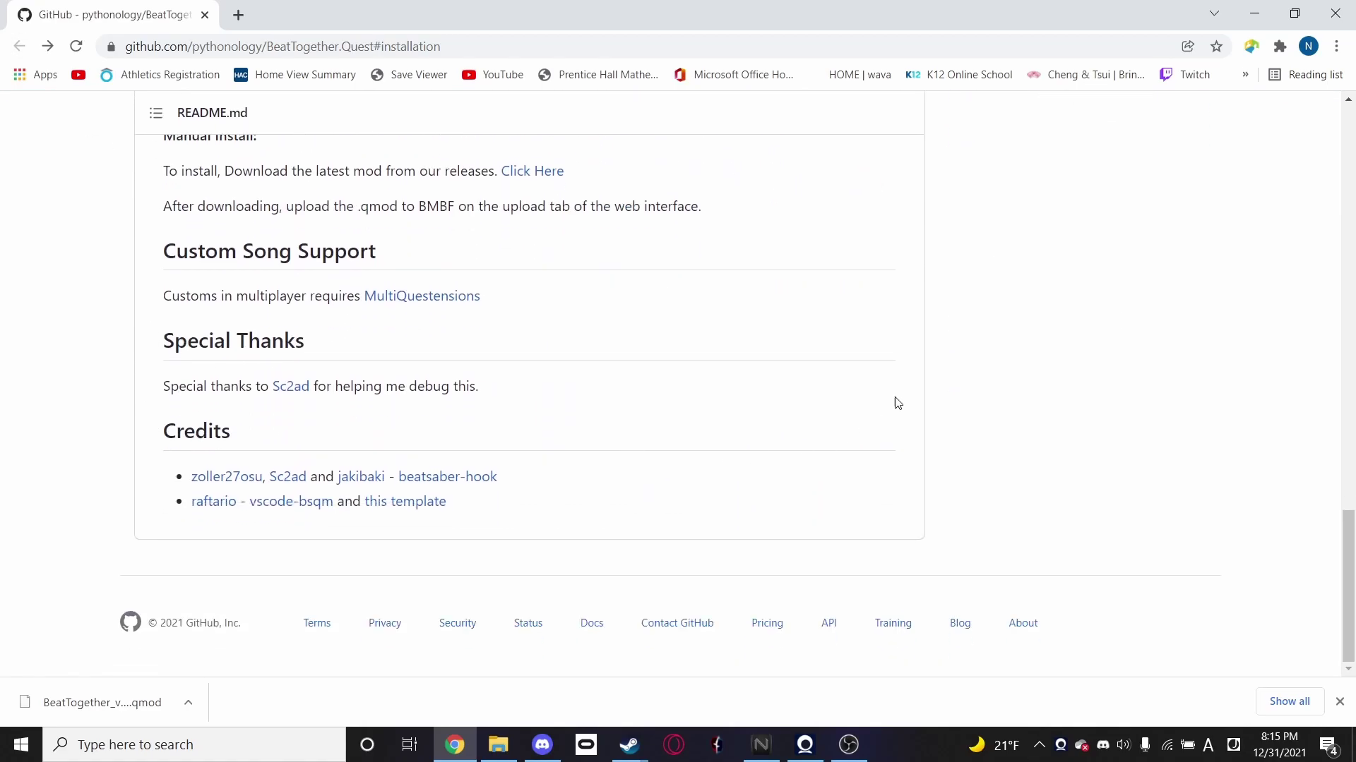
left_click_drag(169, 239, 478, 333)
left_click(584, 322)
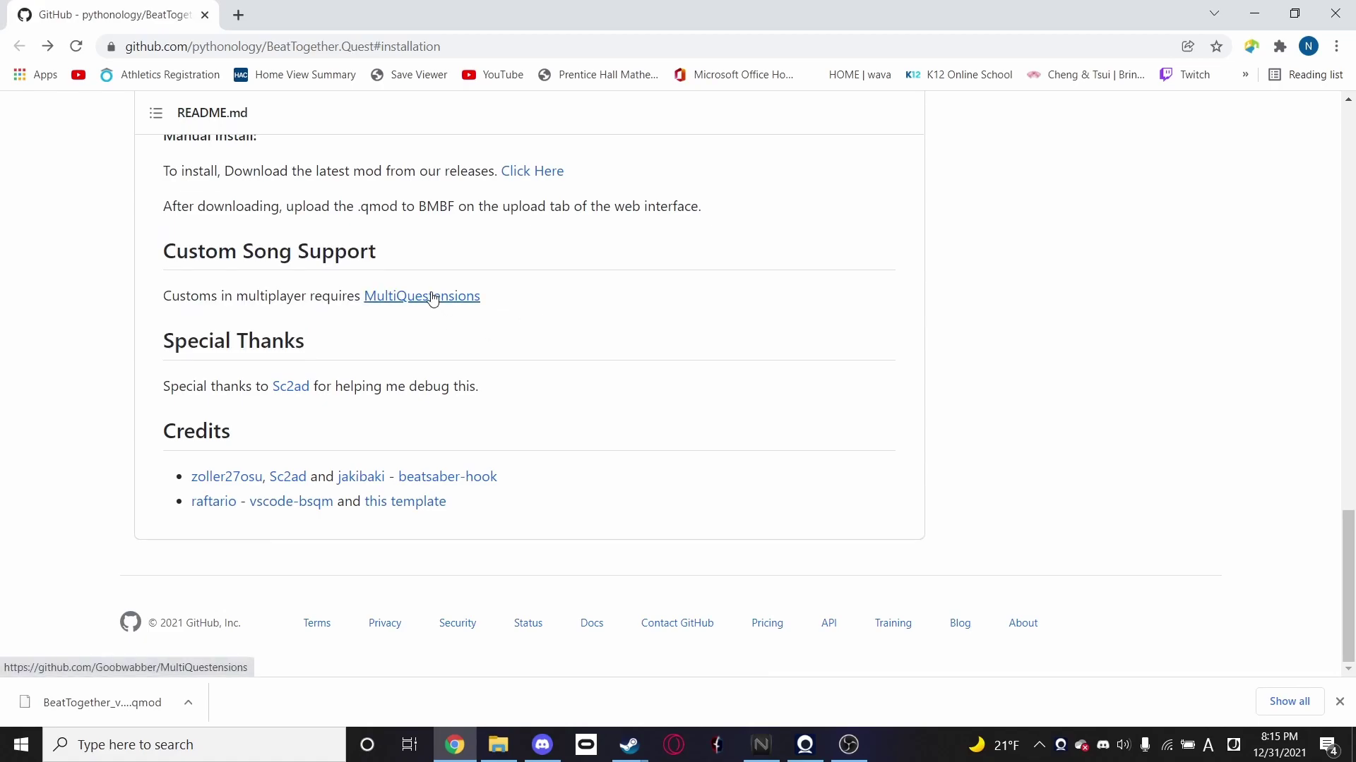
Open the MultiQuestensions repository linked in the README and go to its releases page.
scroll(506, 336, "down", 3)
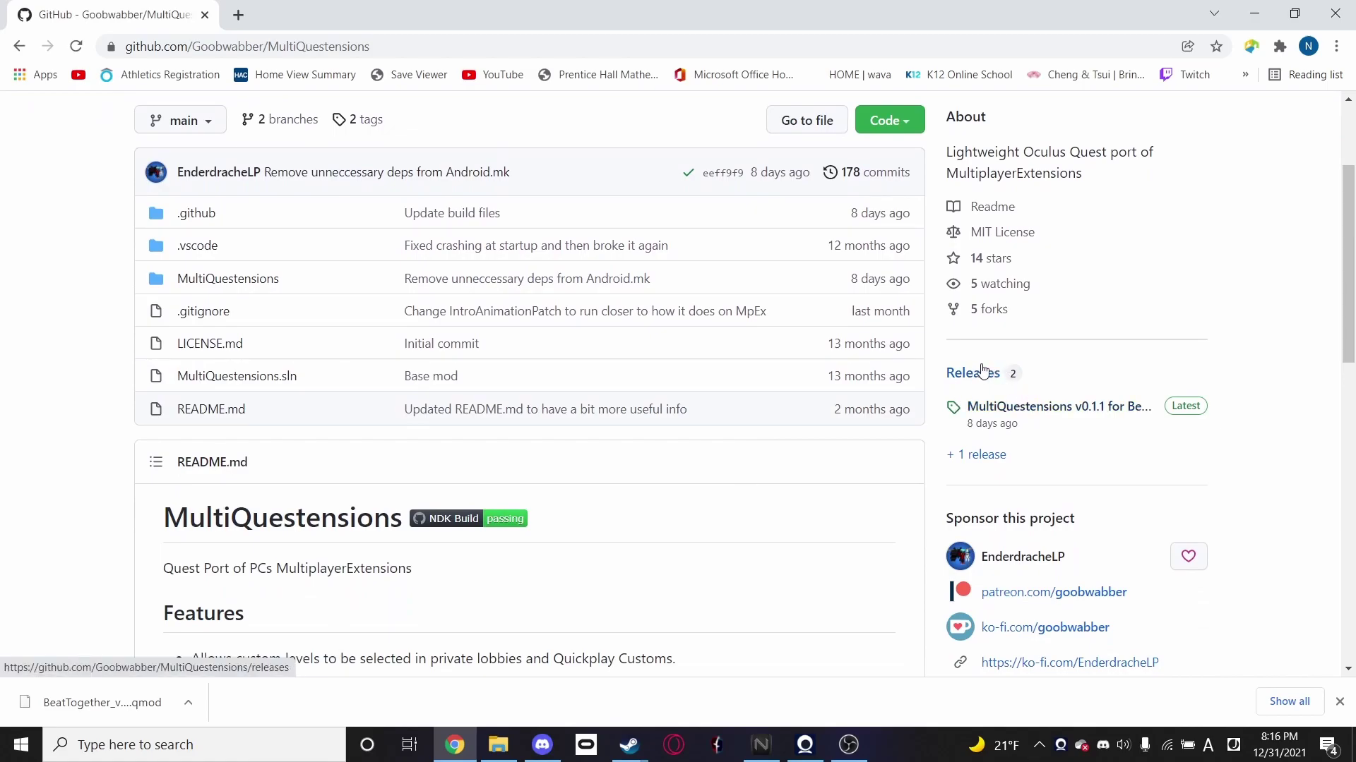
scroll(645, 226, "up", 3)
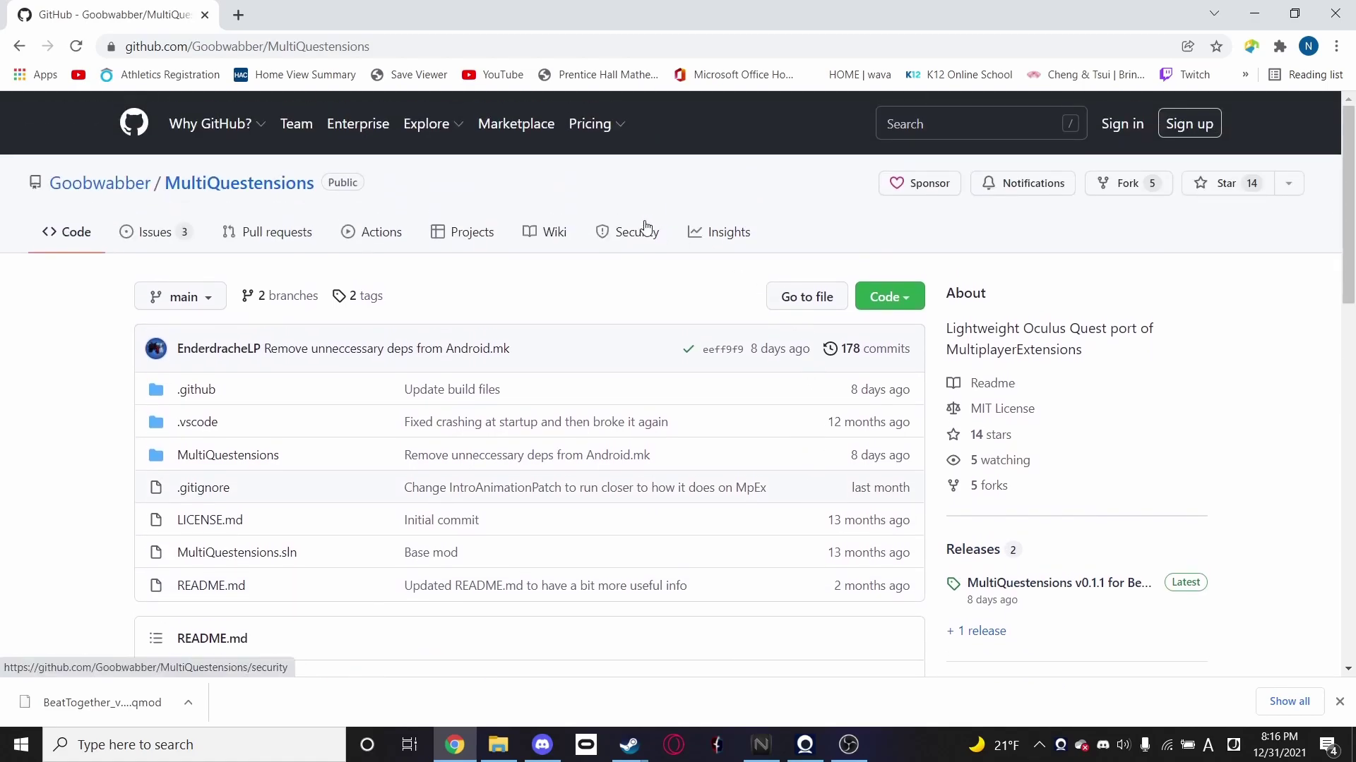
left_click(985, 549)
scroll(717, 312, "down", 1)
left_click_drag(856, 395, 886, 326)
left_click(895, 401)
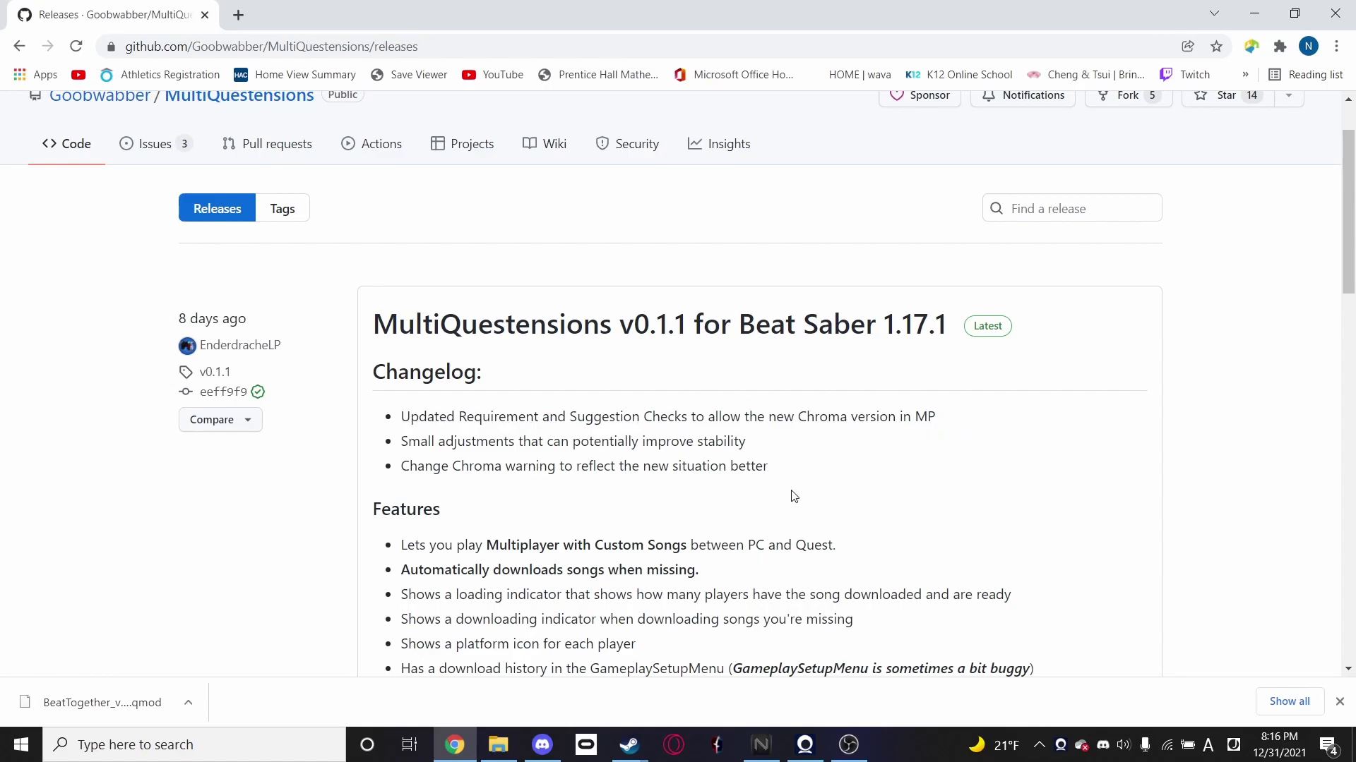
Review the MultiQuestensions v0.1.1 release notes and download MultiQuestensions.qmod into the Downloads folder.
scroll(793, 496, "down", 2)
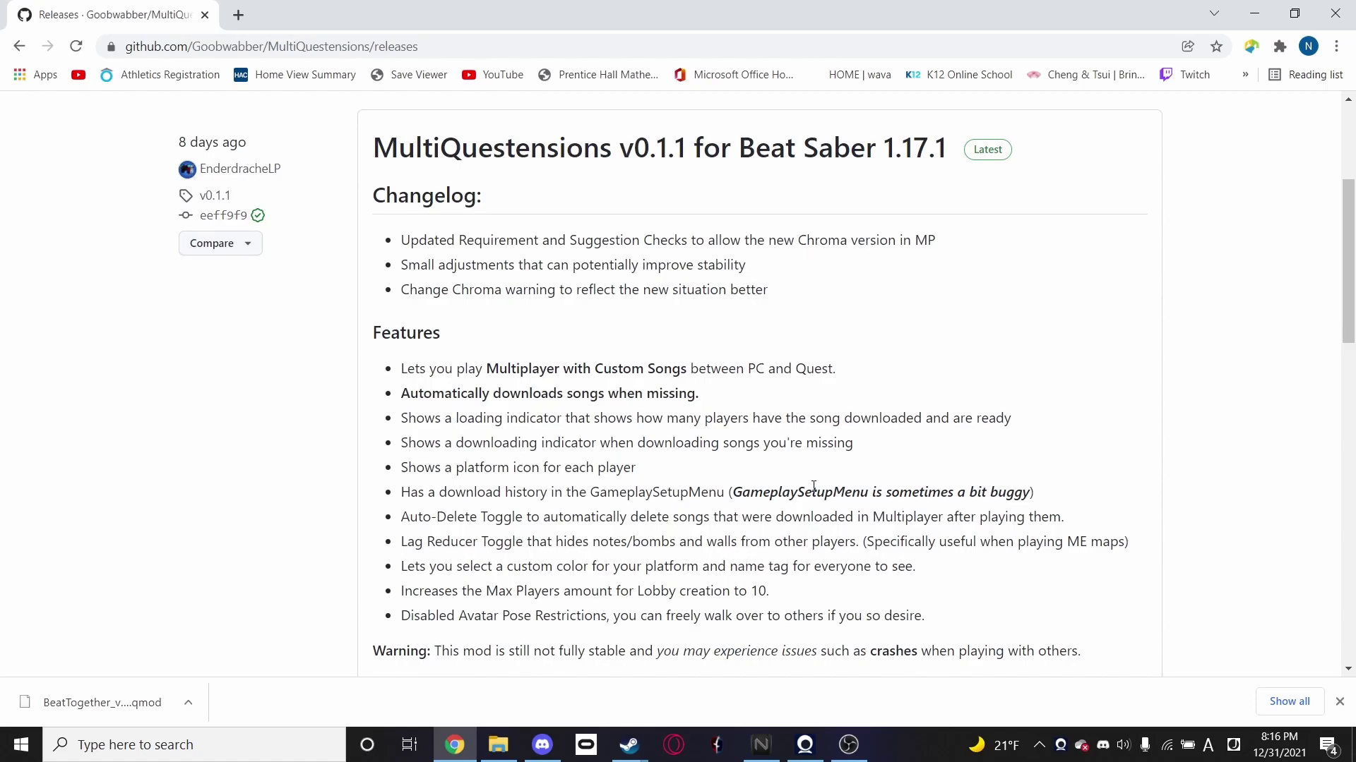
scroll(814, 487, "down", 1)
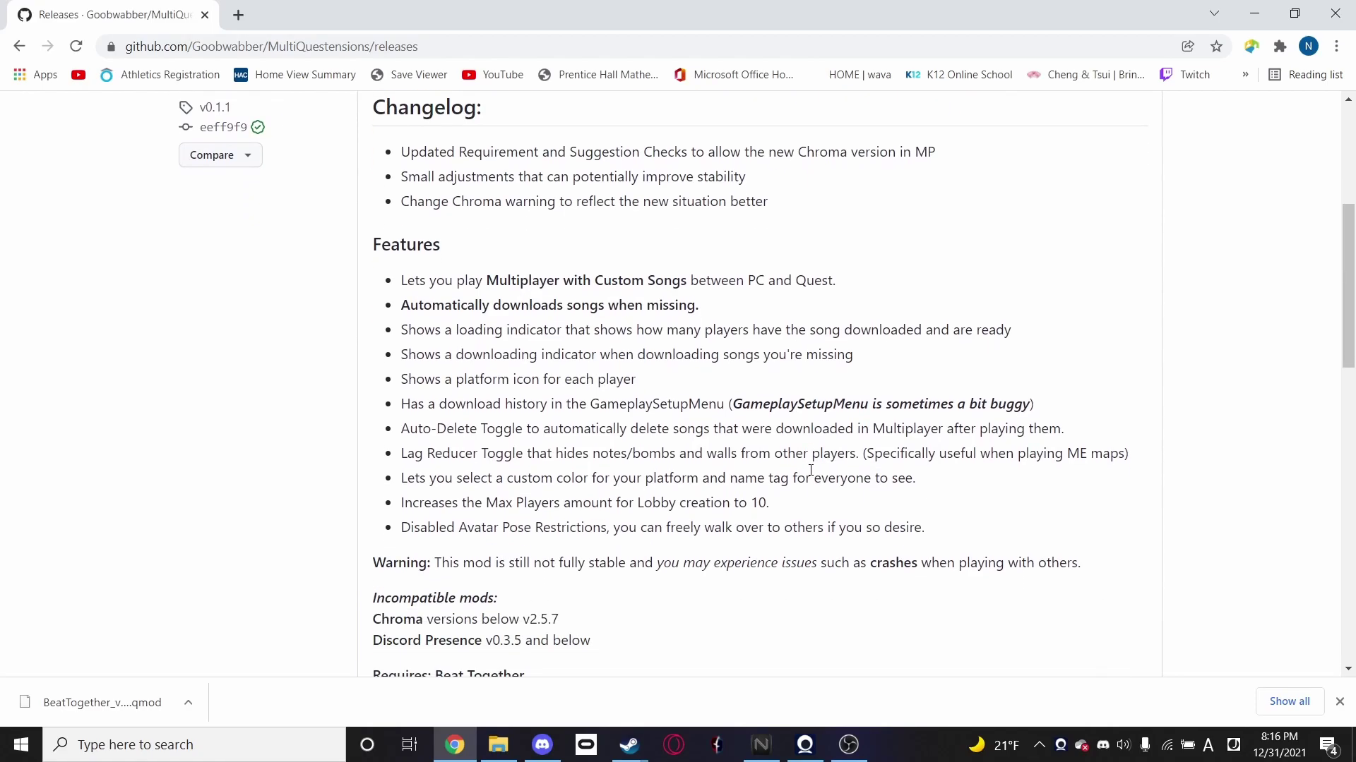
scroll(812, 468, "down", 4)
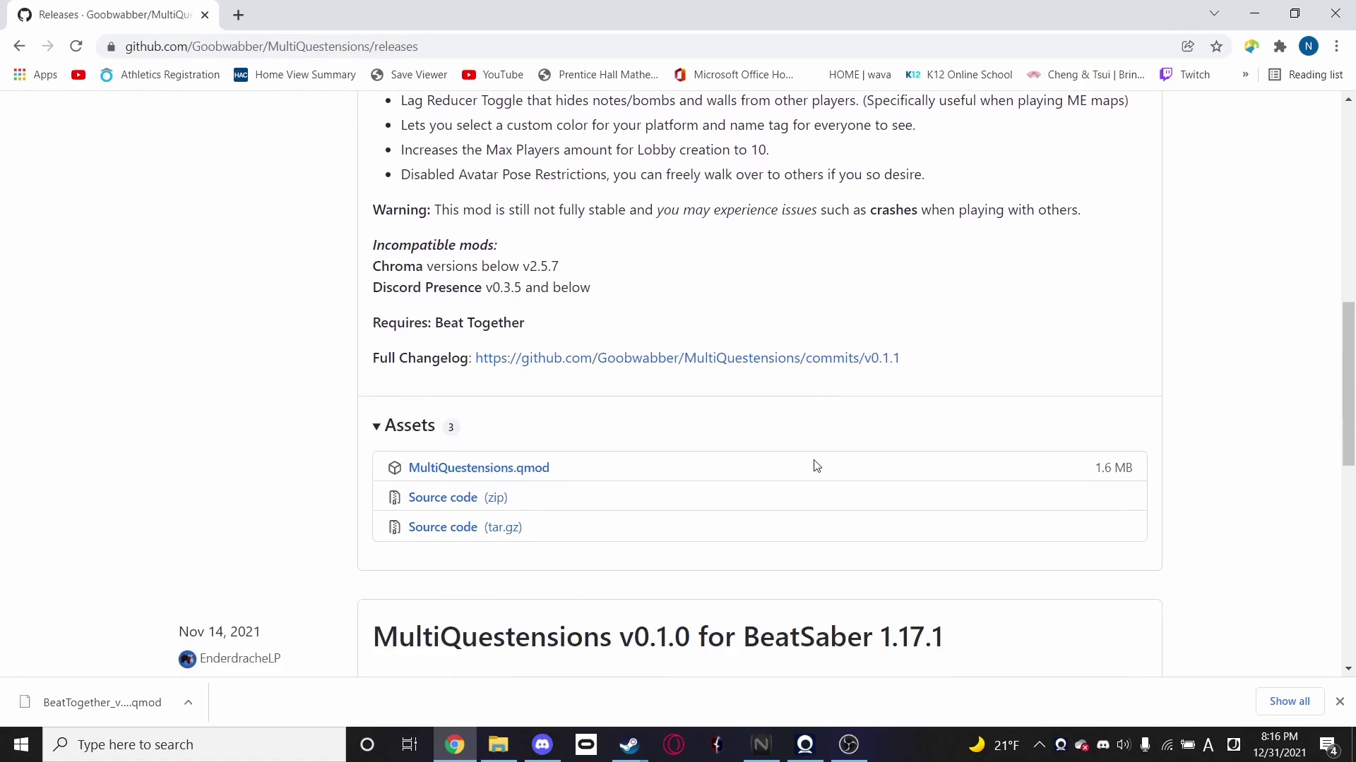
left_click(523, 470)
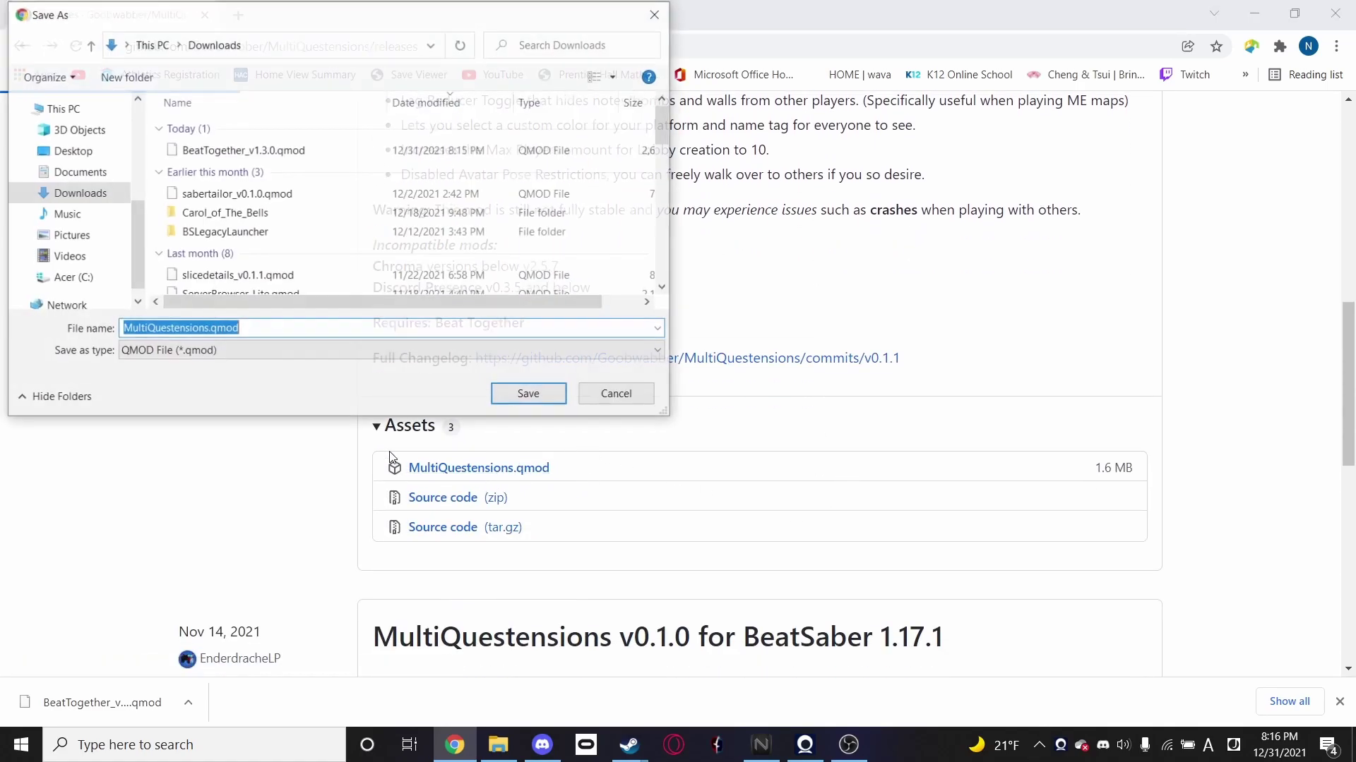
left_click(538, 392)
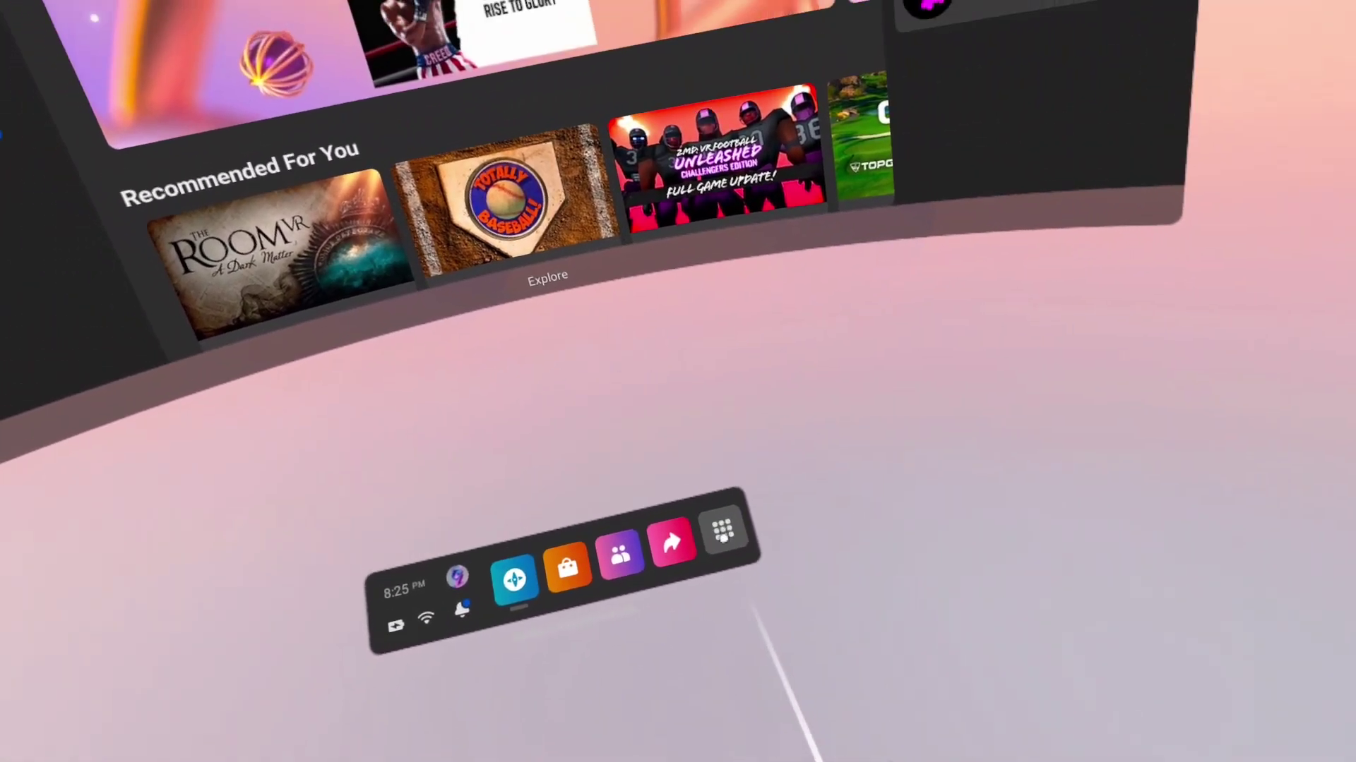
Switch to the Quest headset, open BMBF from the apps and go to its Tools page.
left_click(682, 470)
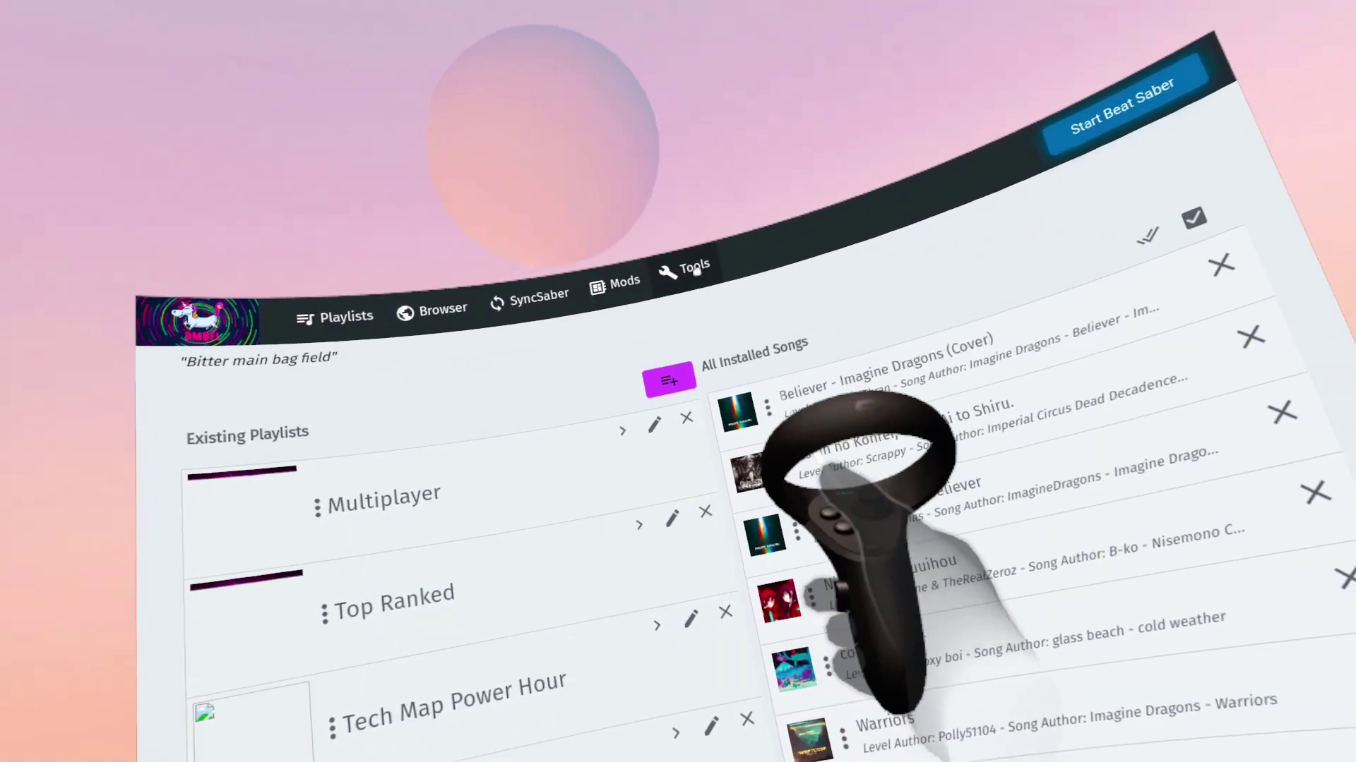
left_click(706, 282)
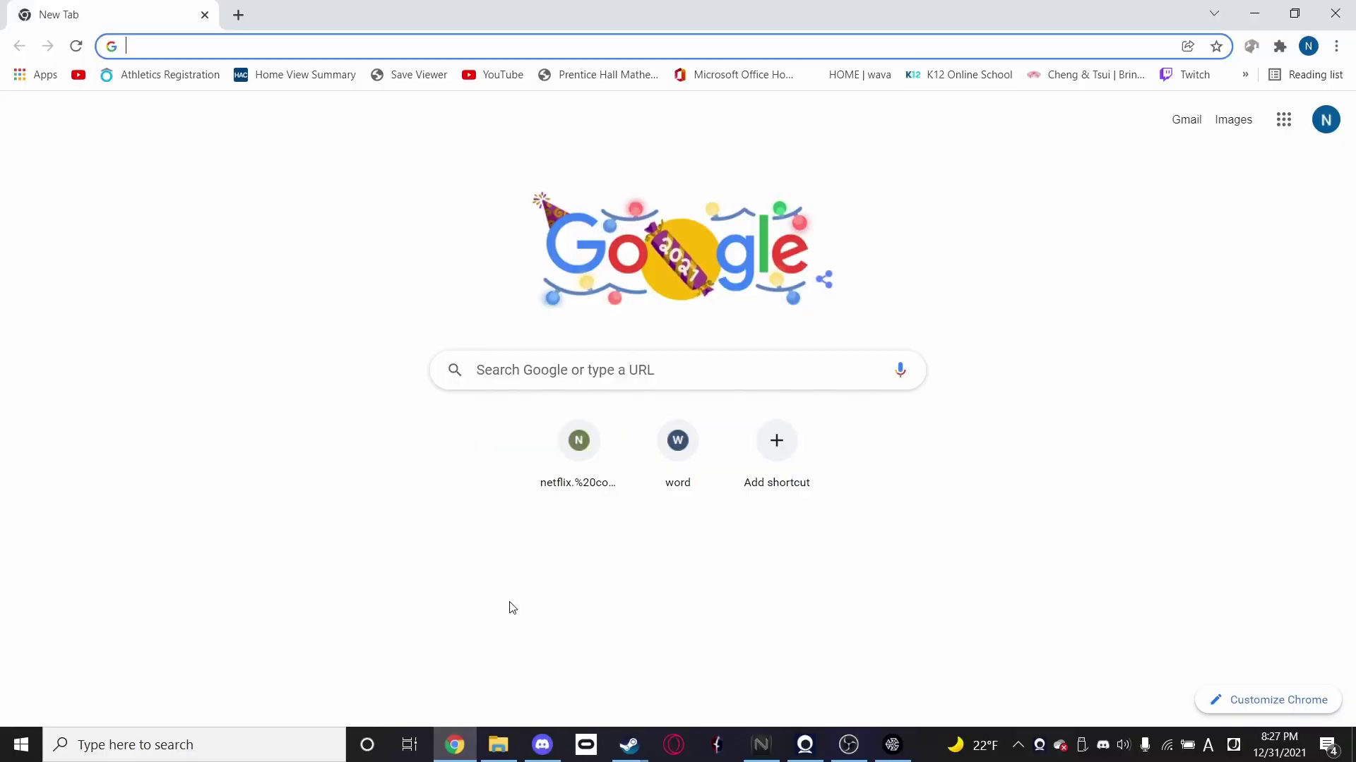
On the PC, open the BMBF web interface at 10.0.0.108:50000 and upload BeatTogether_v1.3.0.qmod from Downloads.
type("1")
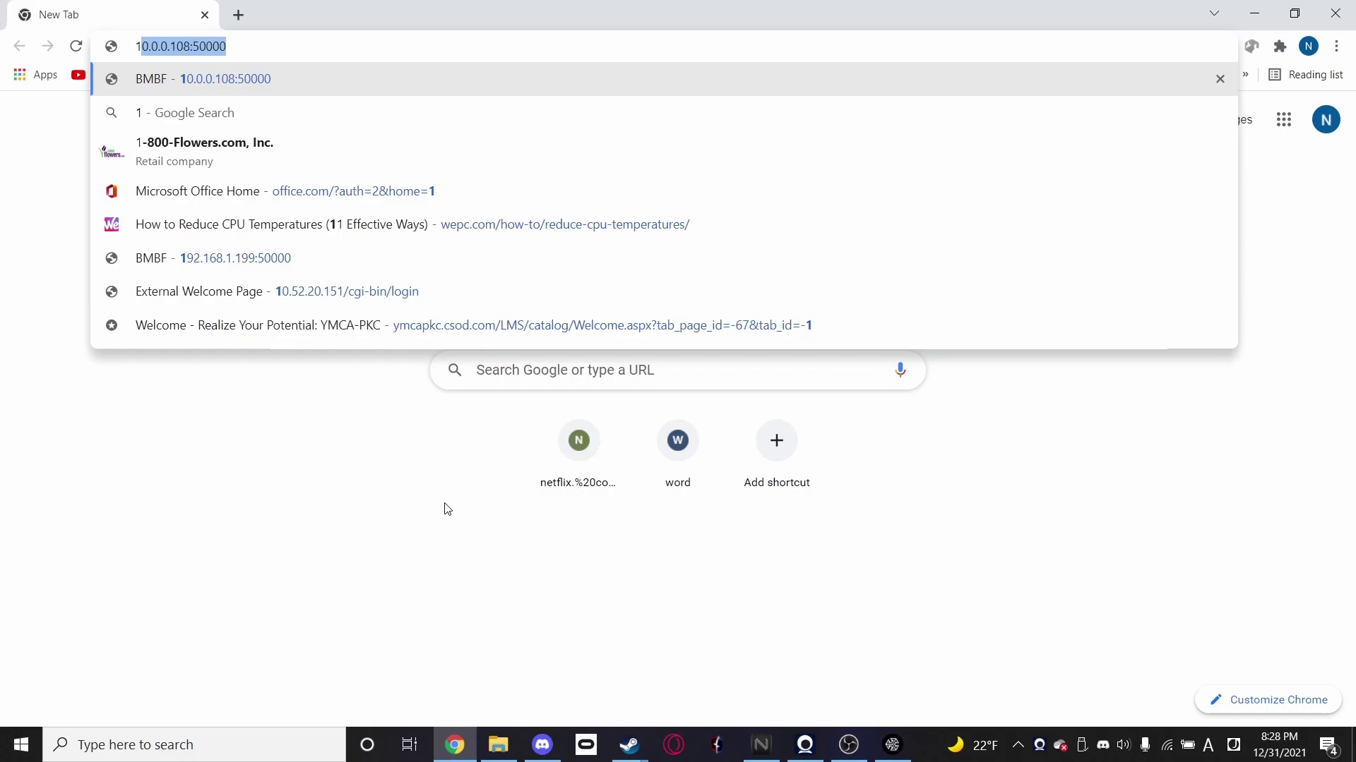
key("Return")
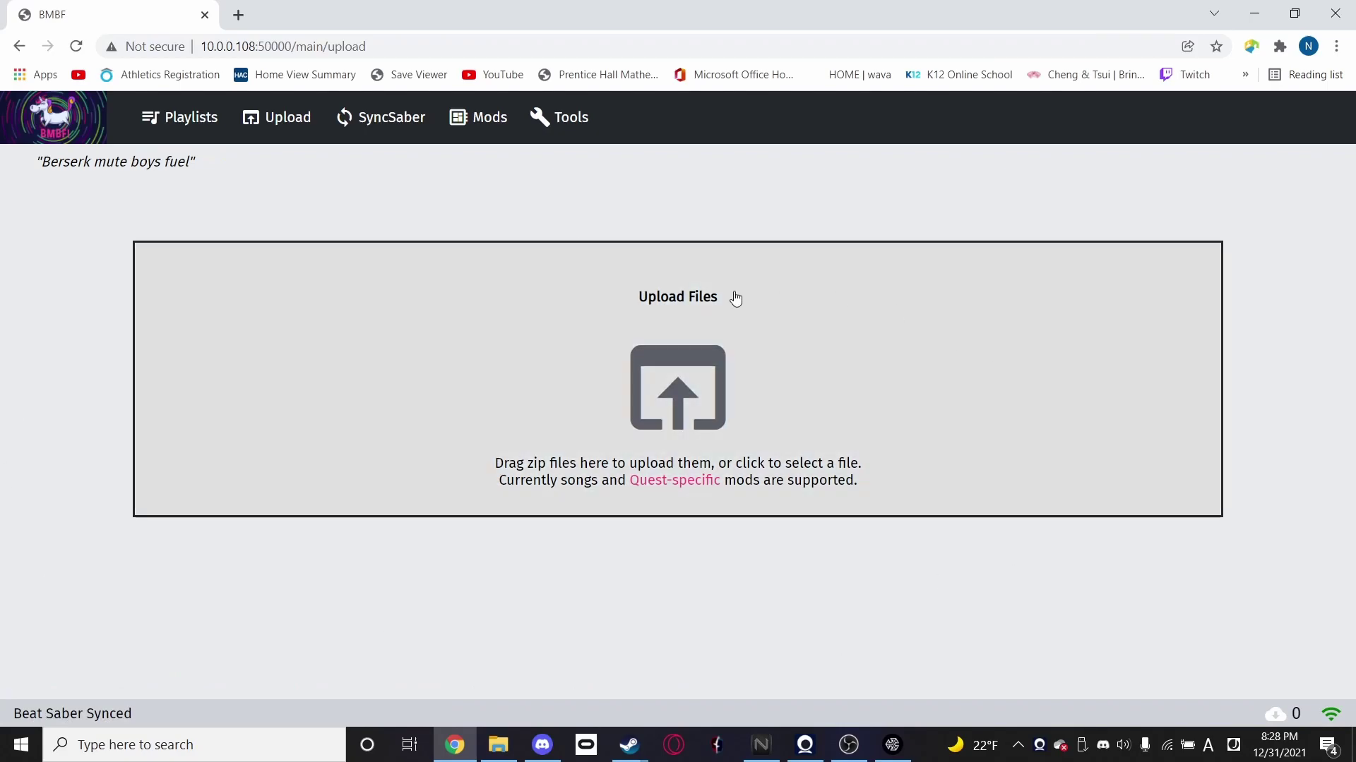
left_click(667, 326)
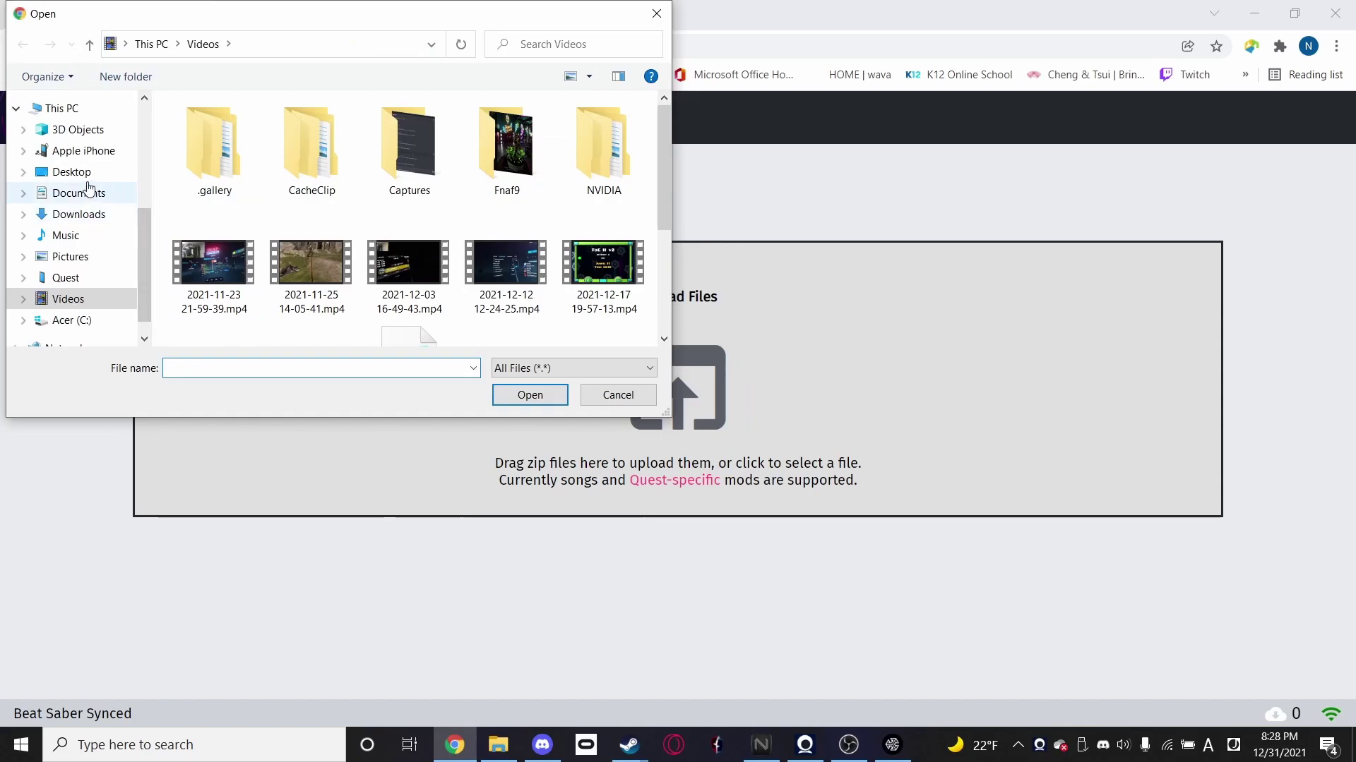
scroll(99, 281, "up", 3)
left_click(126, 158)
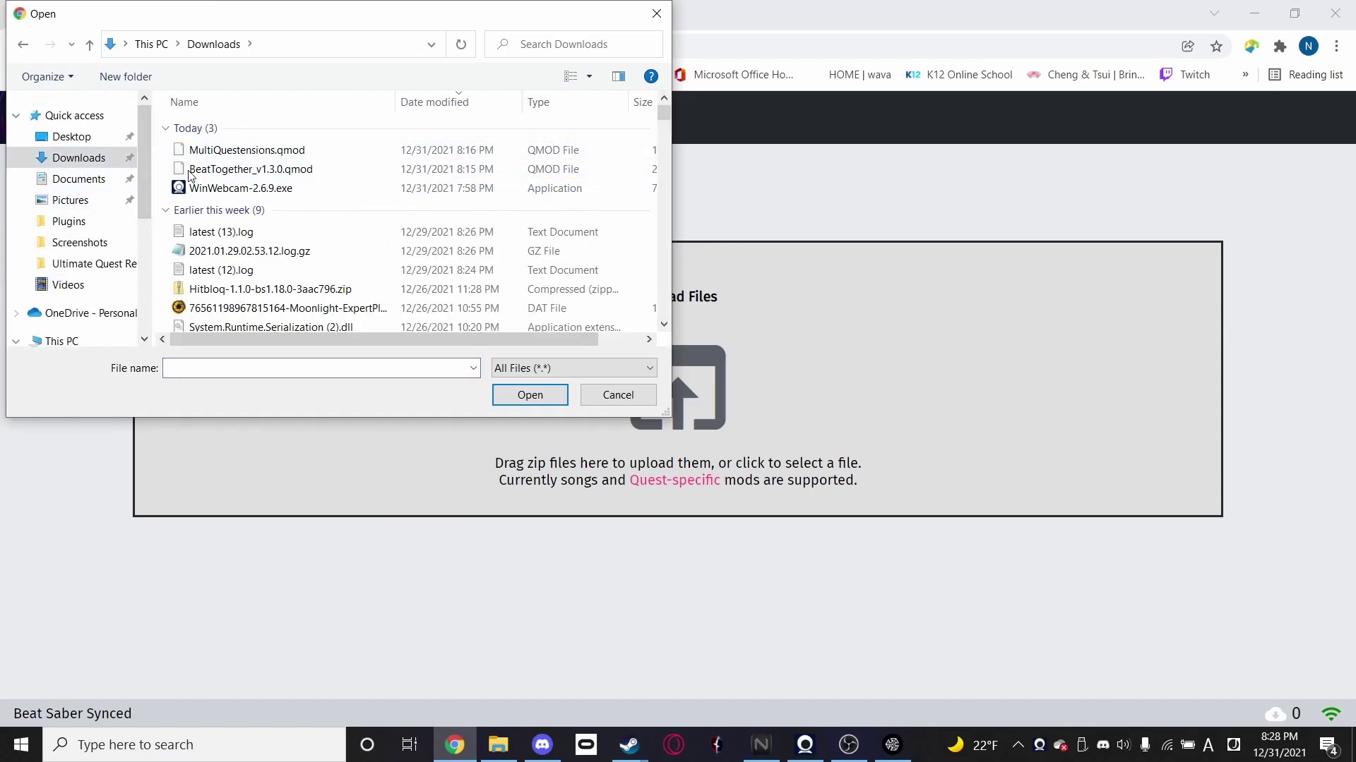
left_click(187, 169)
left_click(522, 396)
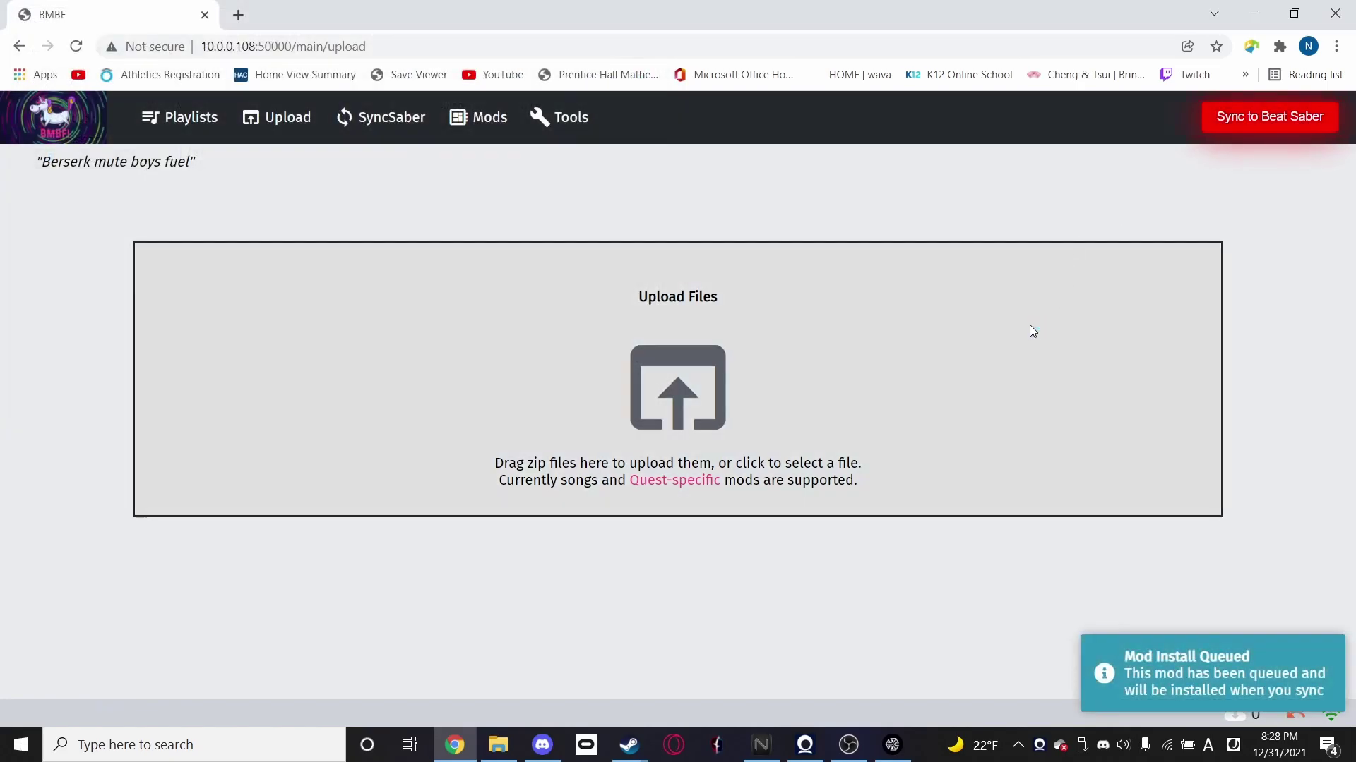
Upload MultiQuestensions.qmod from Downloads to BMBF and sync the queued mods to Beat Saber.
left_click(1030, 325)
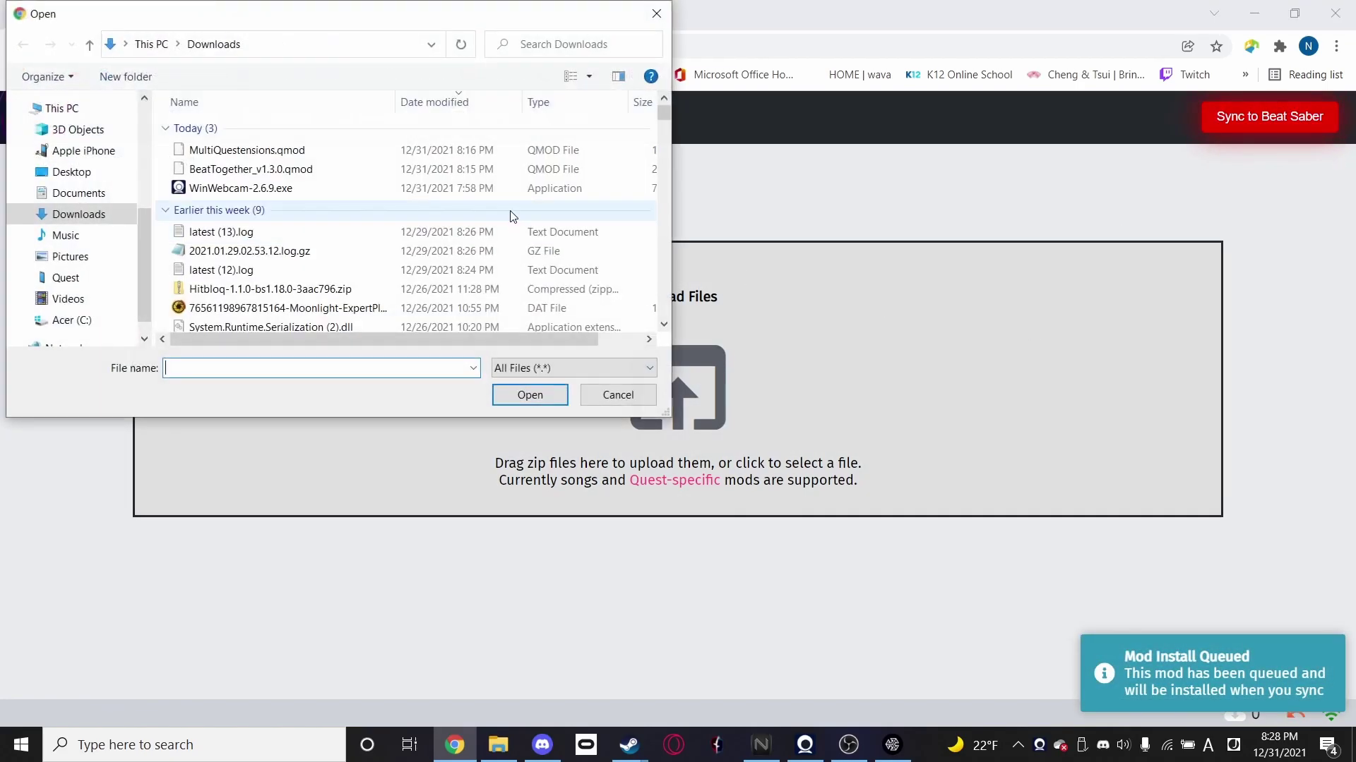
left_click(299, 151)
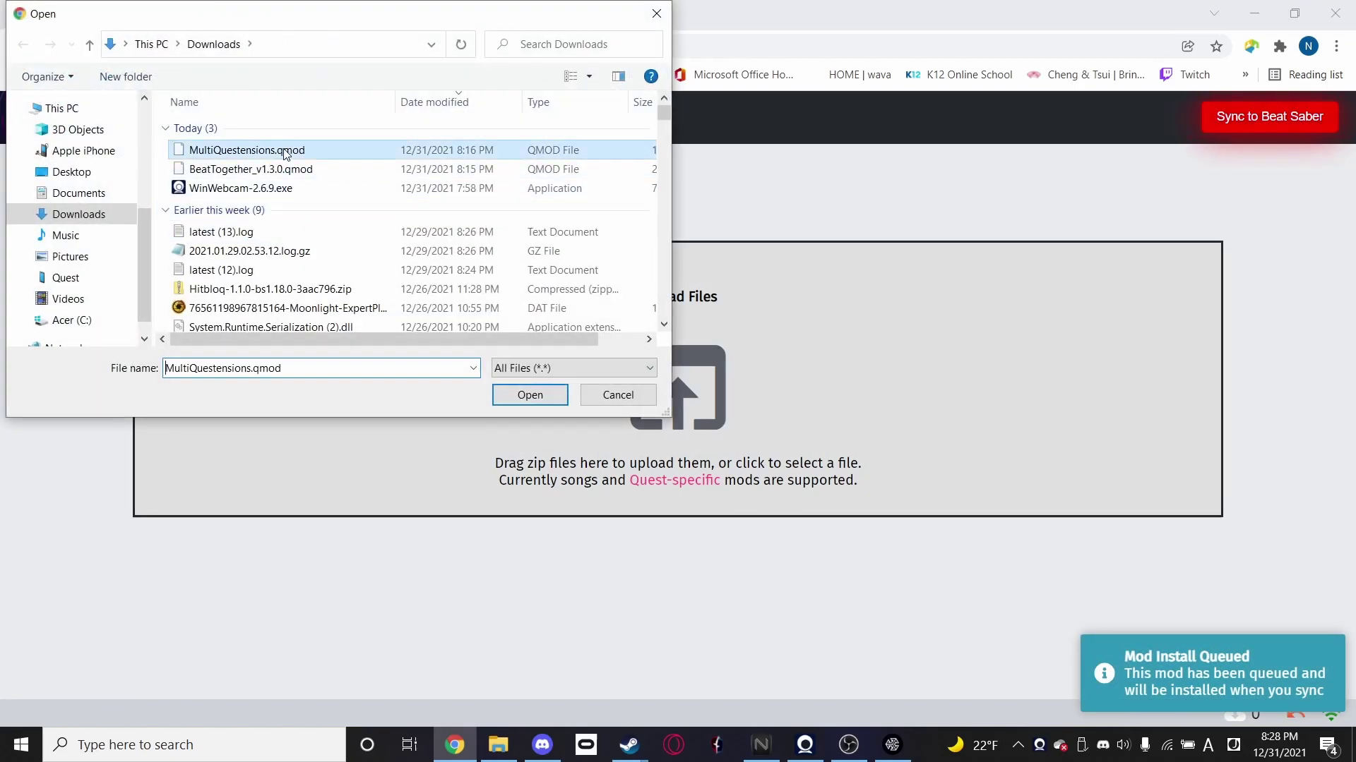
left_click(529, 395)
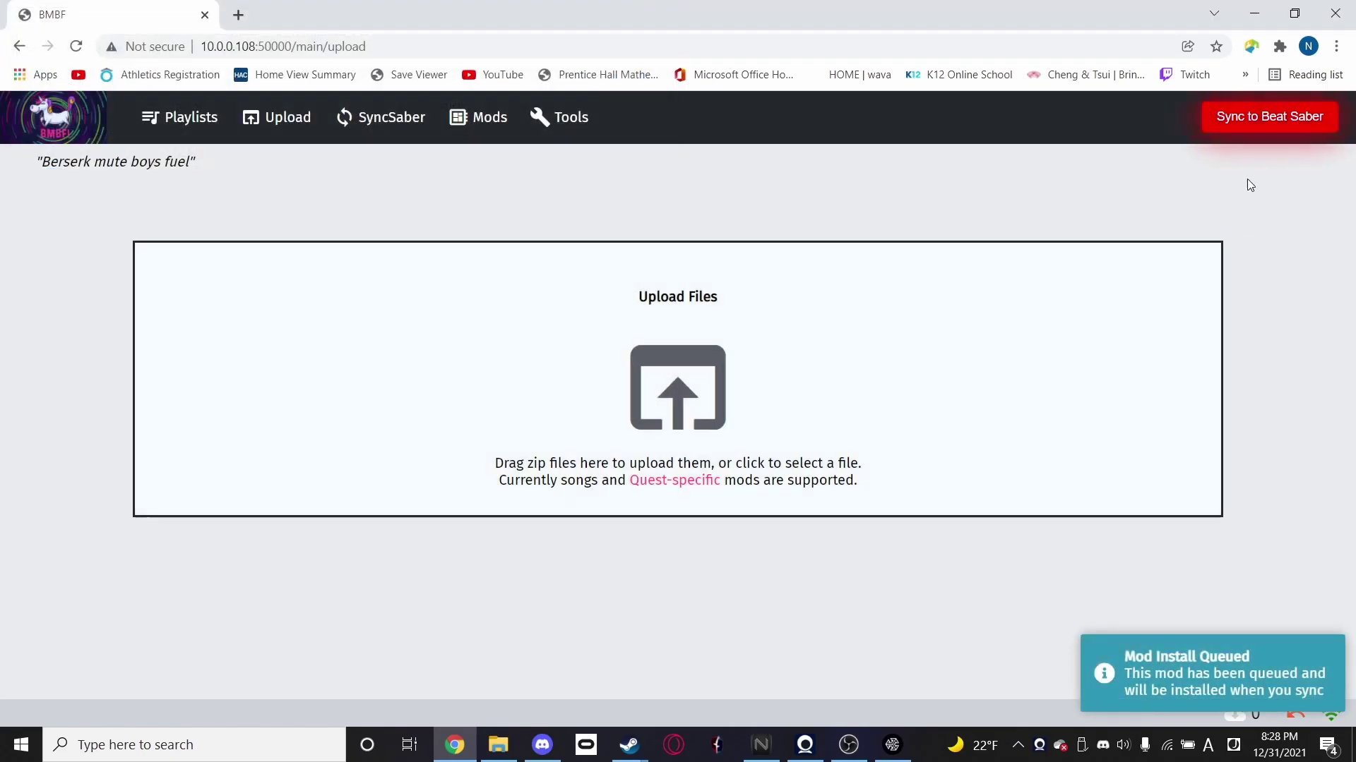
left_click(1251, 128)
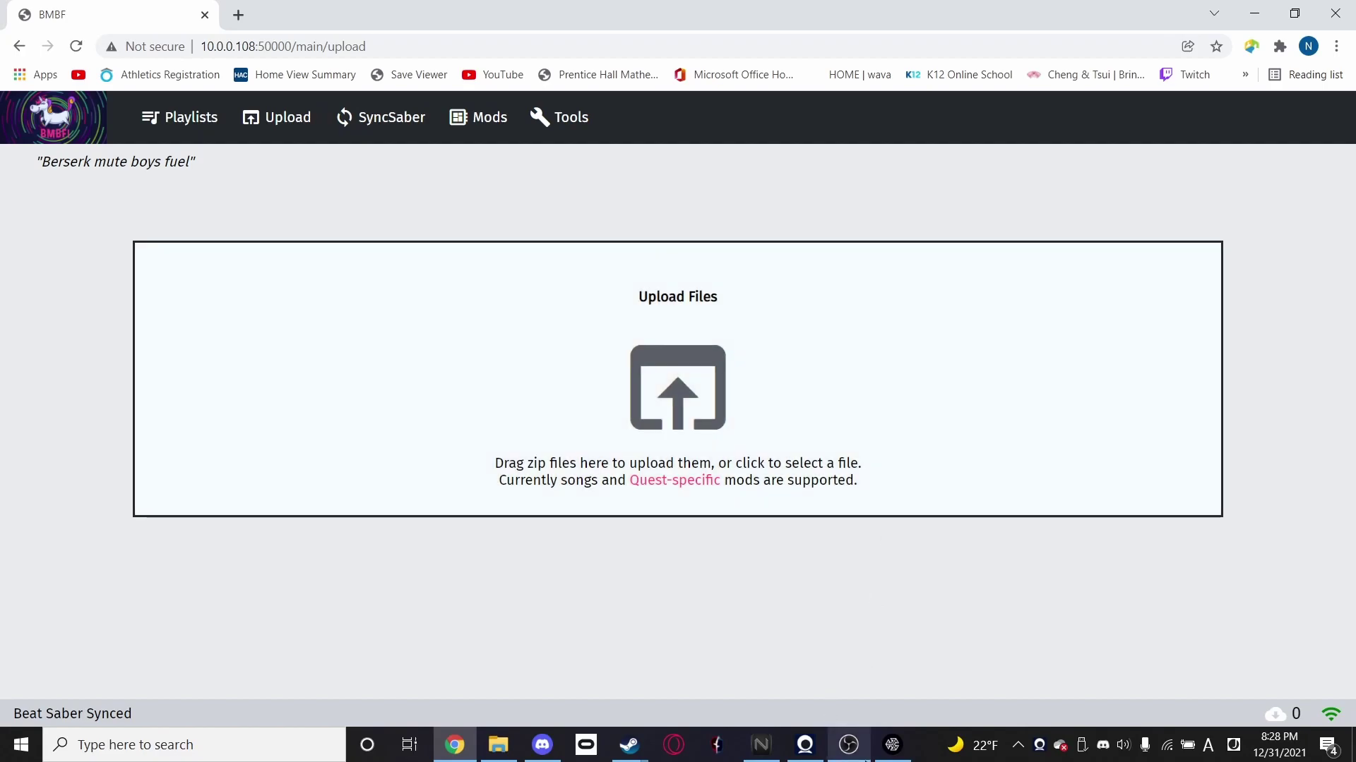
mouse_move(860, 759)
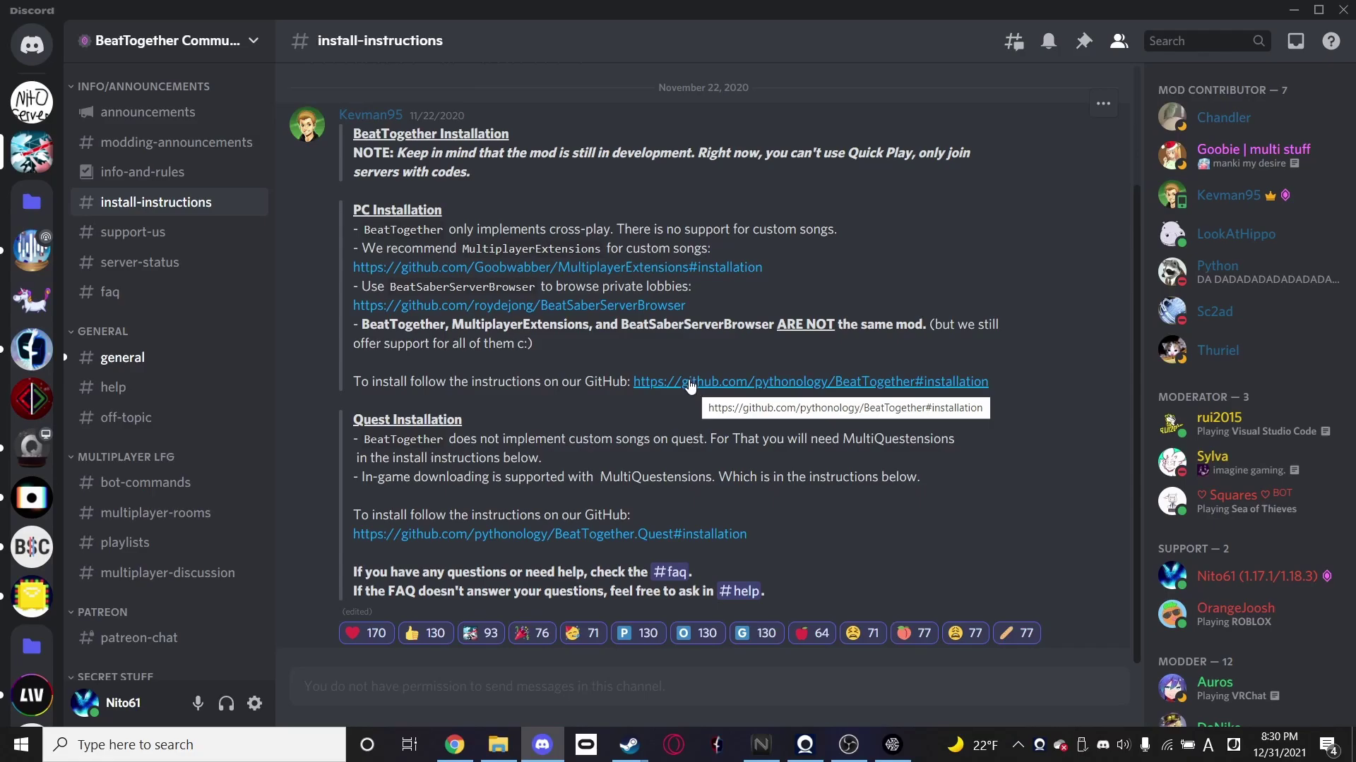
Open the PC BeatTogether GitHub installation instructions from Discord, close the BMBF tab and review the recommended-install note.
left_click(745, 385)
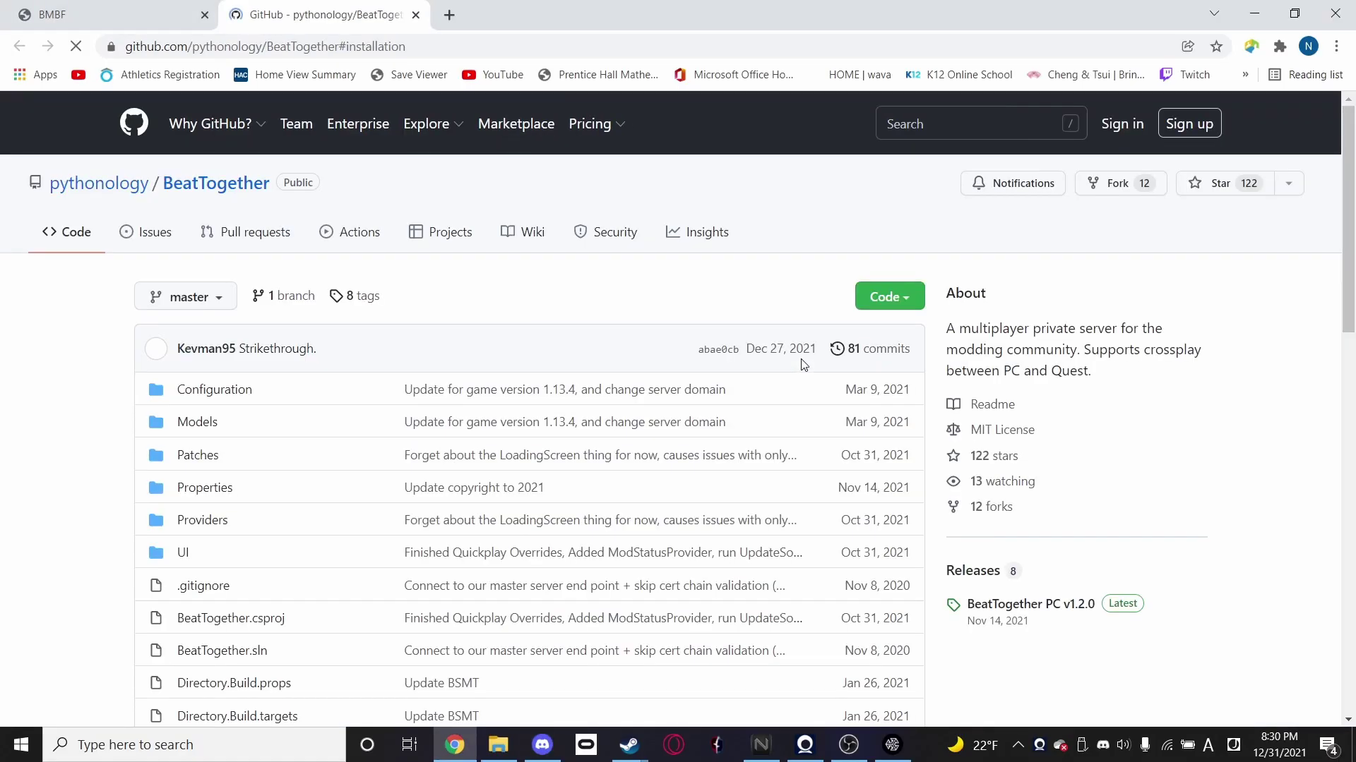
left_click(204, 14)
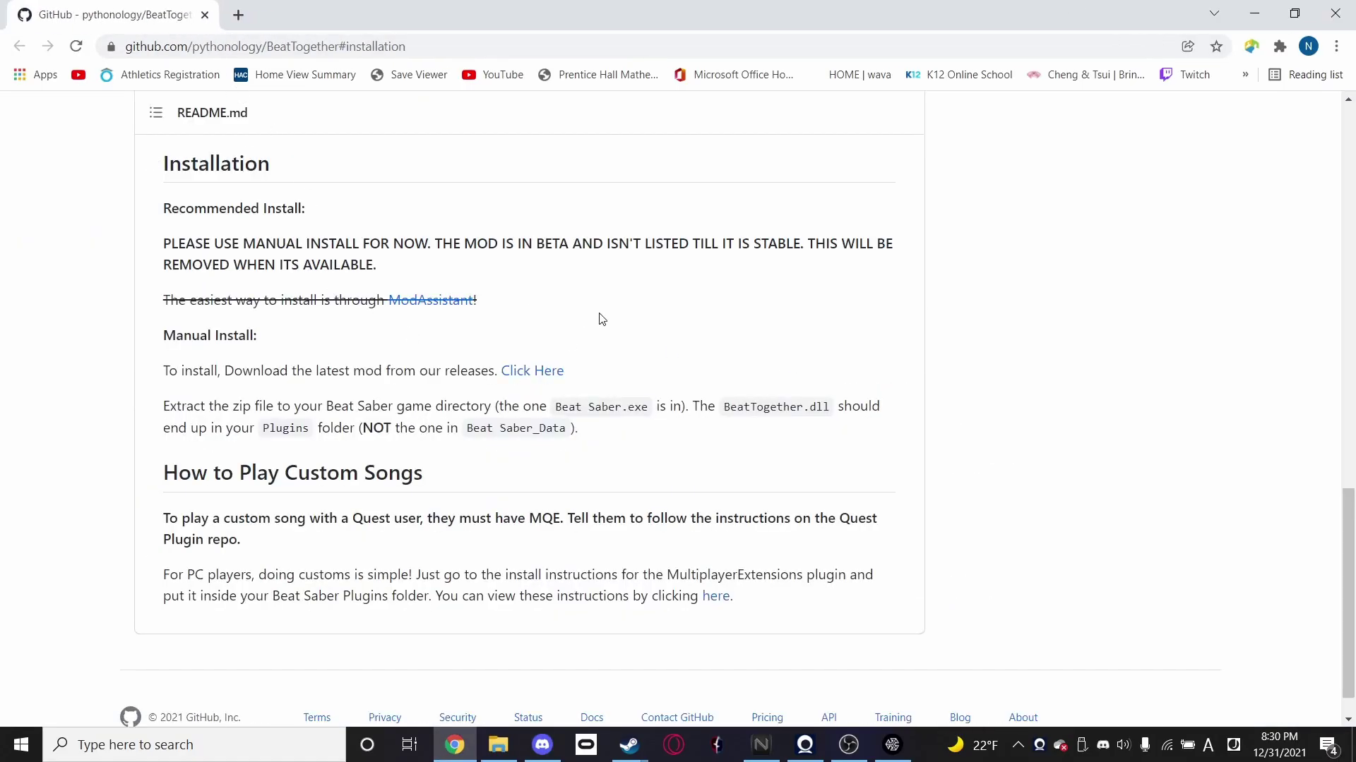
left_click_drag(129, 223, 585, 304)
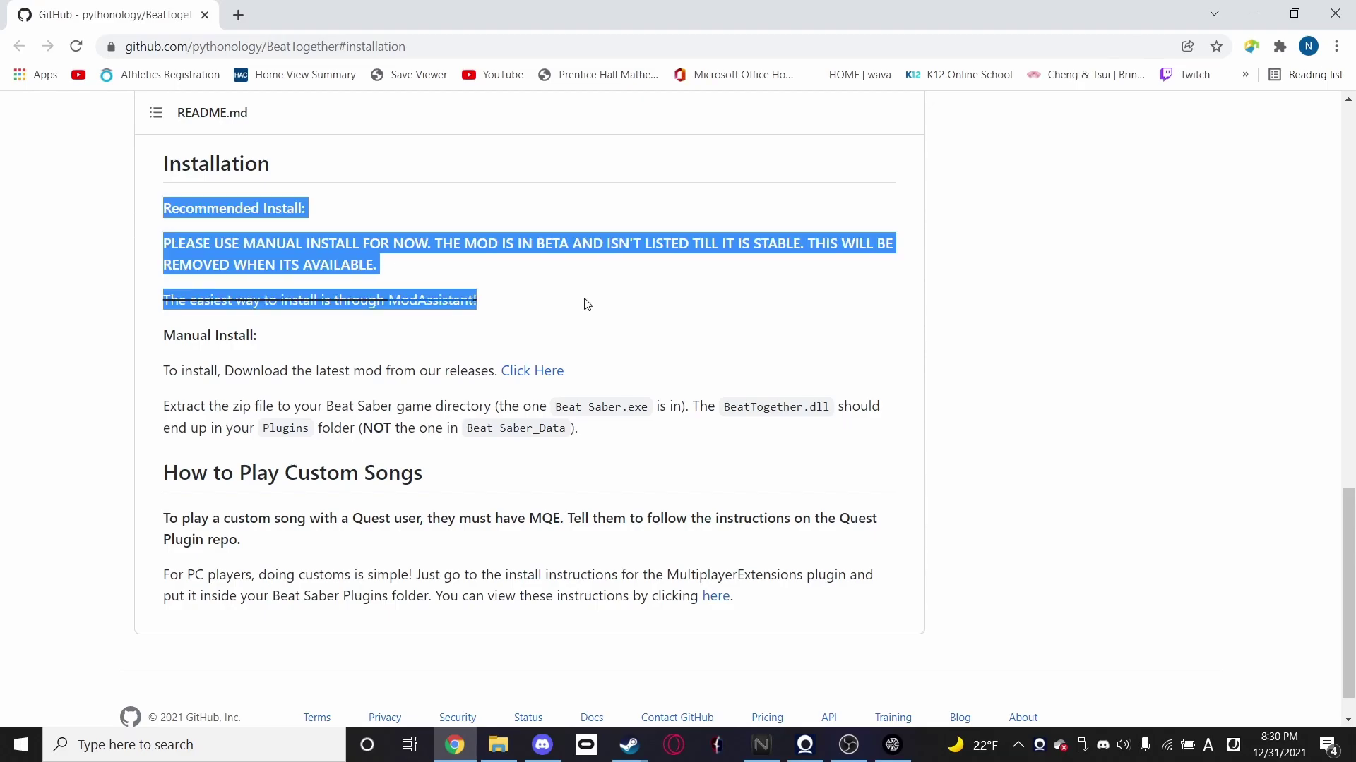
left_click(612, 319)
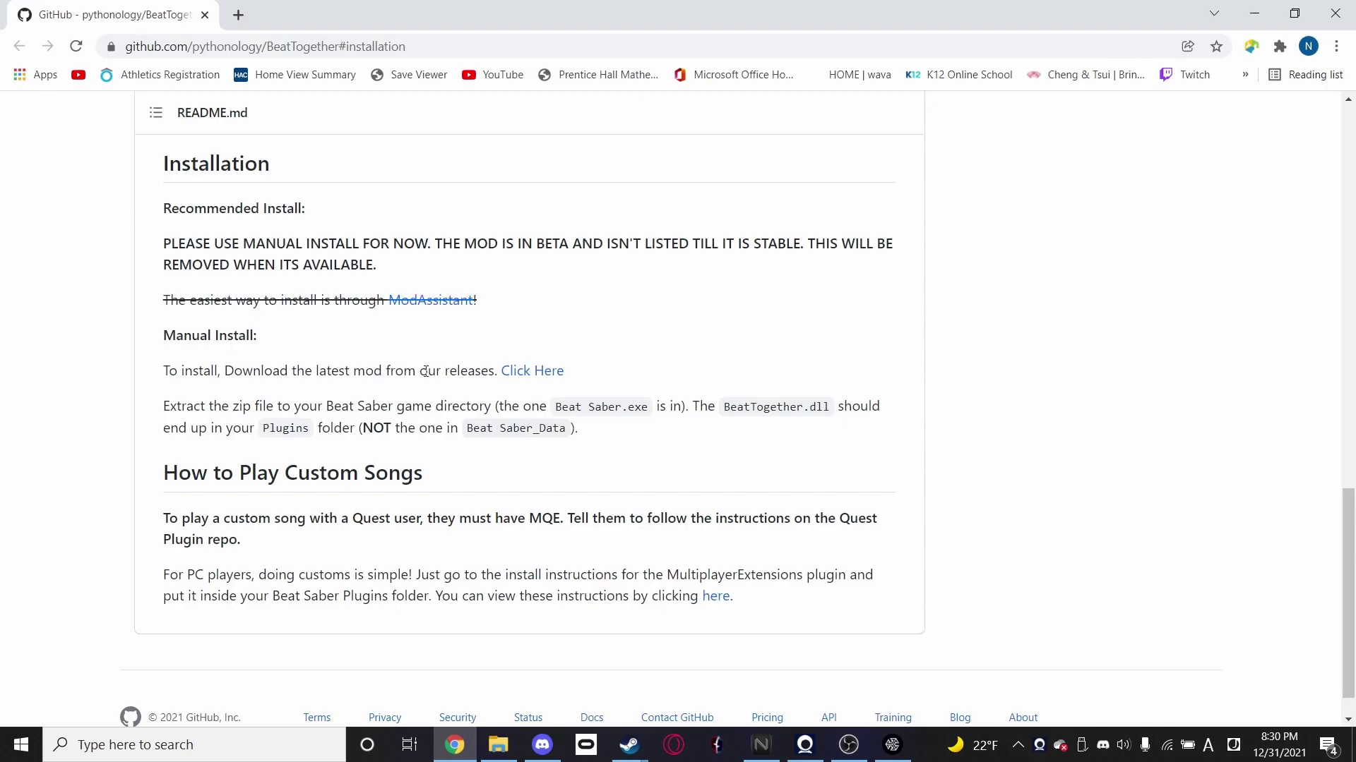
Look over the BeatTogether PC releases page and examine the README's Features and Installation sections.
left_click(533, 371)
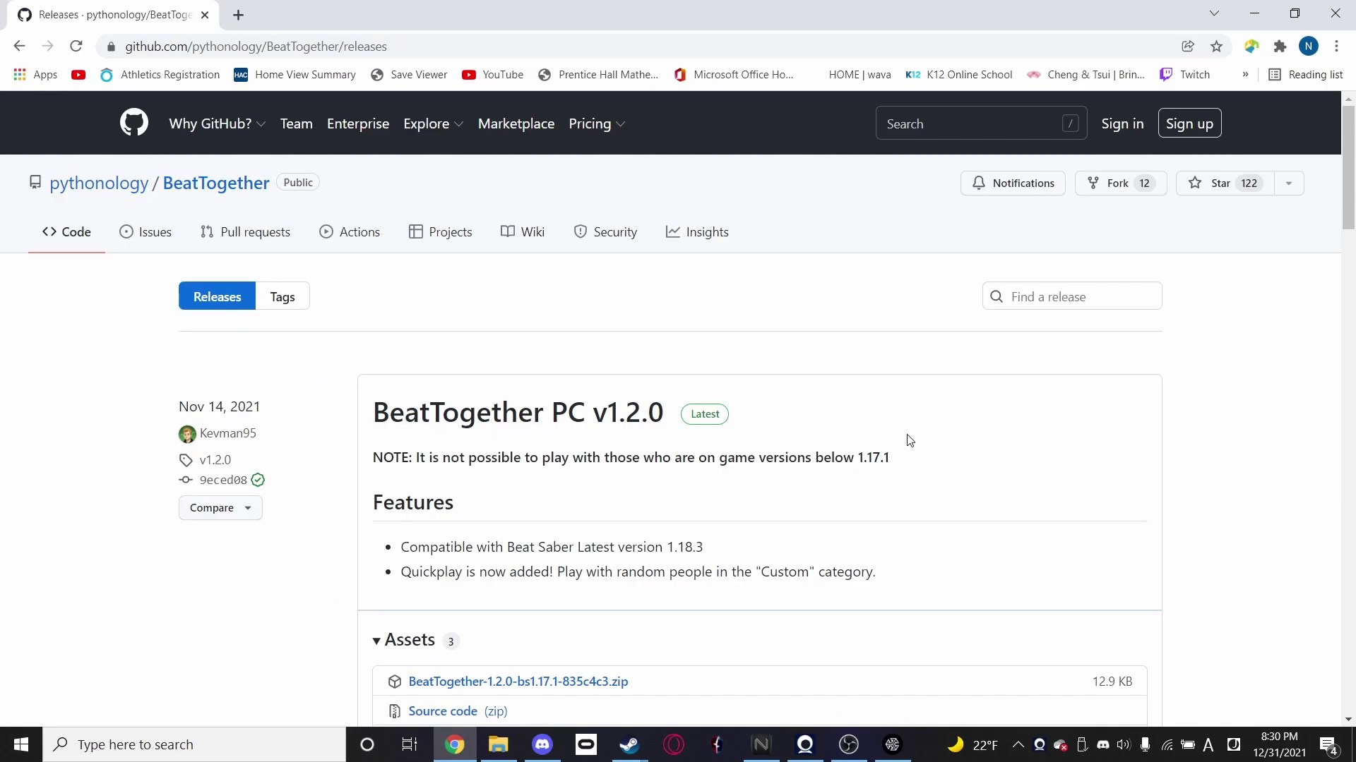
scroll(856, 423, "down", 3)
key("alt+Left")
scroll(826, 452, "up", 10)
scroll(529, 473, "down", 8)
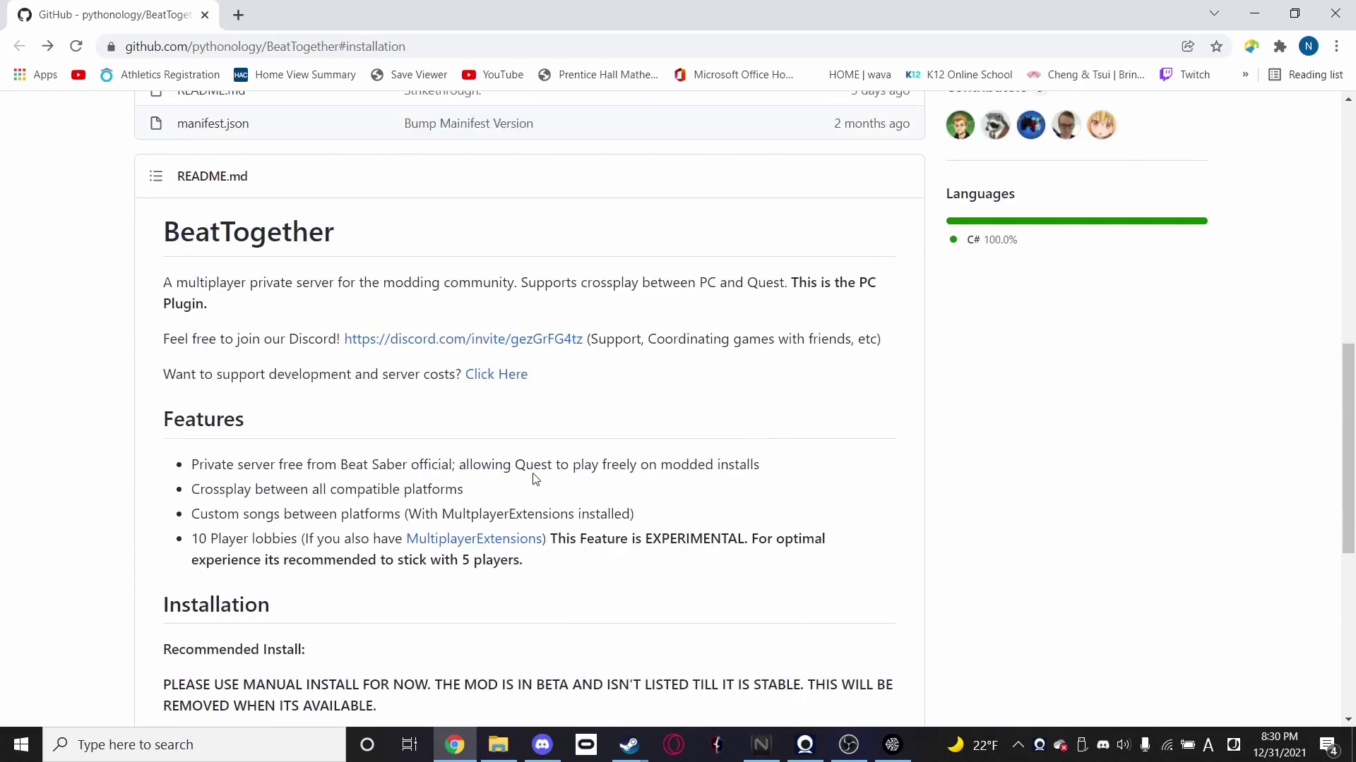
scroll(511, 378, "up", 3)
scroll(494, 385, "down", 6)
scroll(490, 303, "up", 4)
scroll(457, 419, "down", 1)
scroll(457, 419, "down", 3)
Download BeatTogether-1.2.0-bs1.17.1-835c4c3.zip from the PC v1.2.0 release into Downloads, overwriting the existing copy, and close the browser.
left_click(531, 460)
scroll(953, 426, "down", 7)
scroll(844, 428, "up", 1)
left_click(529, 329)
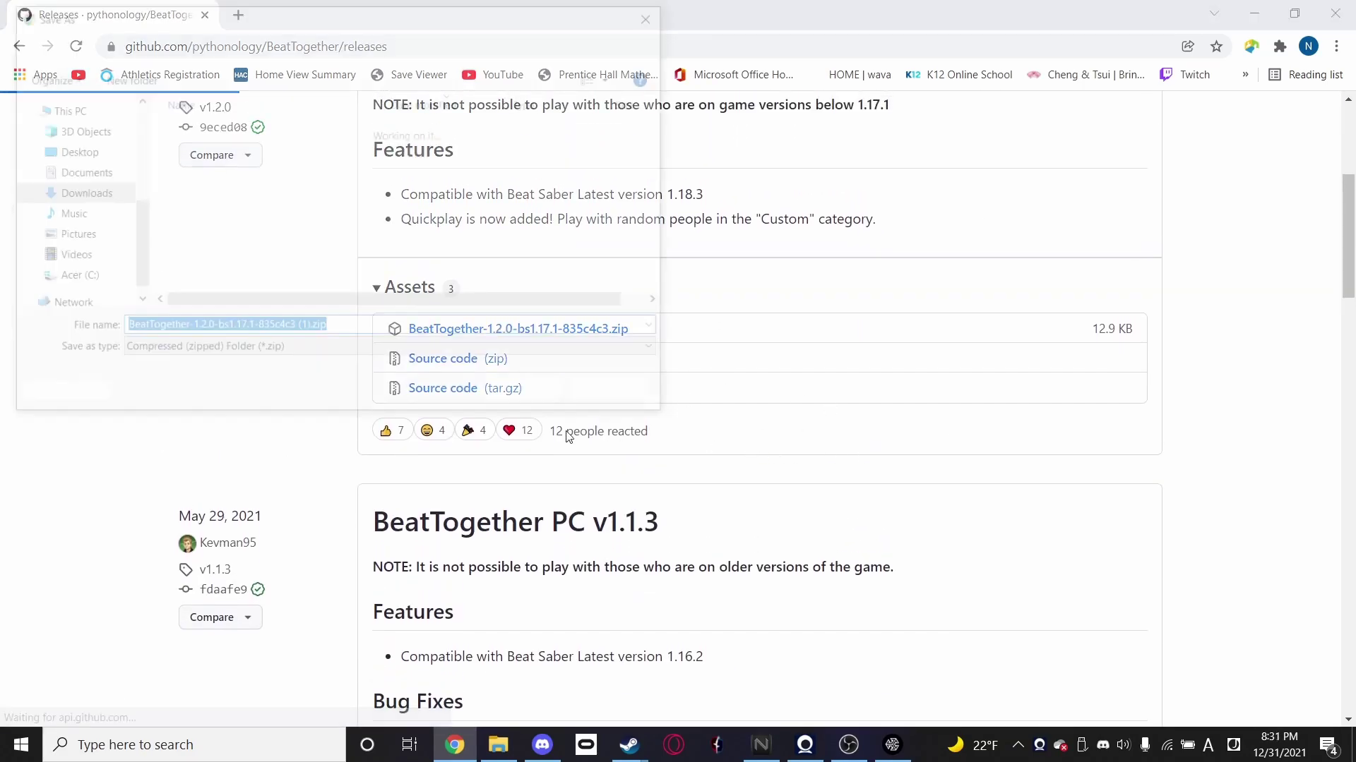
left_click(316, 330)
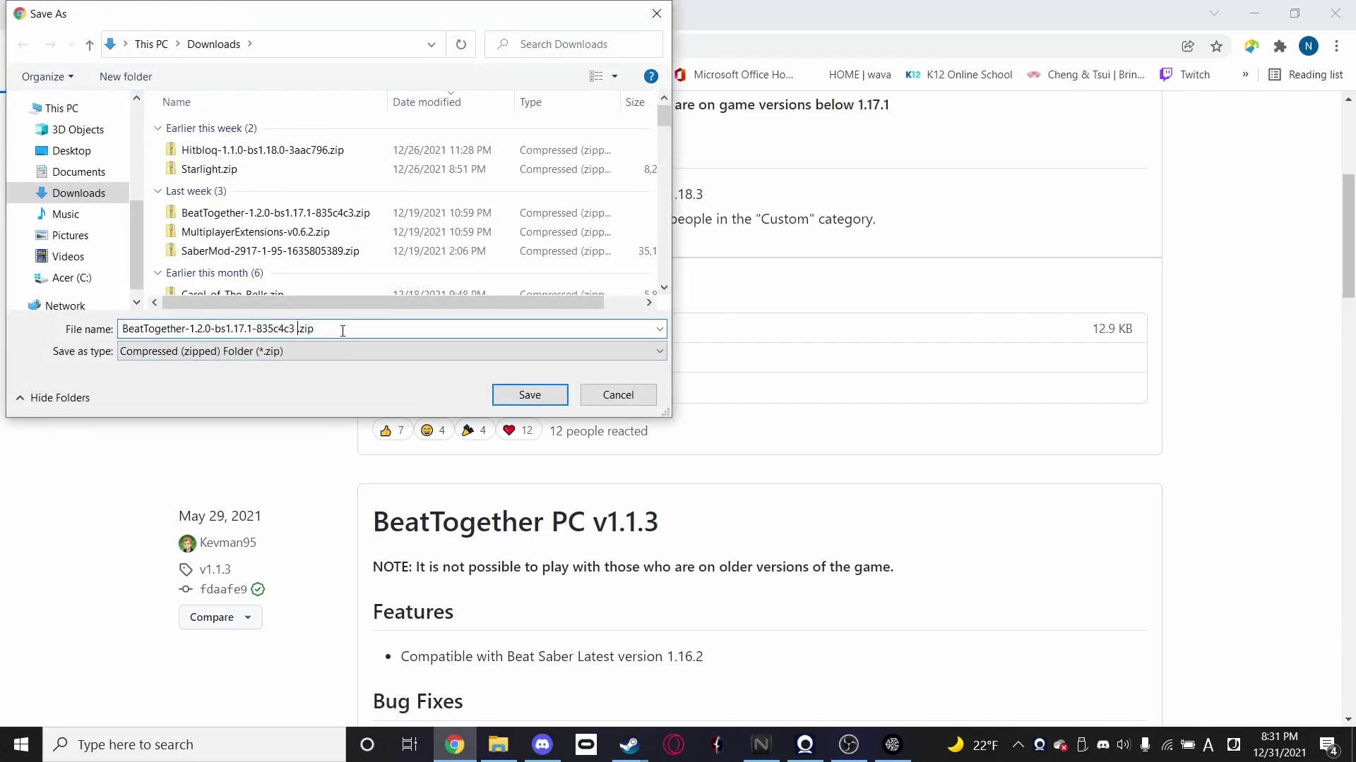
key("Return")
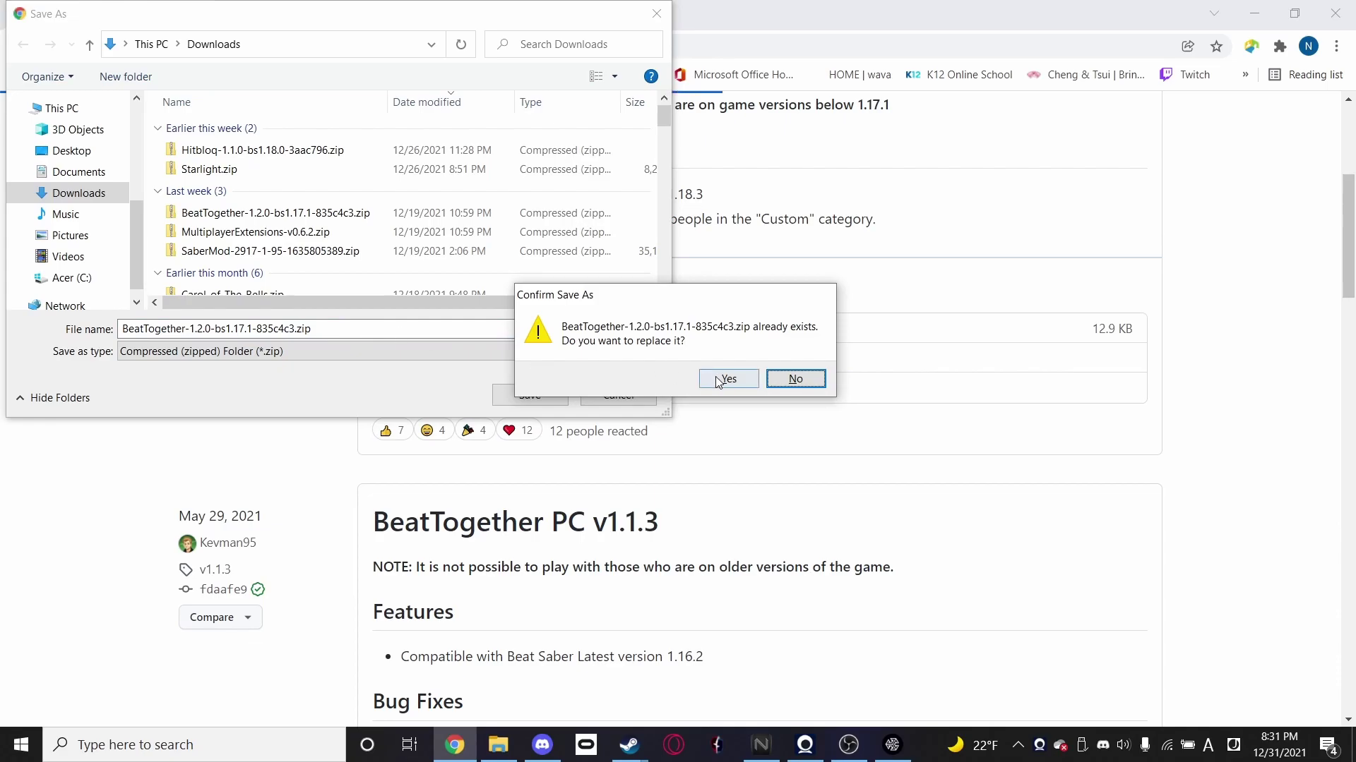
left_click(727, 379)
scroll(205, 417, "up", 5)
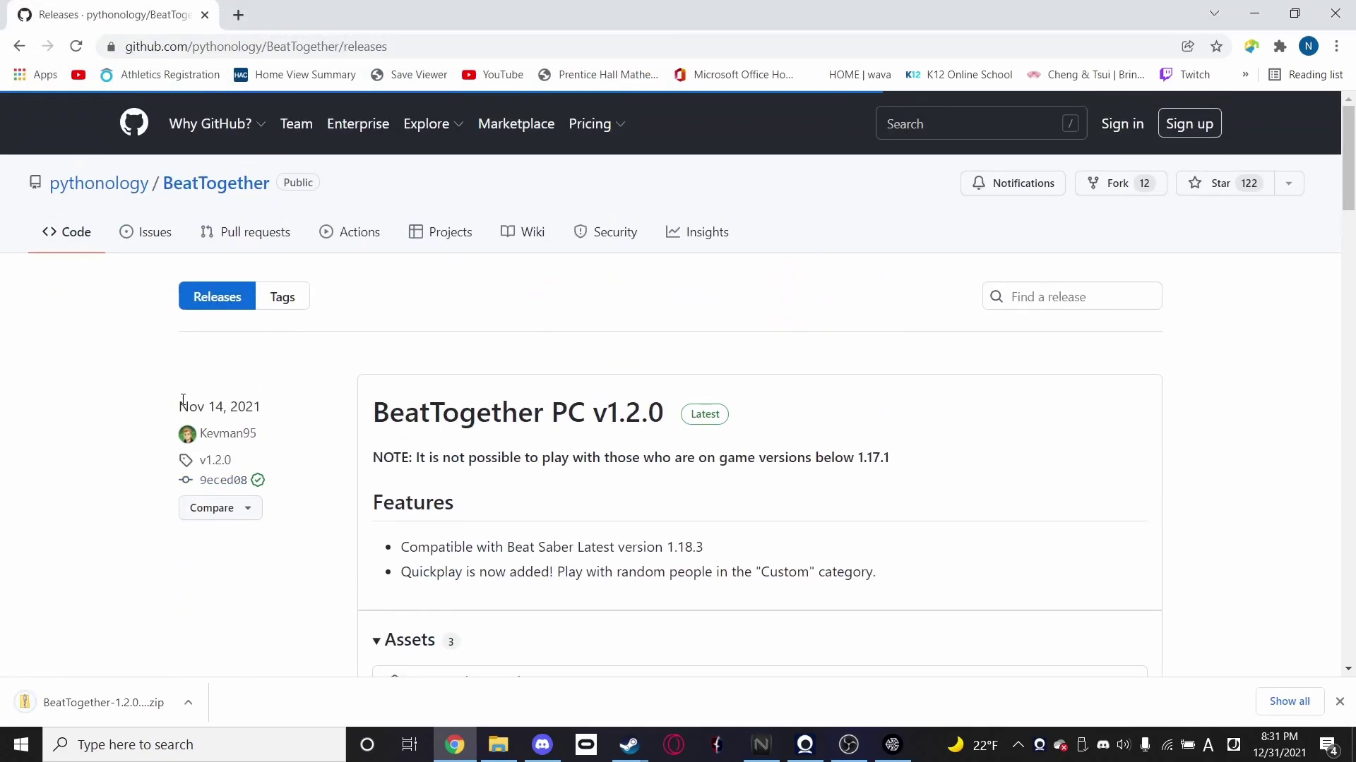
left_click(1335, 14)
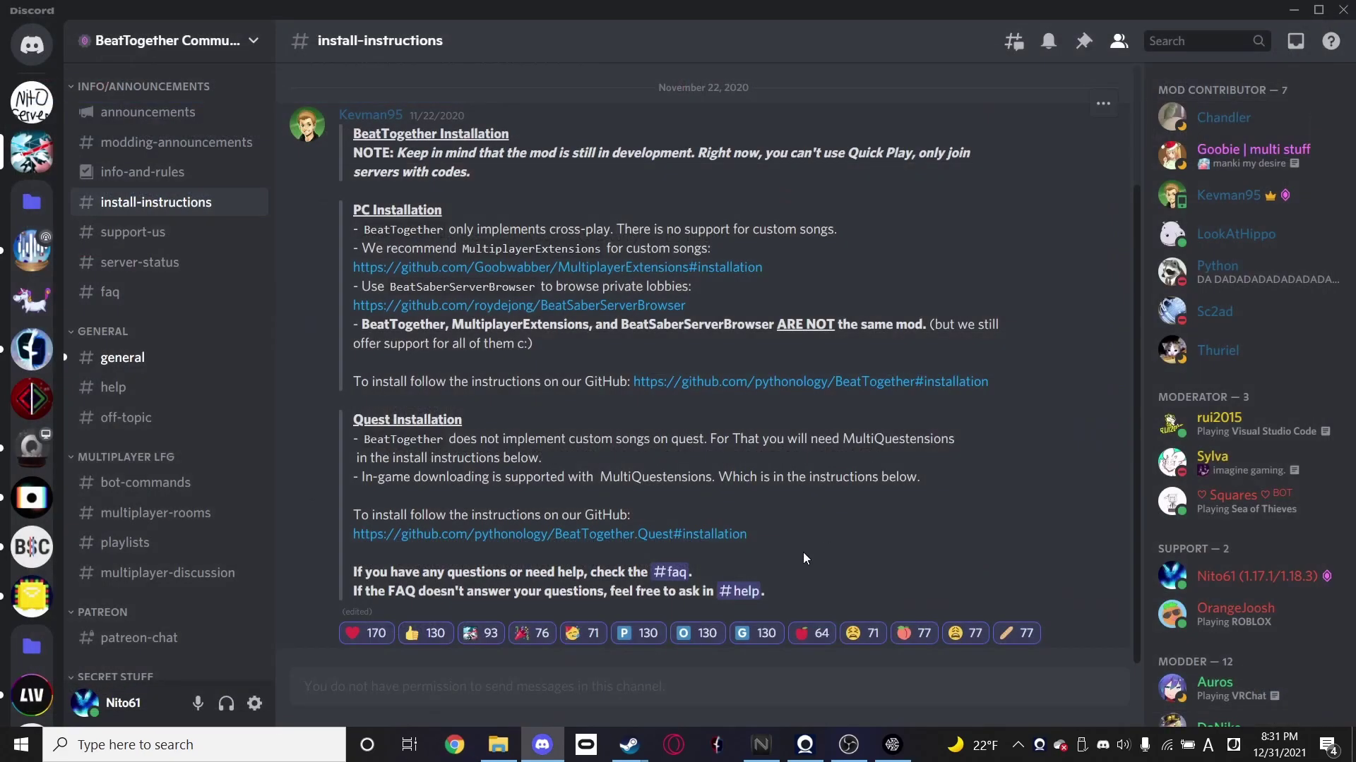
Open the MultiplayerExtensions GitHub link from the Discord PC installation instructions and go to its v0.6.2 release.
left_click(559, 272)
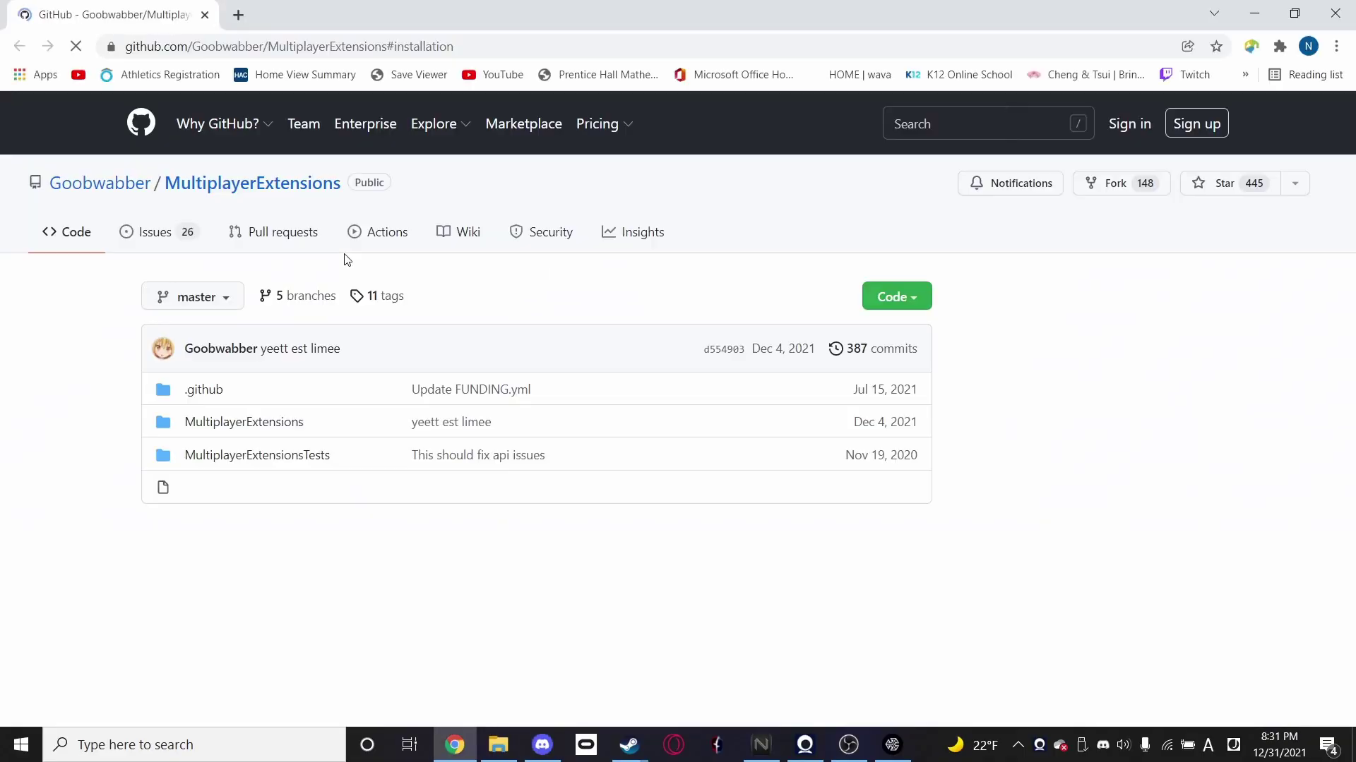
scroll(795, 305, "up", 7)
scroll(1085, 261, "up", 6)
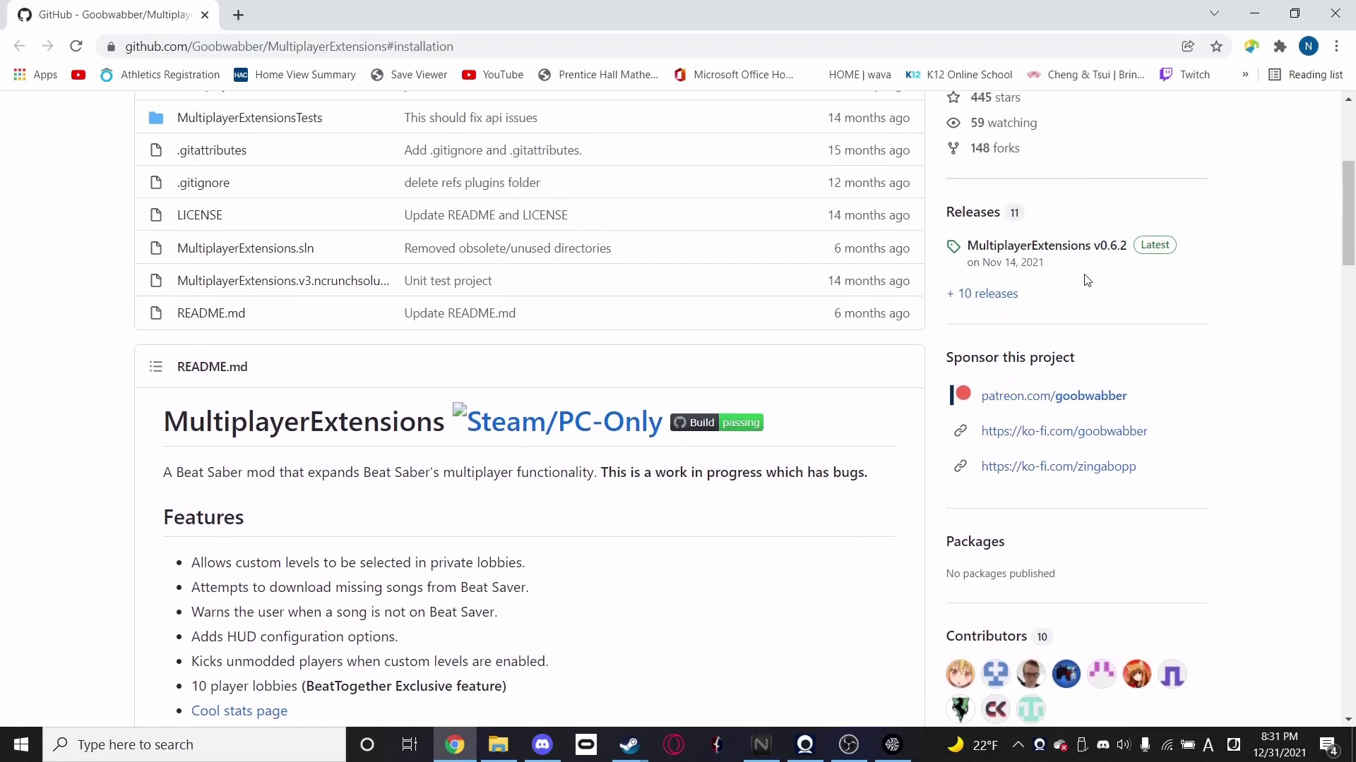
left_click(995, 235)
scroll(541, 509, "down", 1)
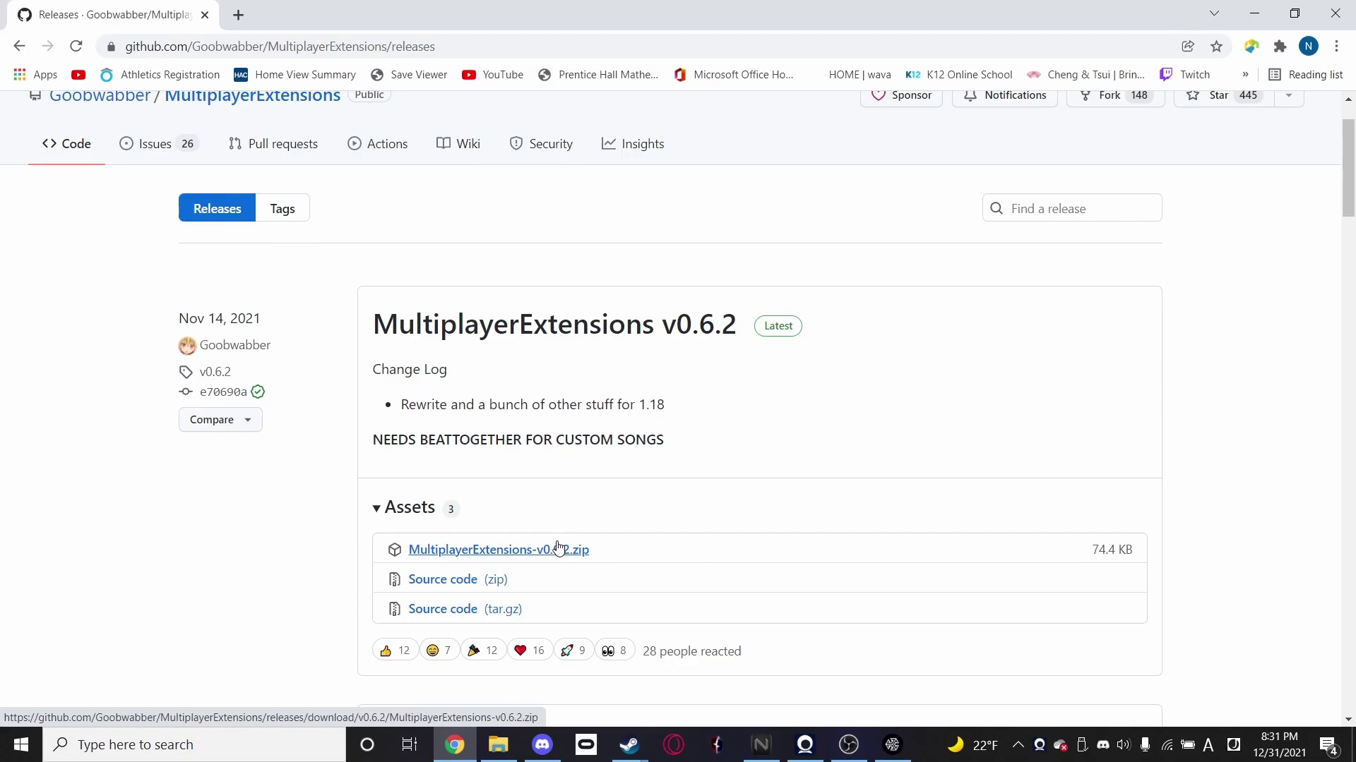
Download MultiplayerExtensions-v0.6.2.zip into Downloads under its original name, overwriting the existing copy, and close the browser.
left_click(558, 549)
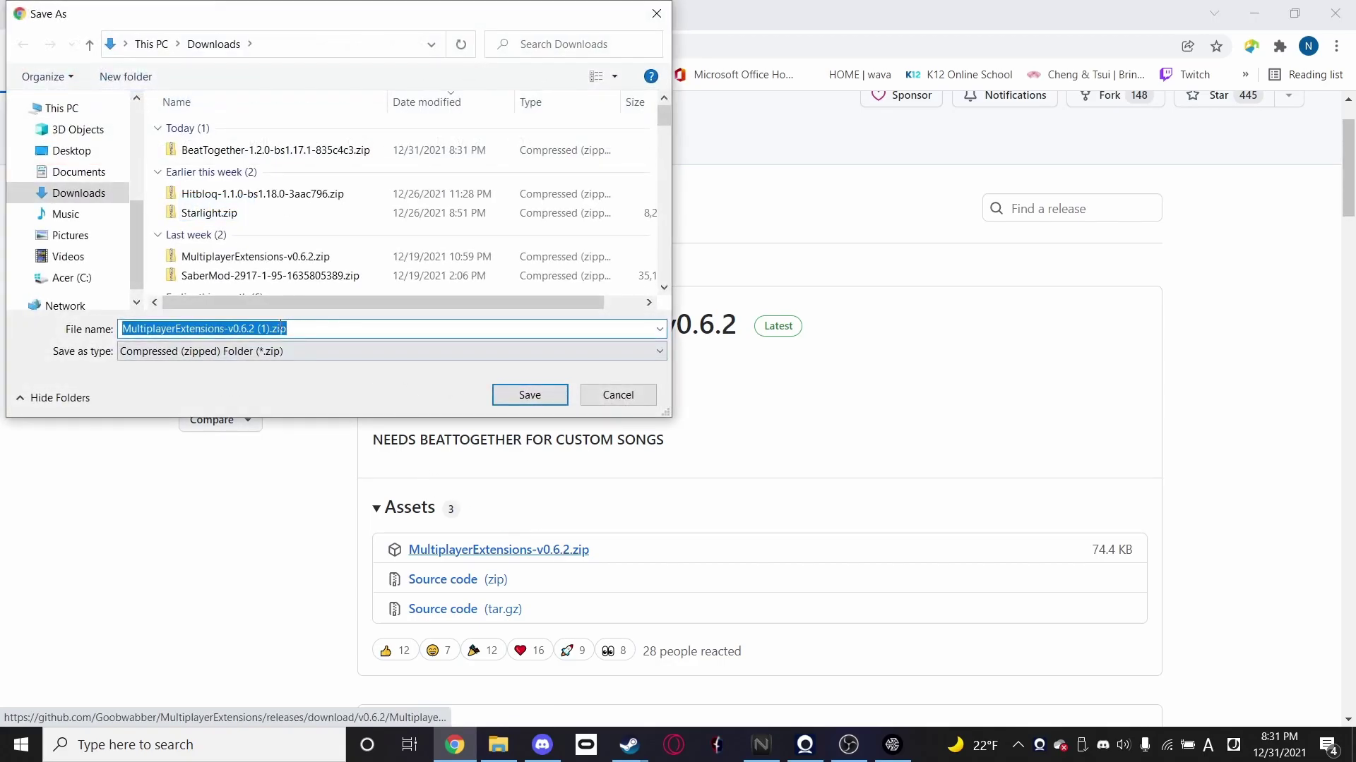
left_click(272, 329)
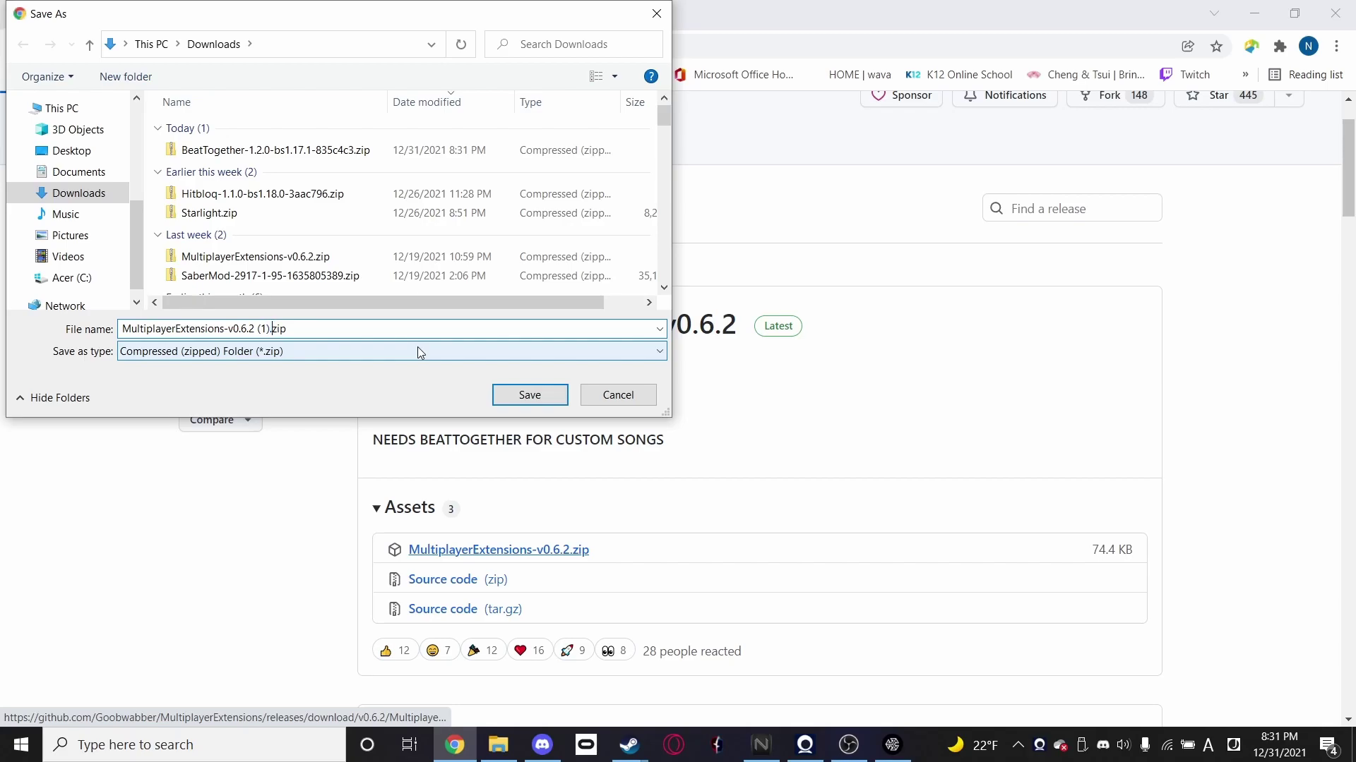
key("BackSpace")
key("BackSpace")
key("BackSpace")
key("BackSpace")
key("Return")
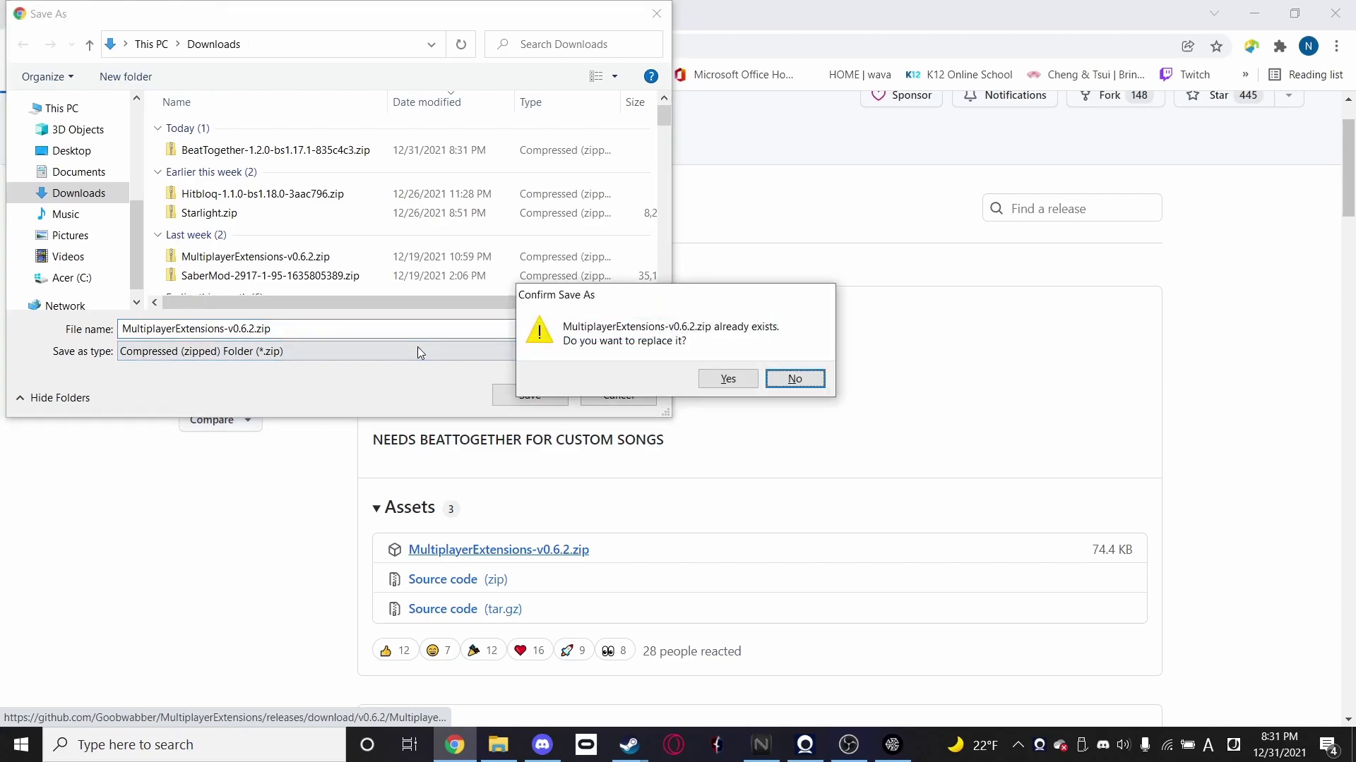
left_click(738, 378)
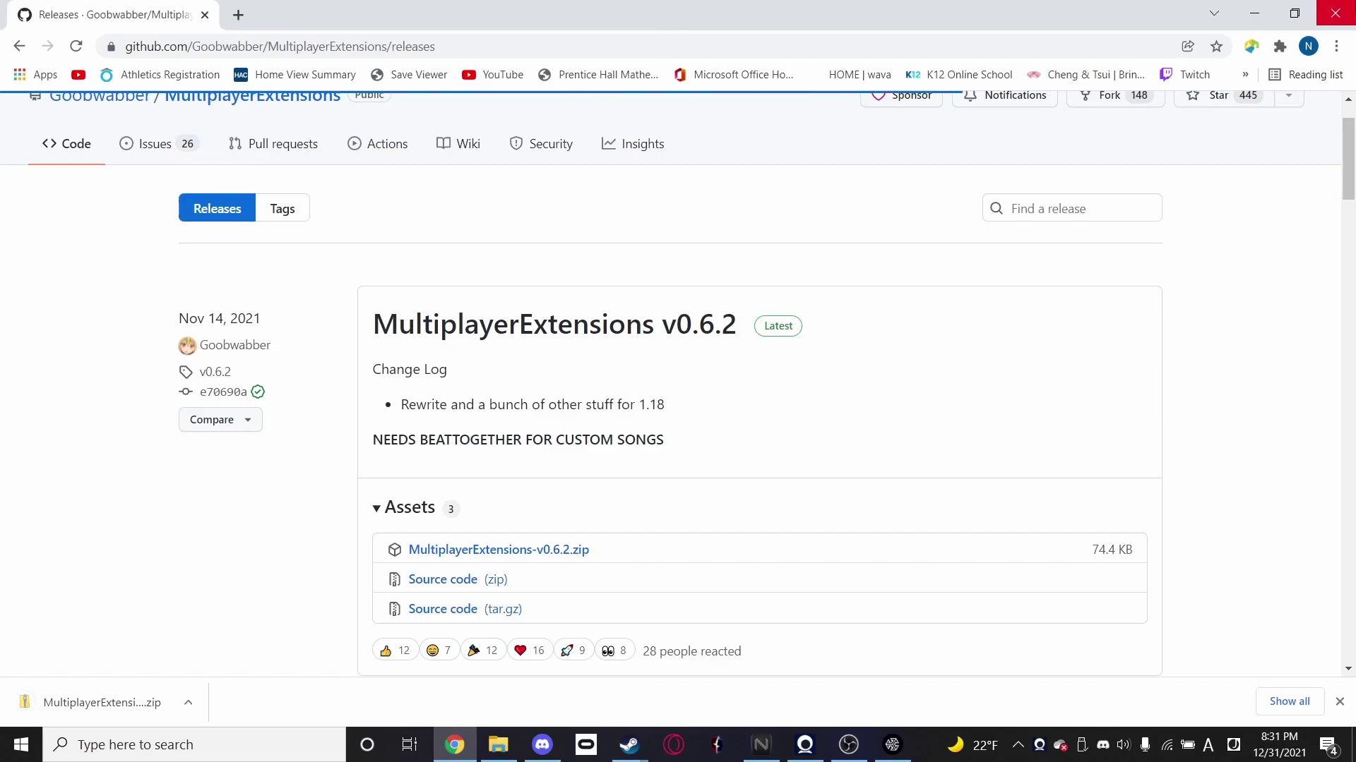
left_click(1335, 13)
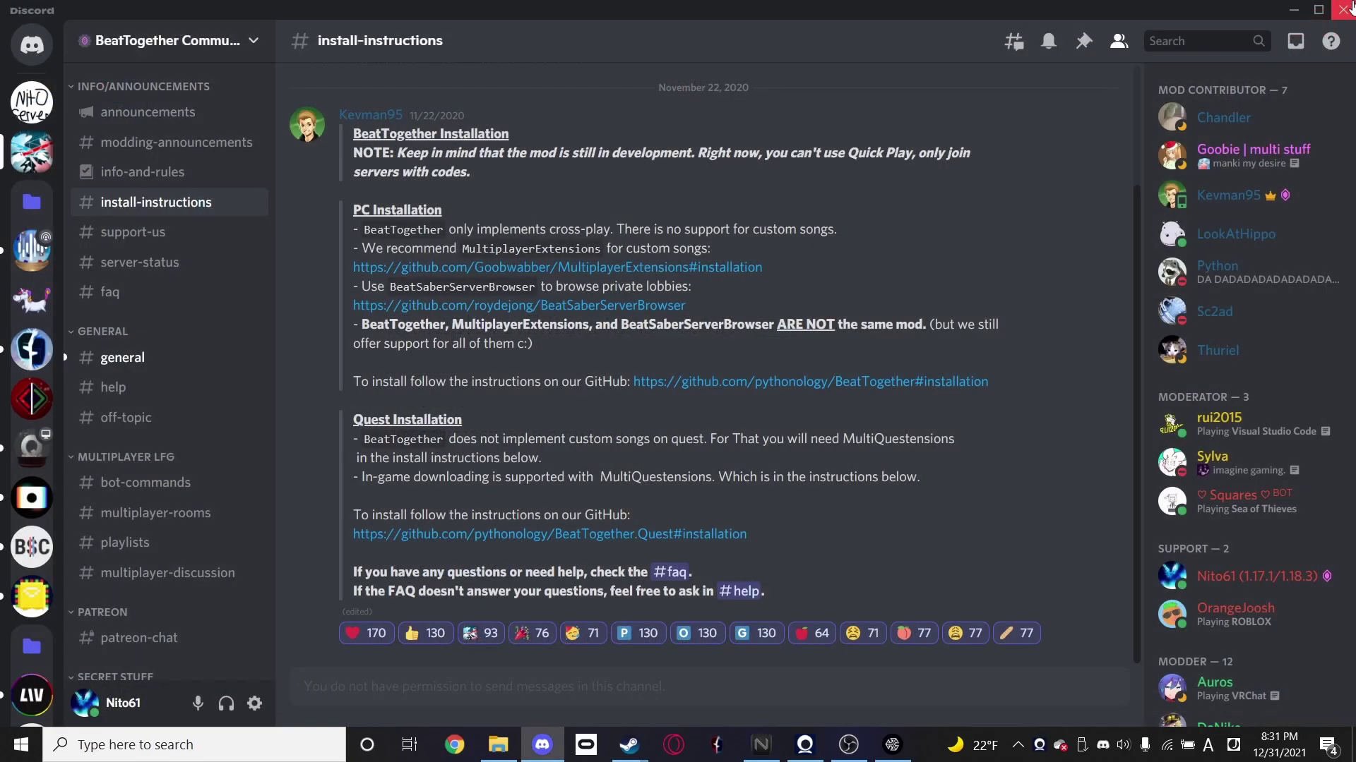
Copy MultiplayerExtensions.dll from the Plugins folder of the downloaded zip to the desktop, replacing the existing file, and place it in an empty area.
left_click(498, 745)
left_click(68, 228)
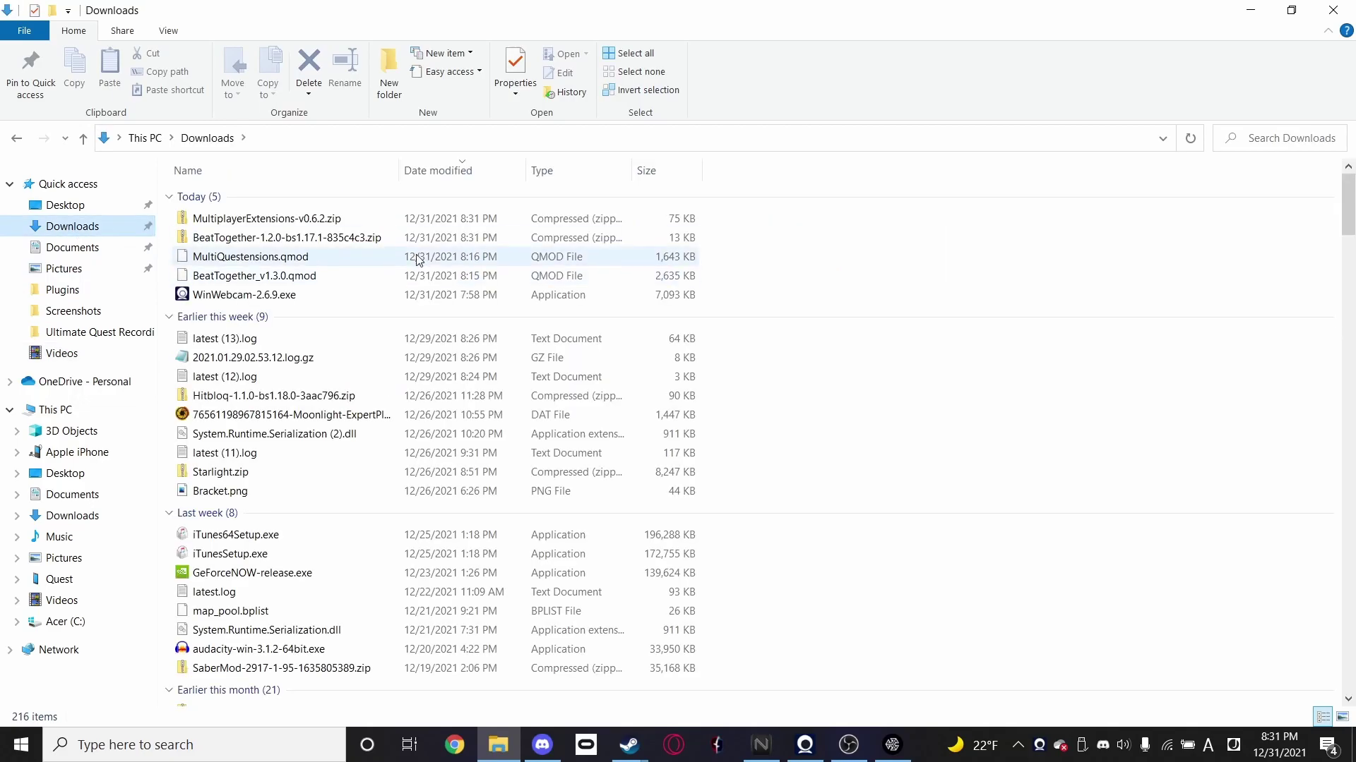
double_click(322, 219)
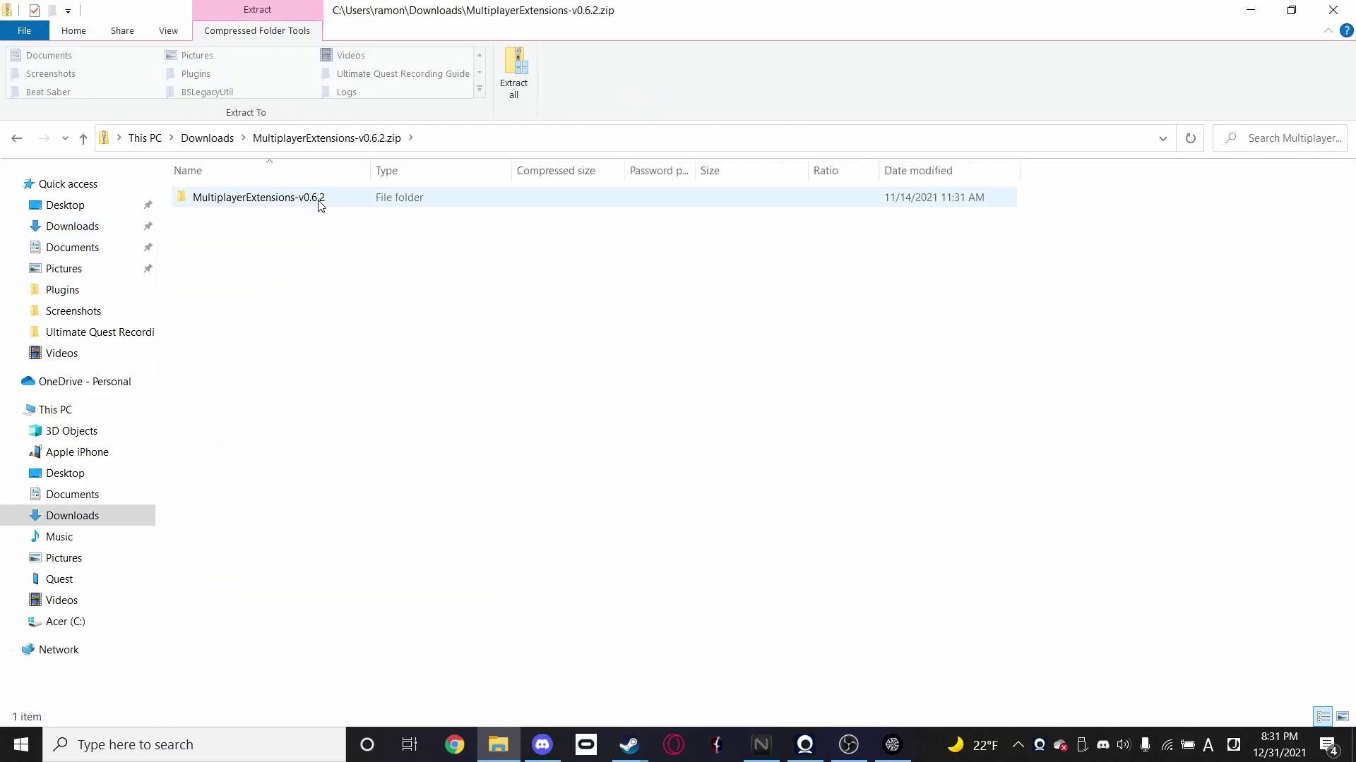
double_click(320, 204)
double_click(219, 206)
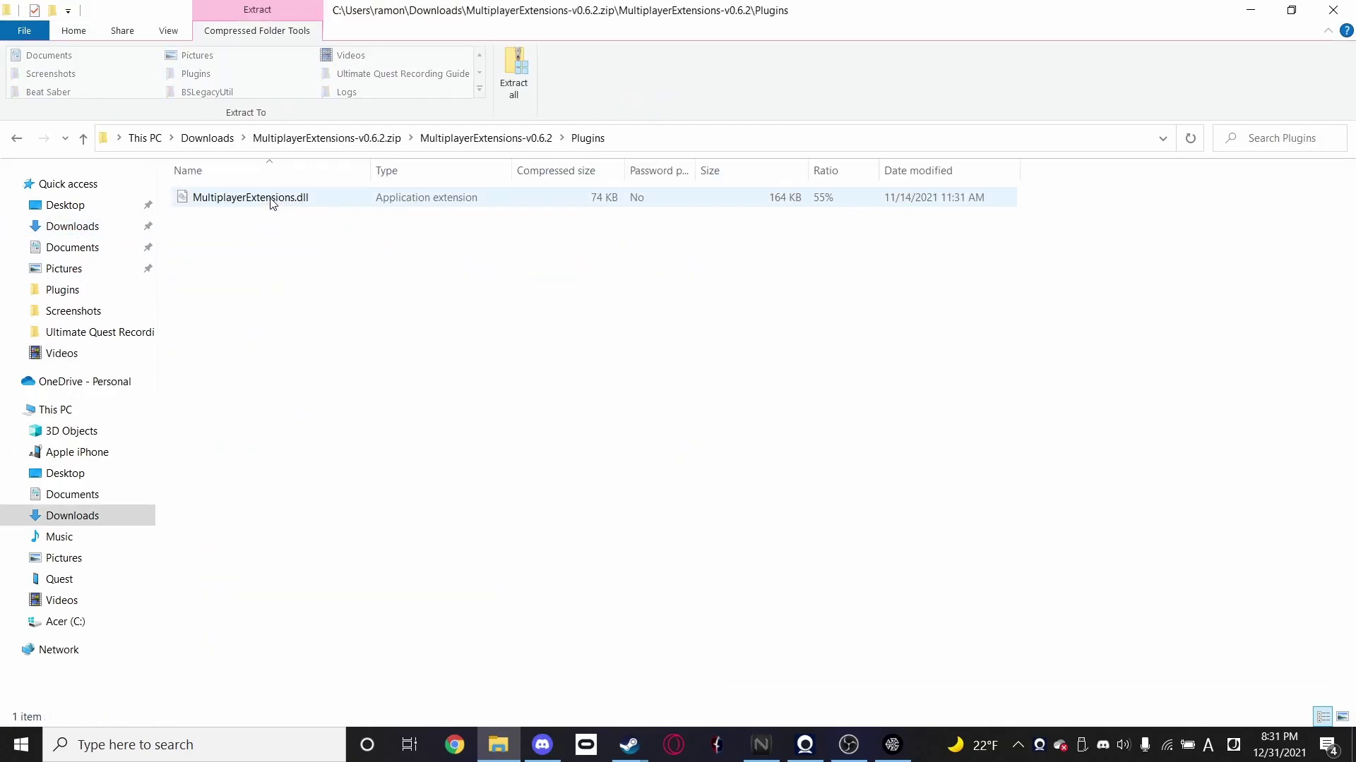
left_click(272, 204)
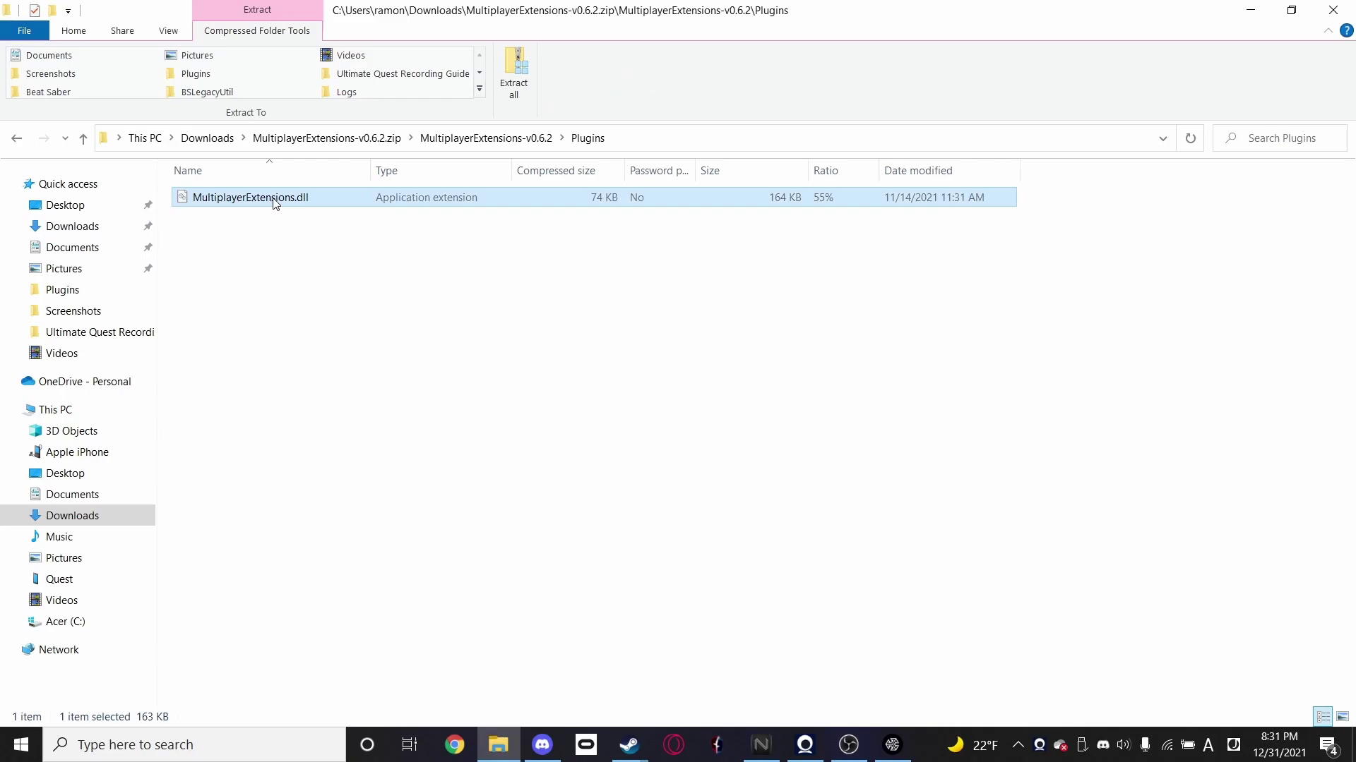
left_click_drag(265, 198, 1156, 645)
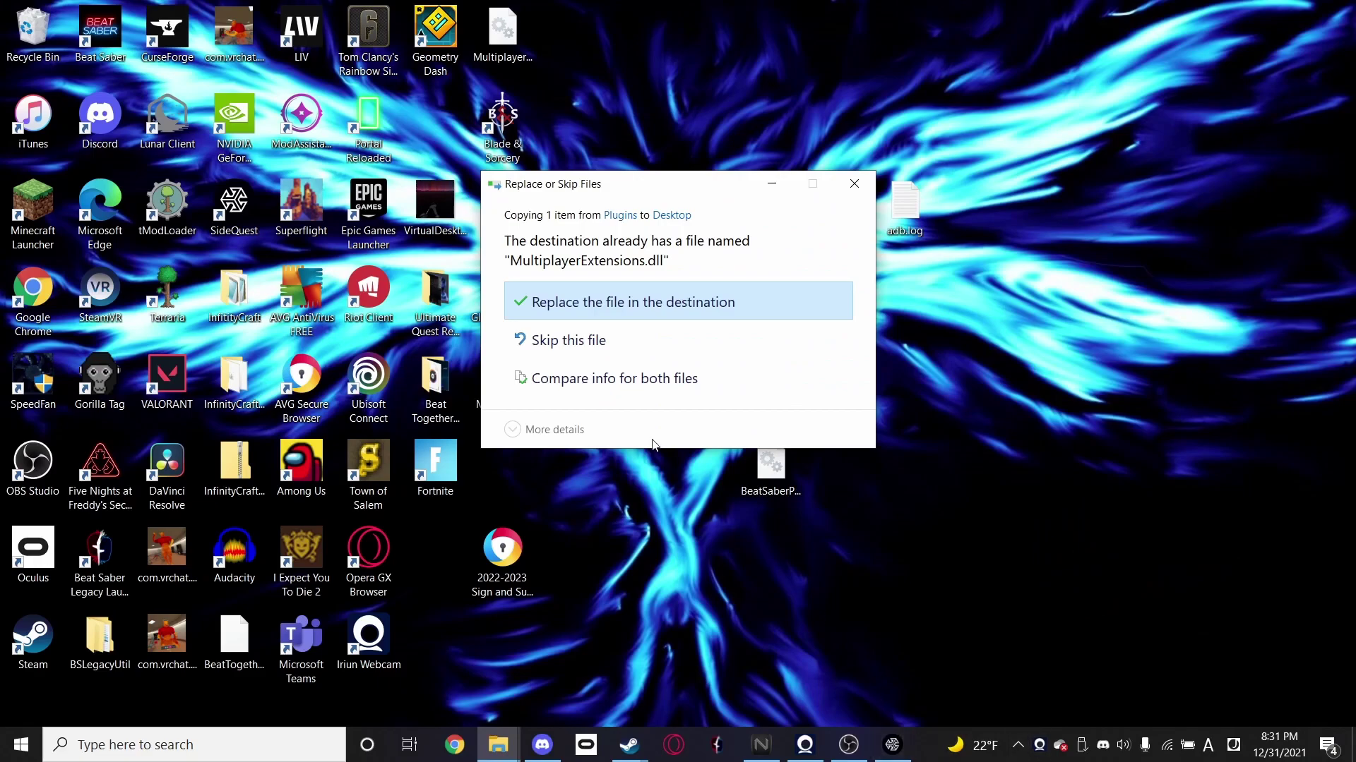
left_click(580, 300)
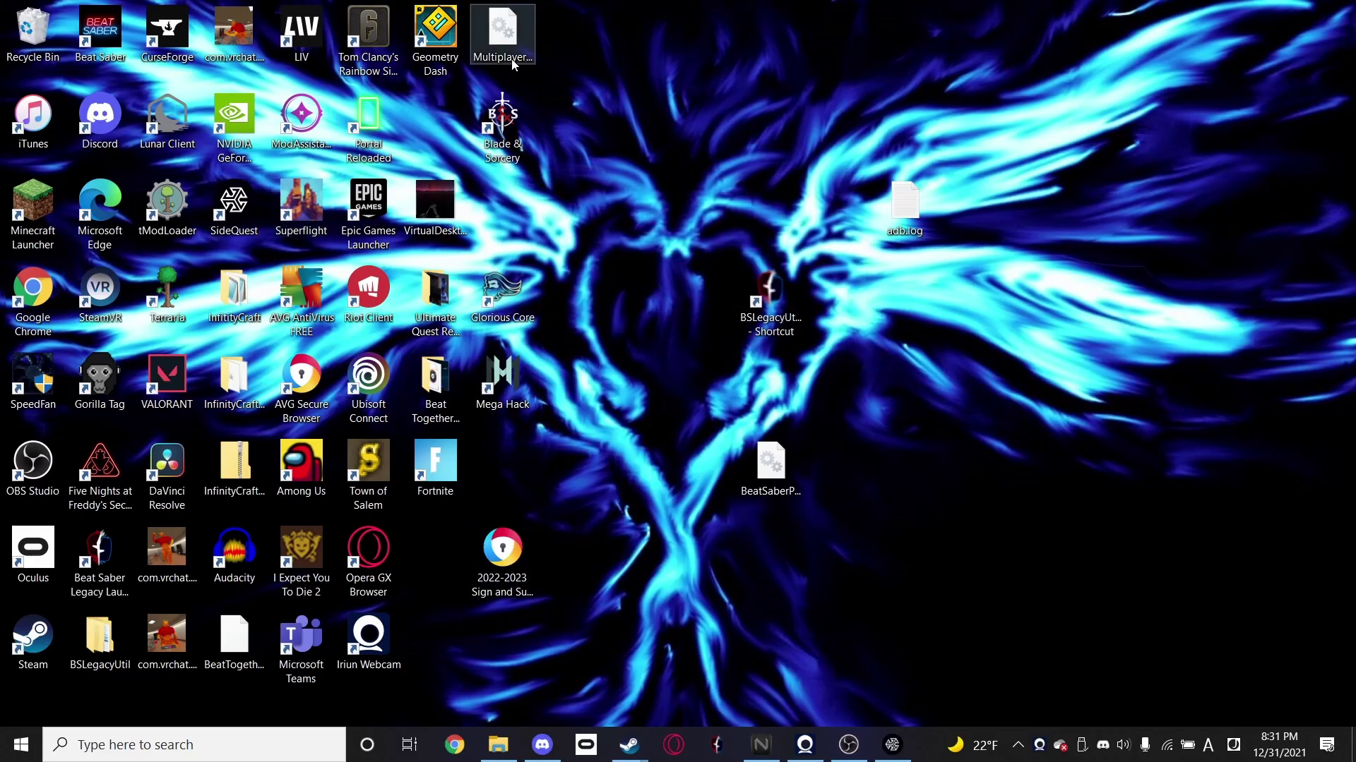
left_click_drag(506, 32, 1173, 208)
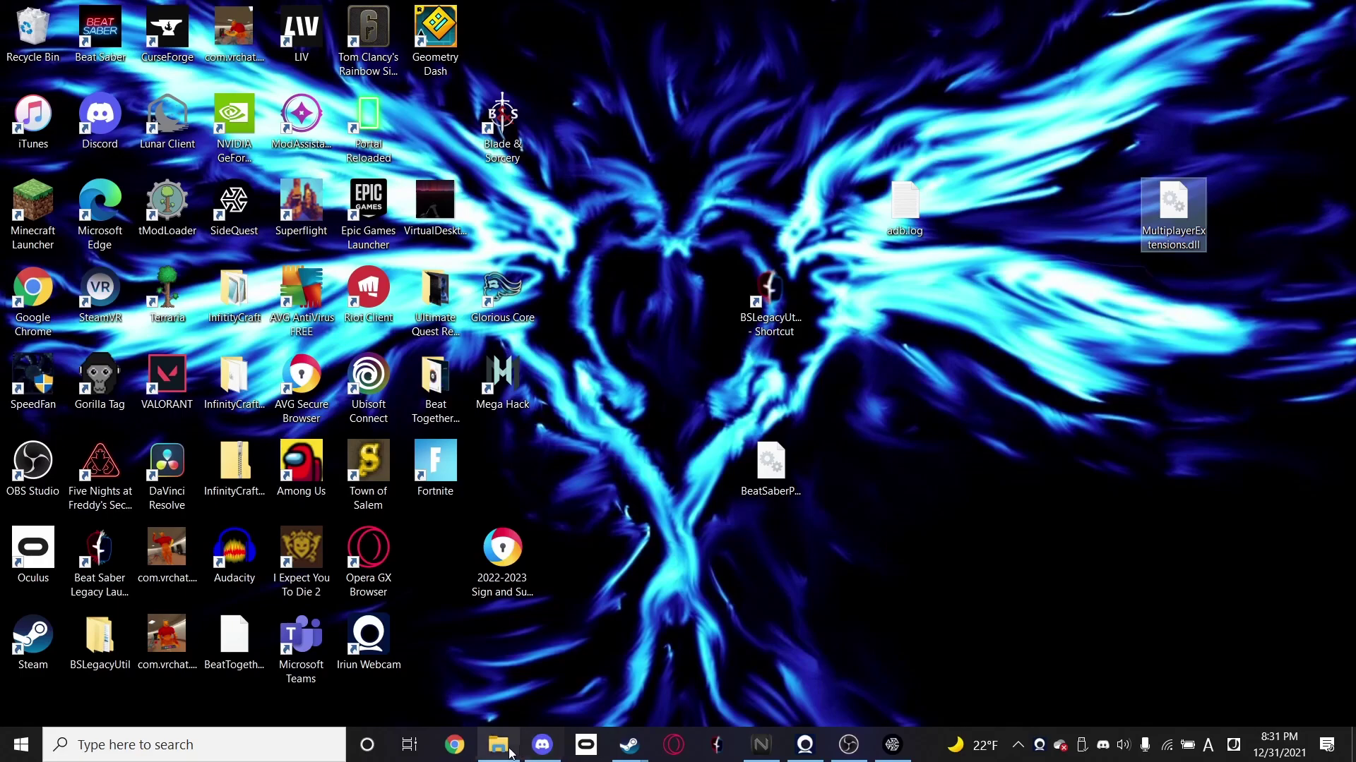
Copy BeatTogether.dll from the Plugins folder of the BeatTogether zip in Downloads to the desktop, beside MultiplayerExtensions.dll.
left_click(498, 744)
left_click(72, 226)
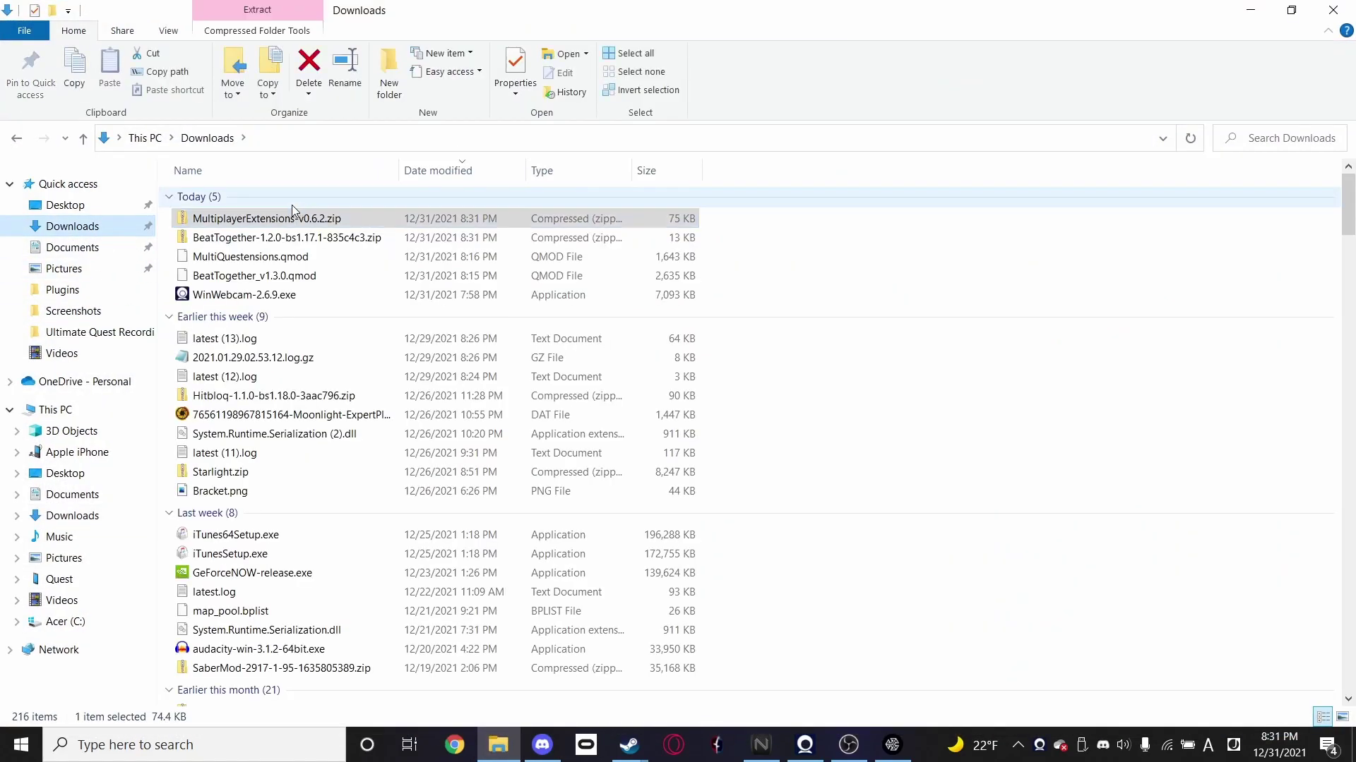
double_click(278, 240)
double_click(263, 203)
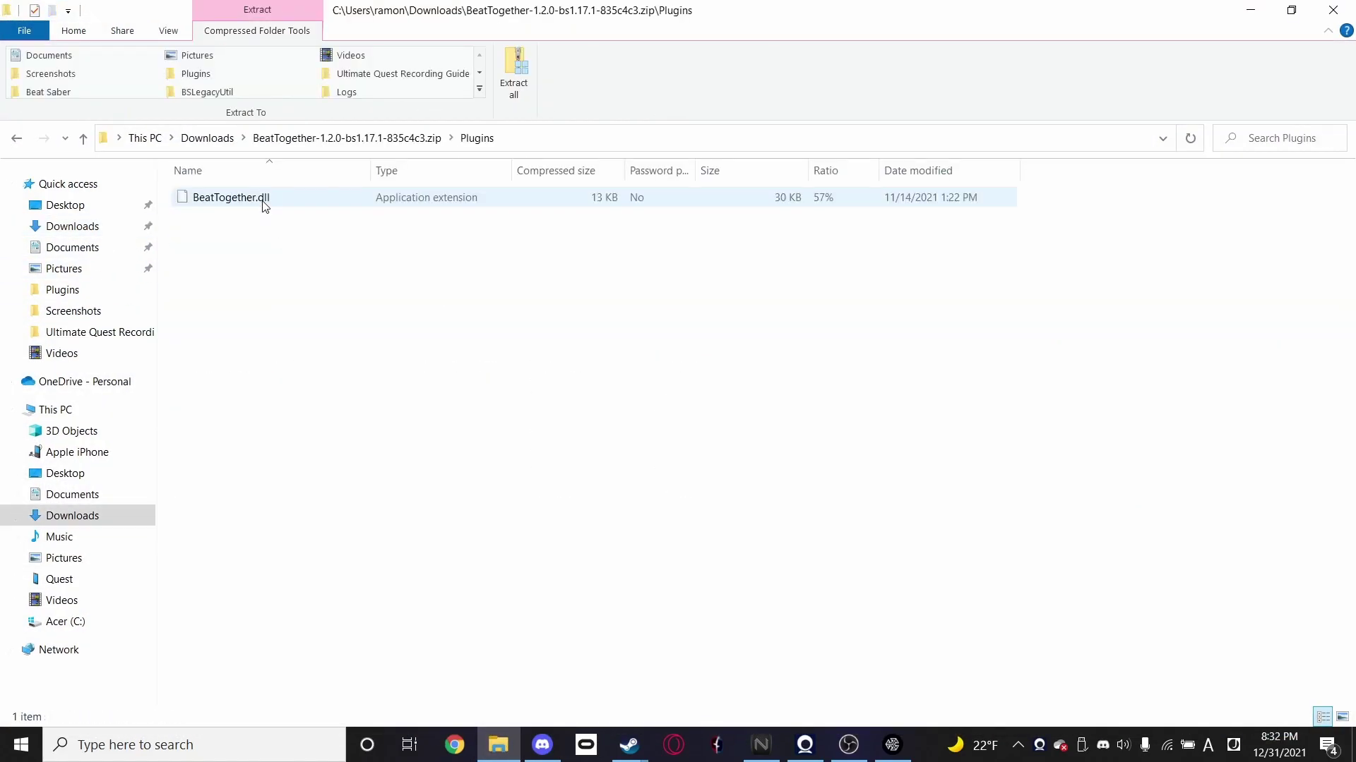
left_click_drag(270, 201, 863, 344)
left_click_drag(316, 201, 1242, 282)
left_click_drag(435, 120, 1249, 205)
left_click(1142, 444)
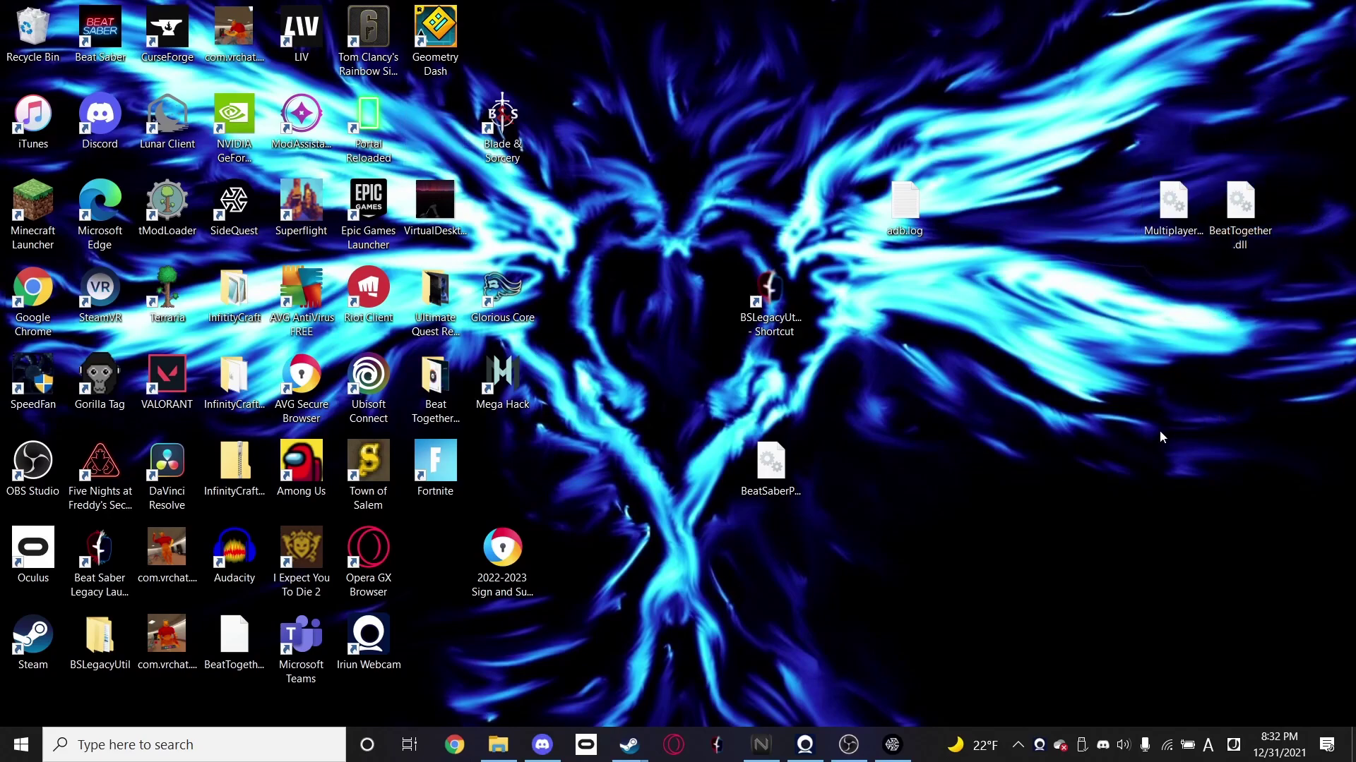
Switch to Steam, select Beat Saber in the library and bring up its management options.
mouse_move(630, 745)
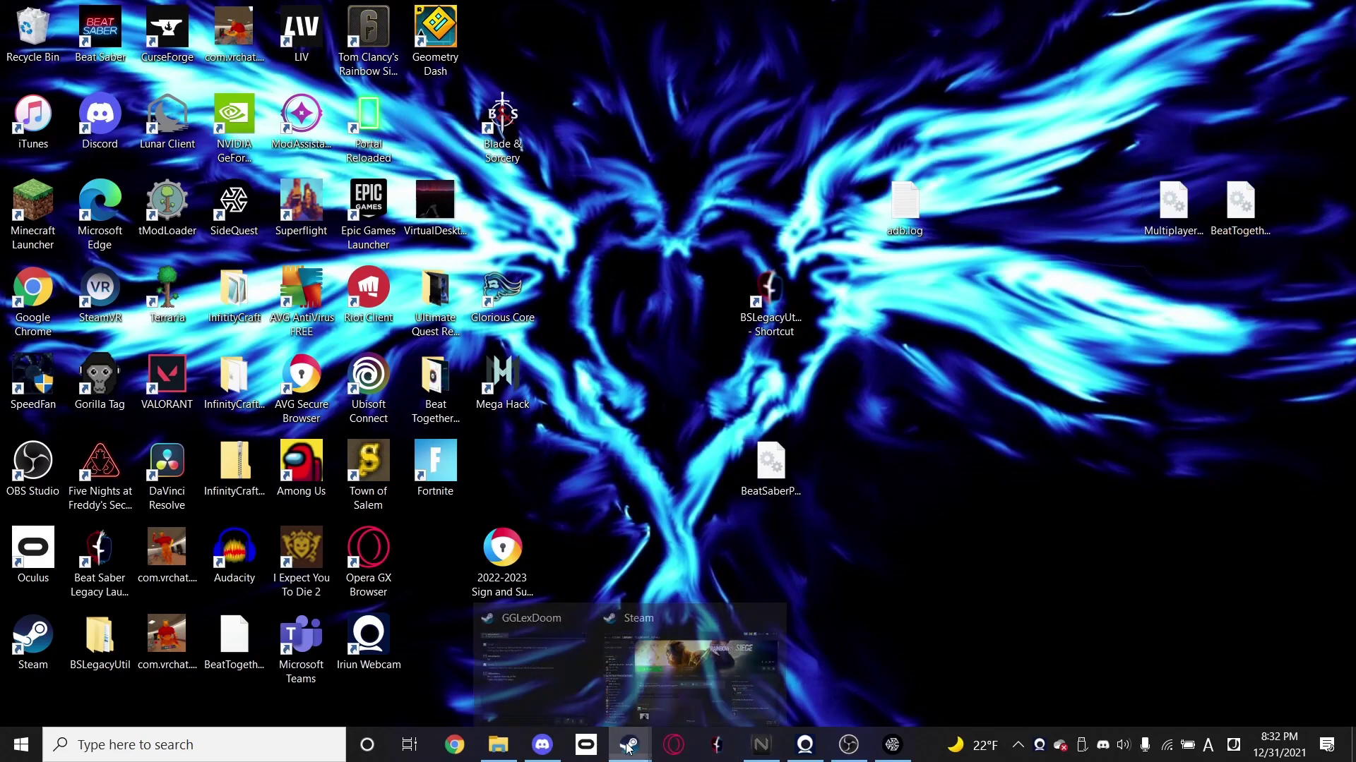
left_click(663, 673)
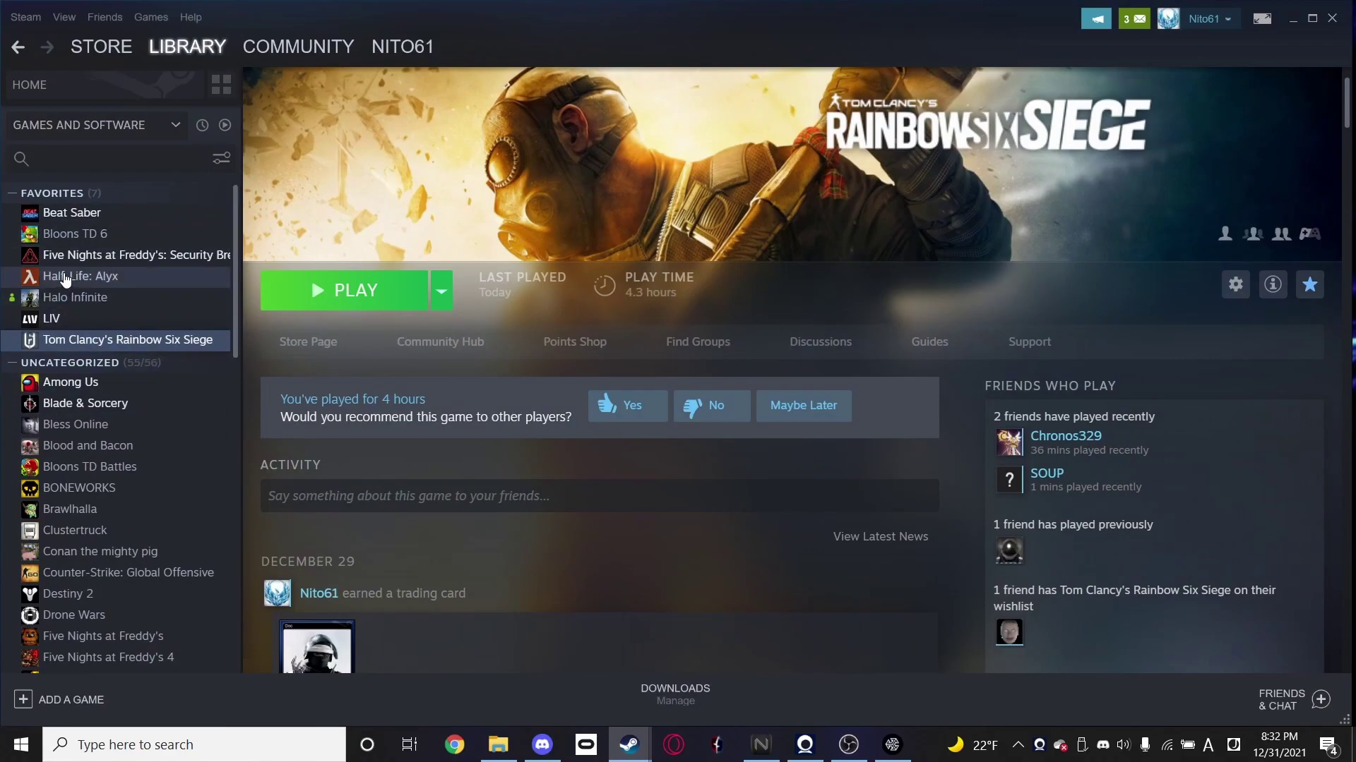
left_click(69, 213)
right_click(96, 210)
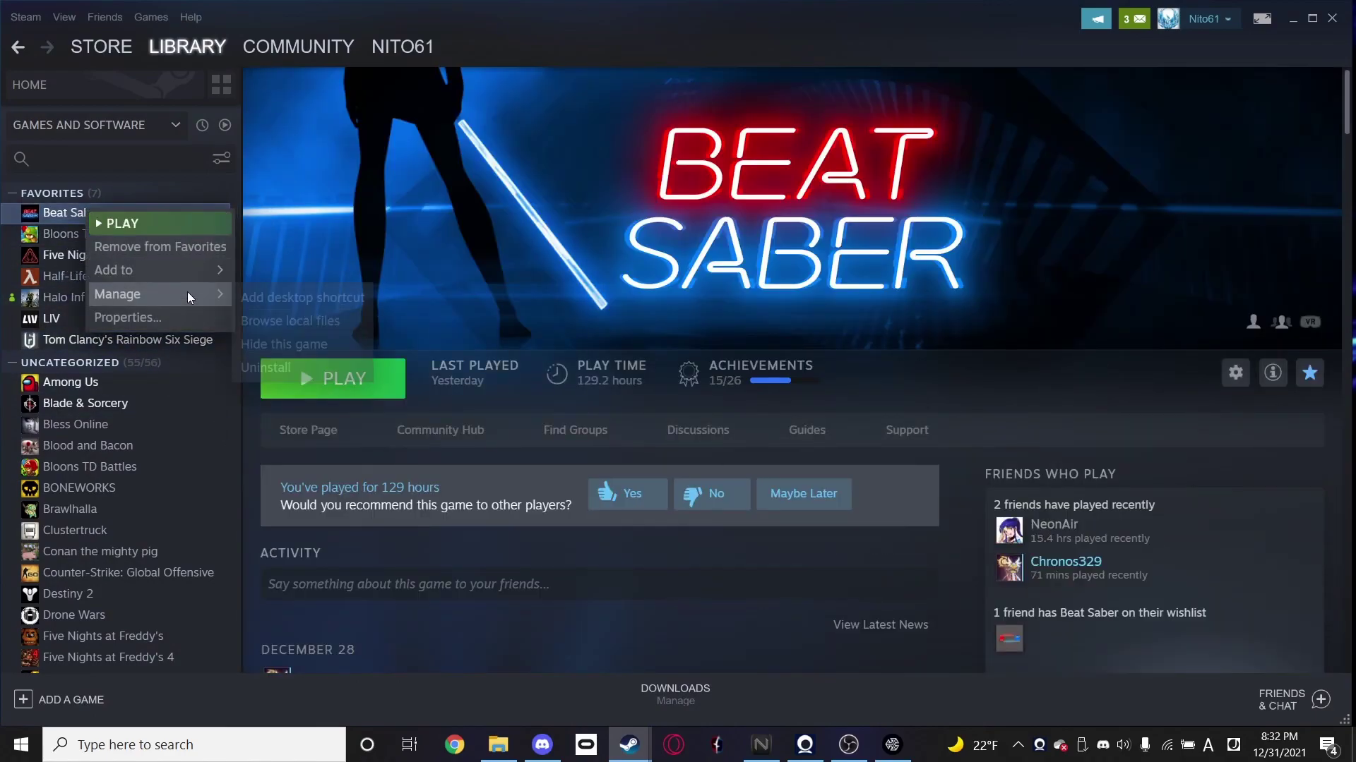
Browse in File Explorer to the Beat Saber folder inside Desktop\BSLegacyUtil\BSLegacyUtil.
left_click(496, 747)
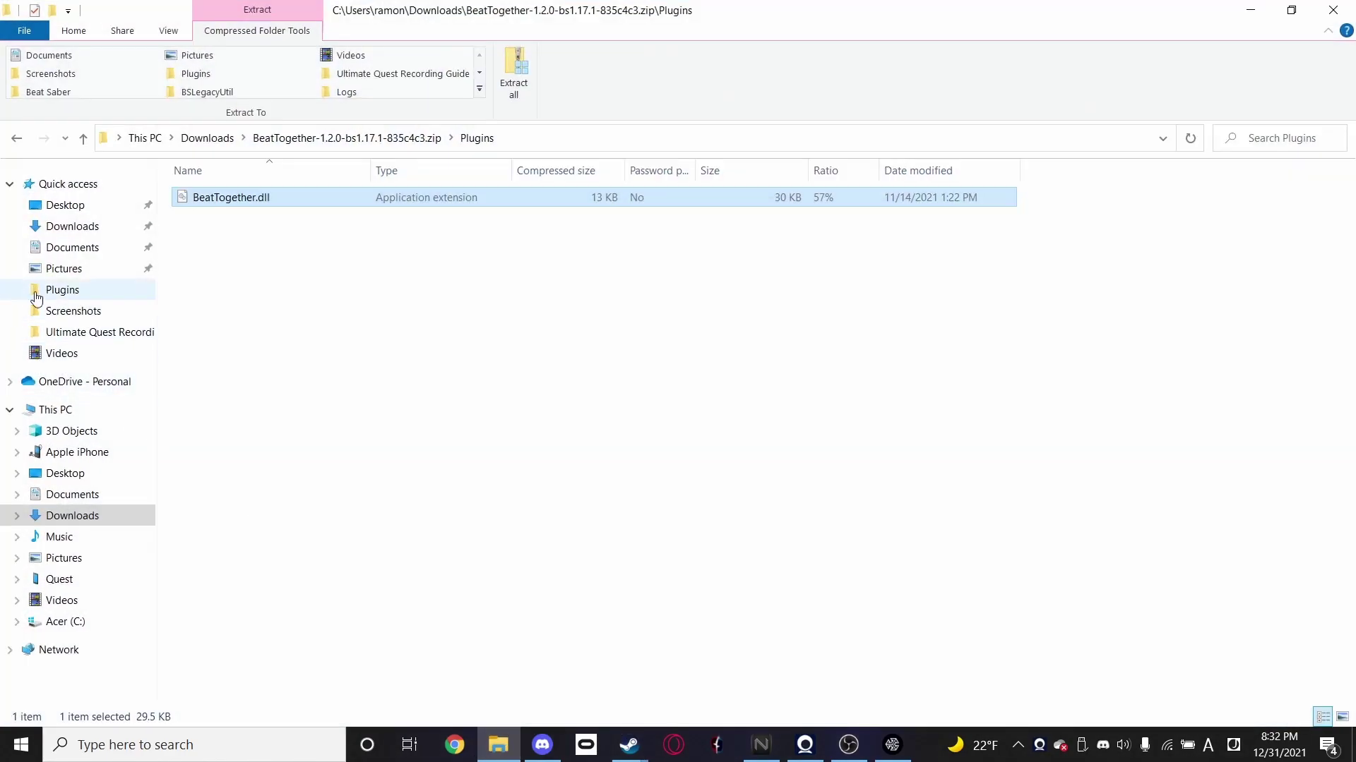
left_click(87, 289)
left_click(268, 138)
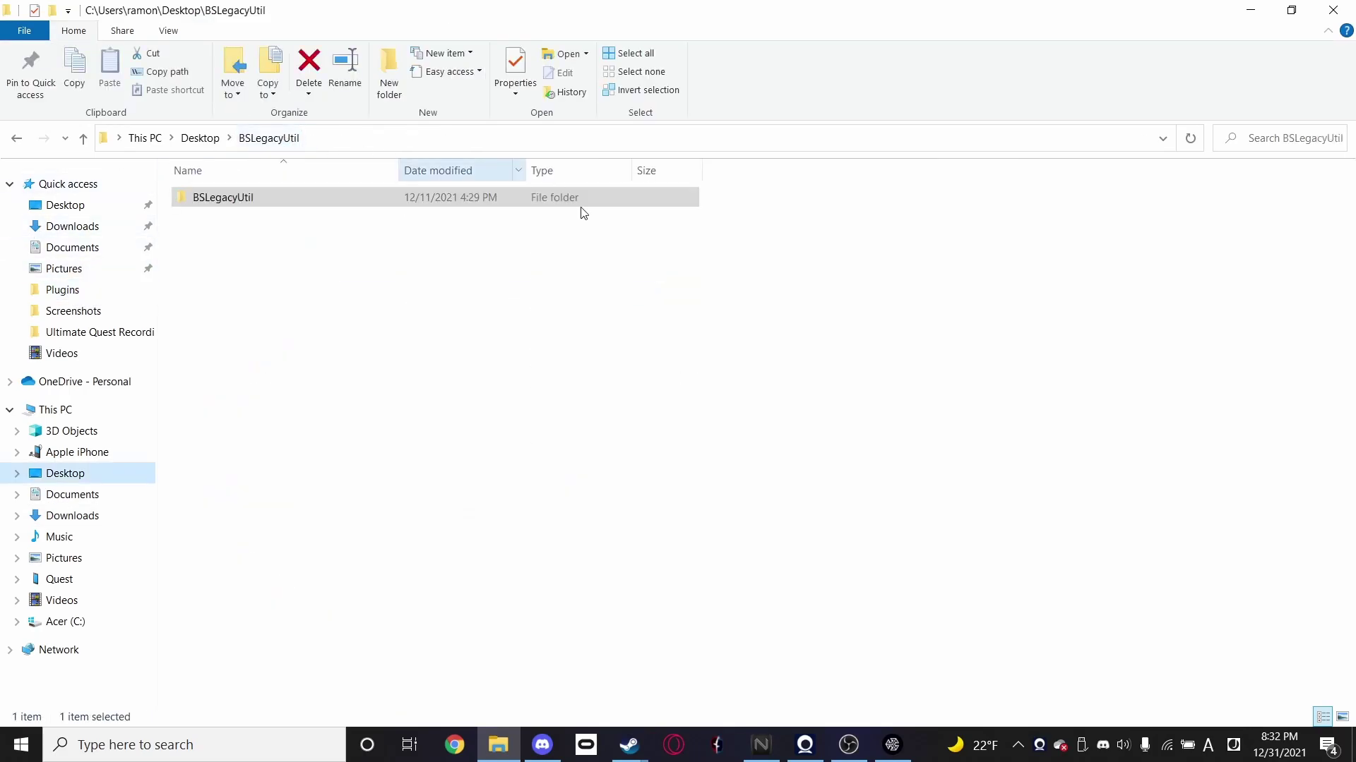
double_click(420, 211)
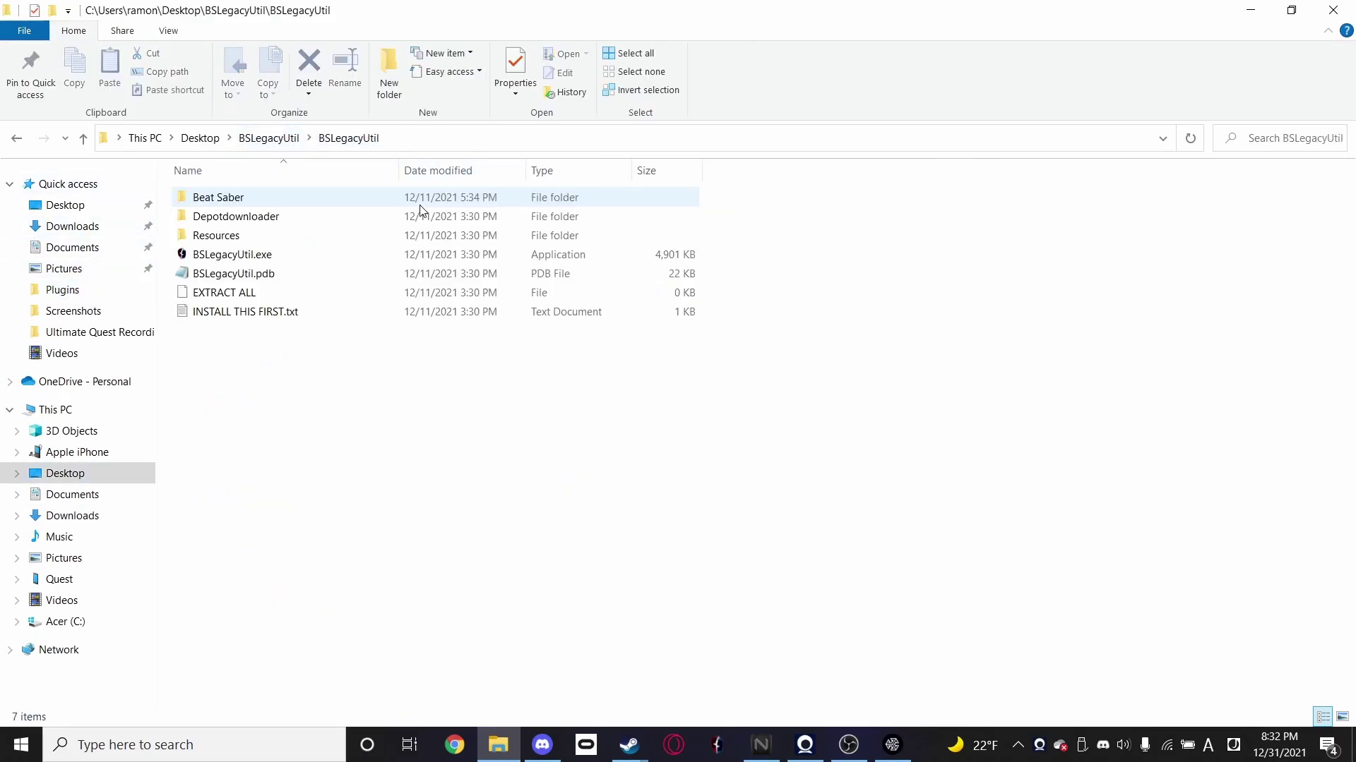
double_click(282, 199)
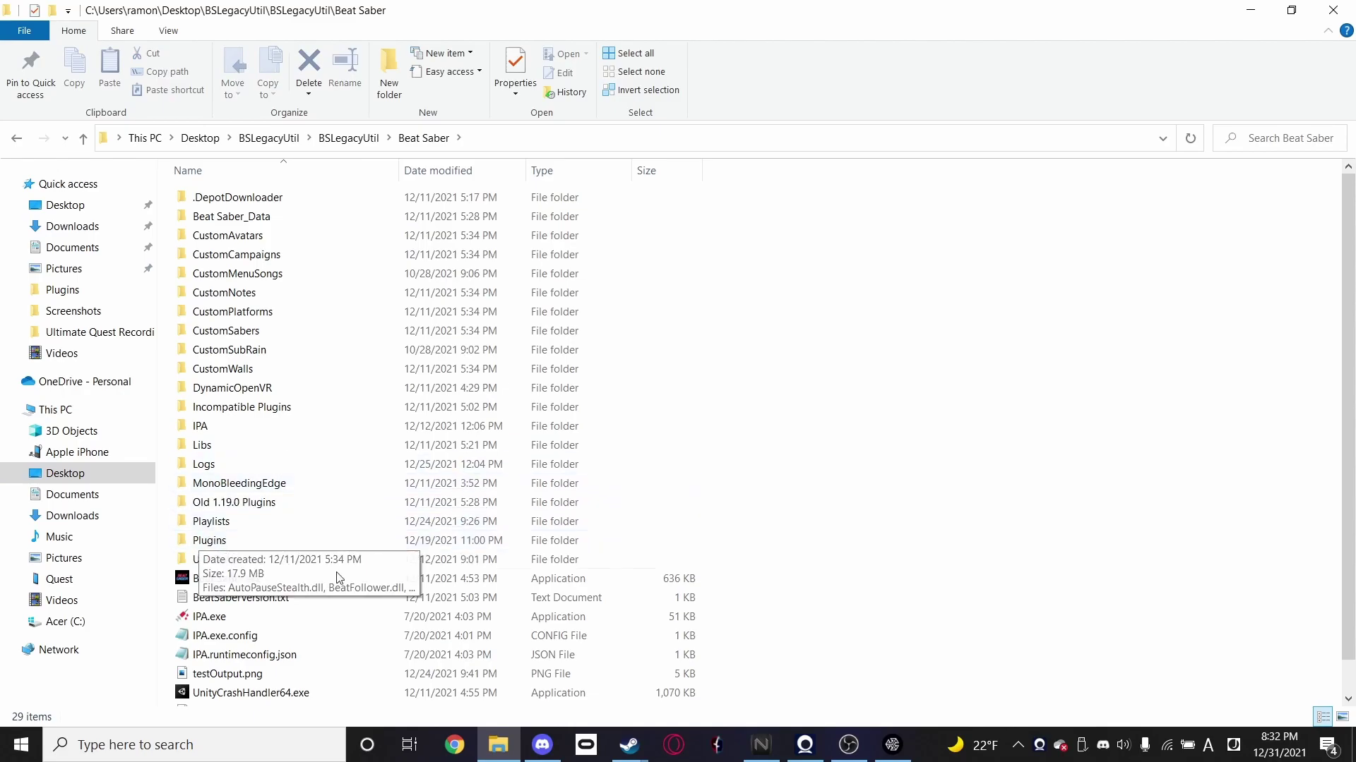
Browse Beat Saber's local files from the Steam library and open the Plugins folder in its installation directory.
mouse_move(629, 745)
left_click(611, 704)
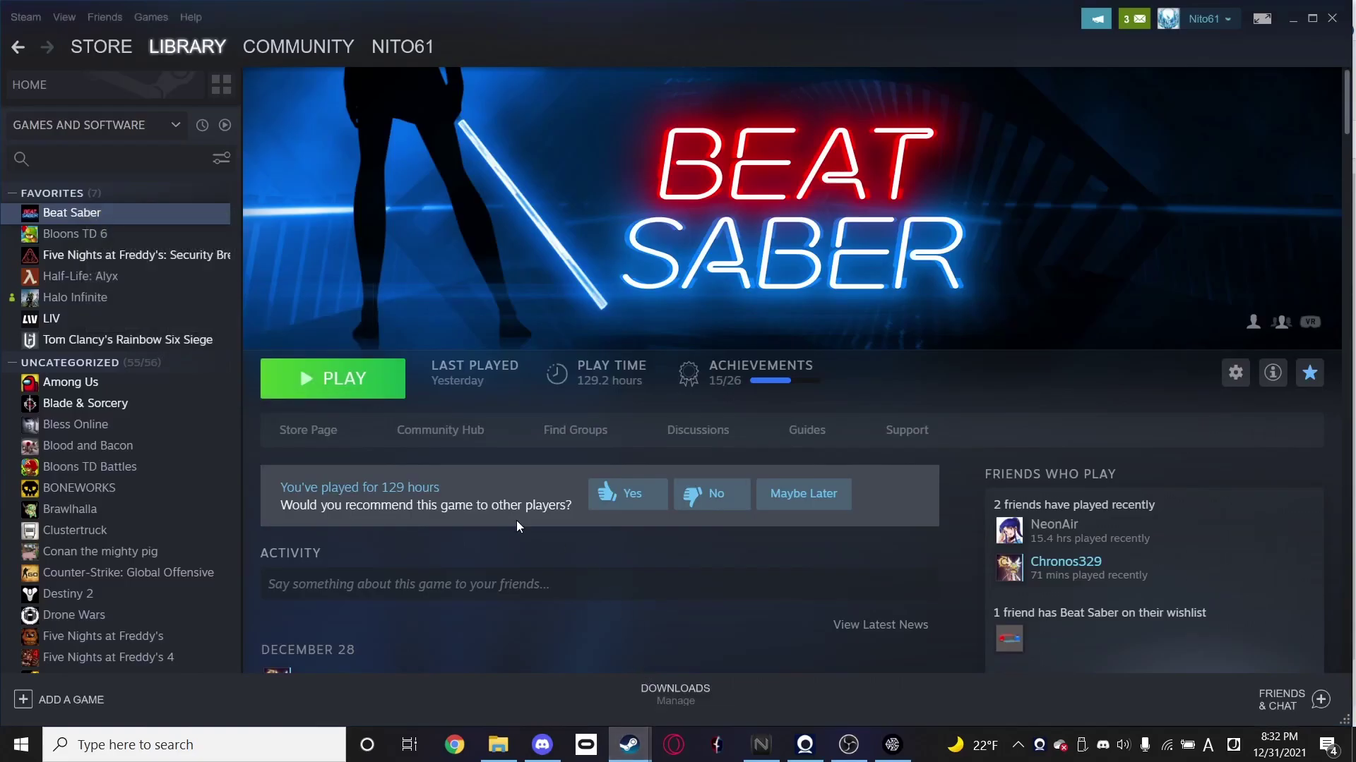
right_click(138, 214)
mouse_move(171, 295)
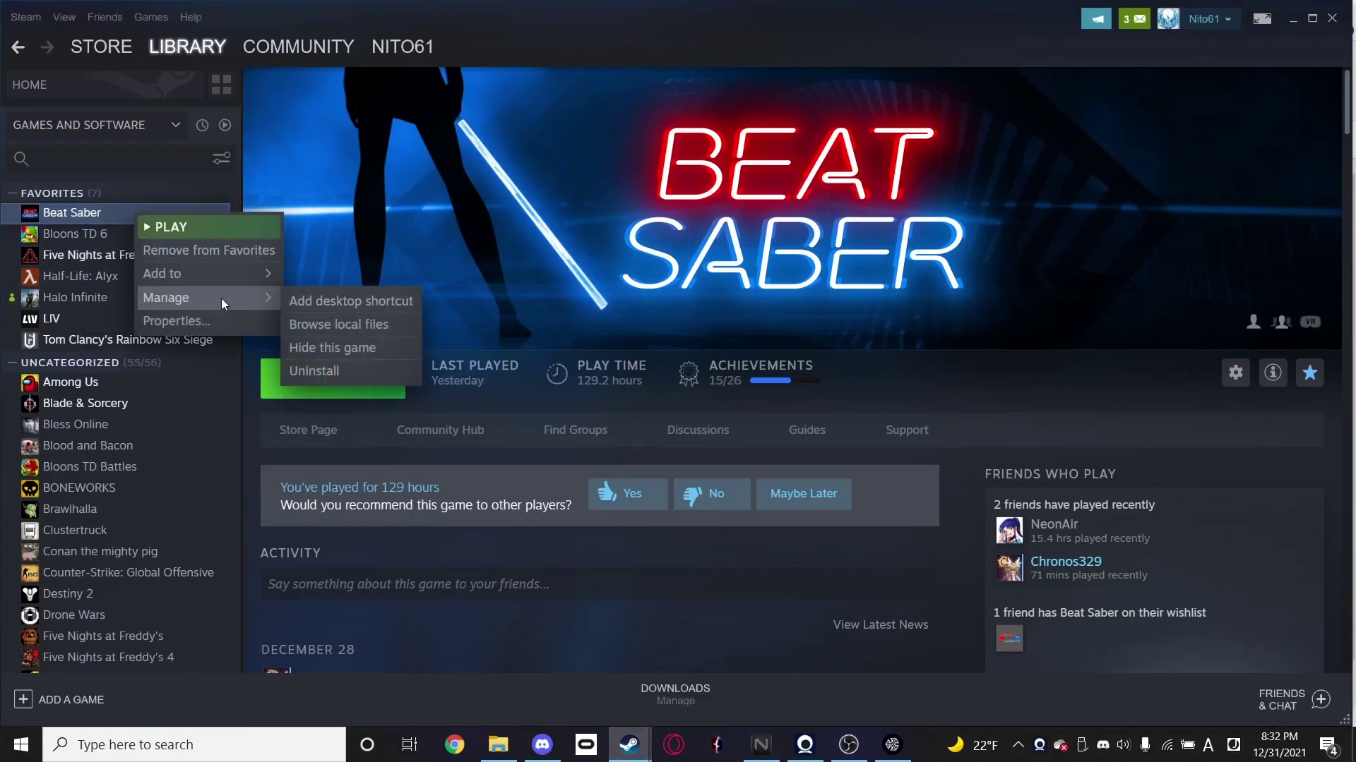
left_click(348, 323)
mouse_move(503, 748)
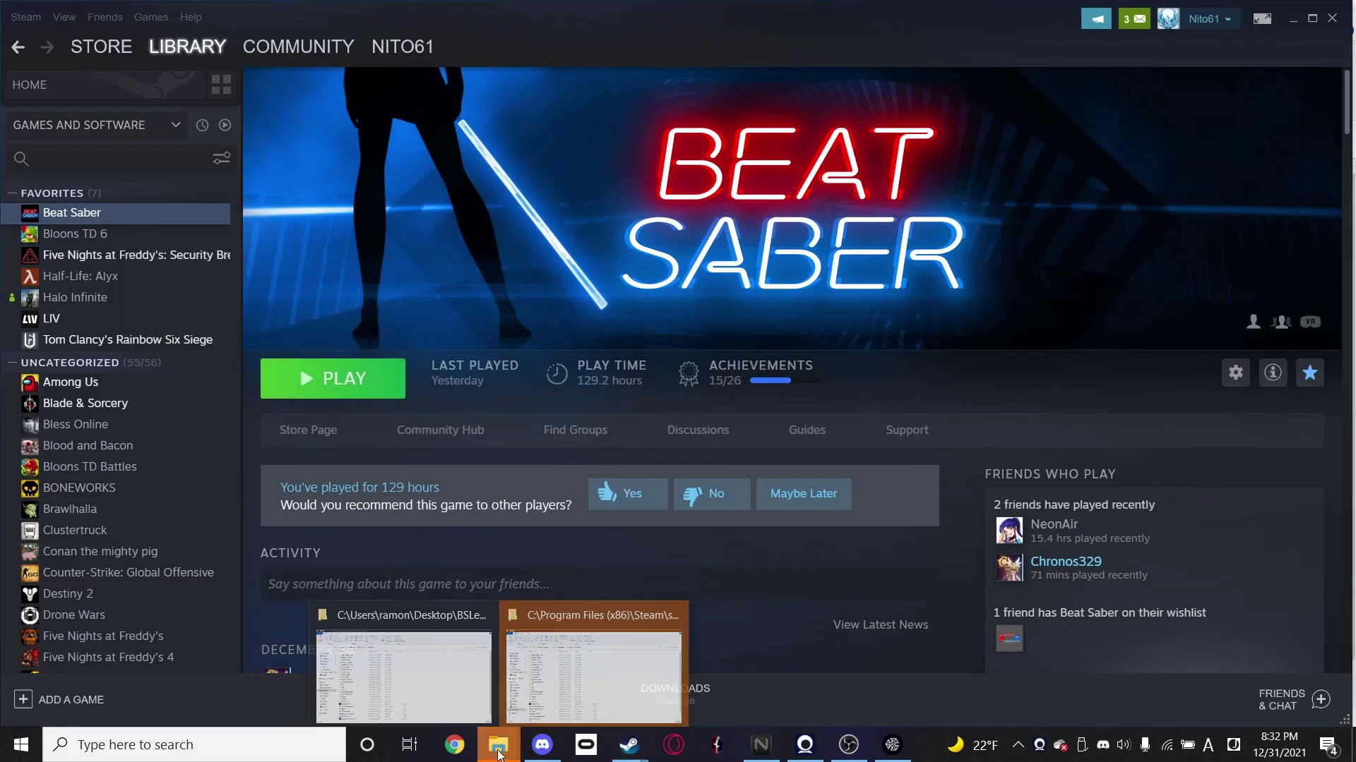
left_click(593, 674)
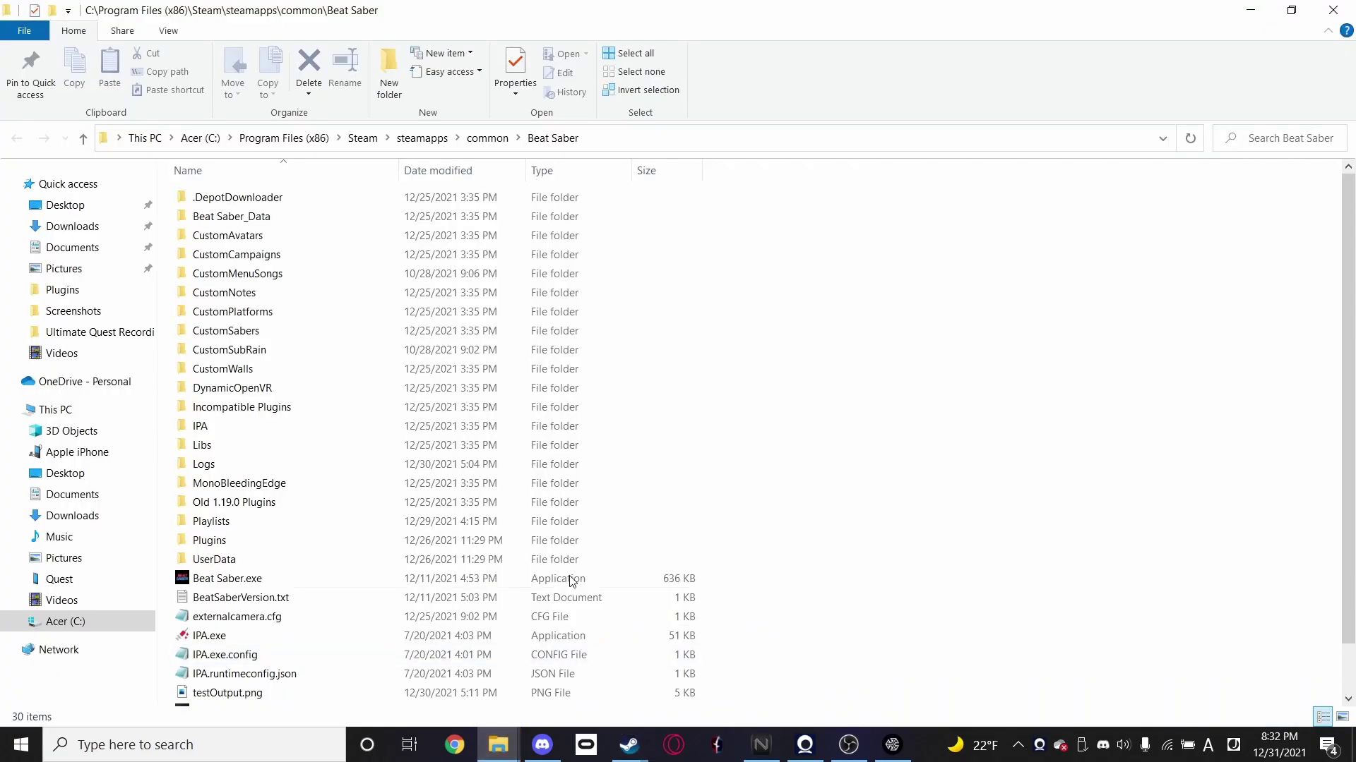
double_click(249, 545)
Copy MultiplayerExtensions.dll and BeatTogether.dll from the desktop into Beat Saber's Plugins folder, replacing the existing files, and close the folder window.
left_click(1352, 748)
left_click_drag(1159, 330, 1239, 210)
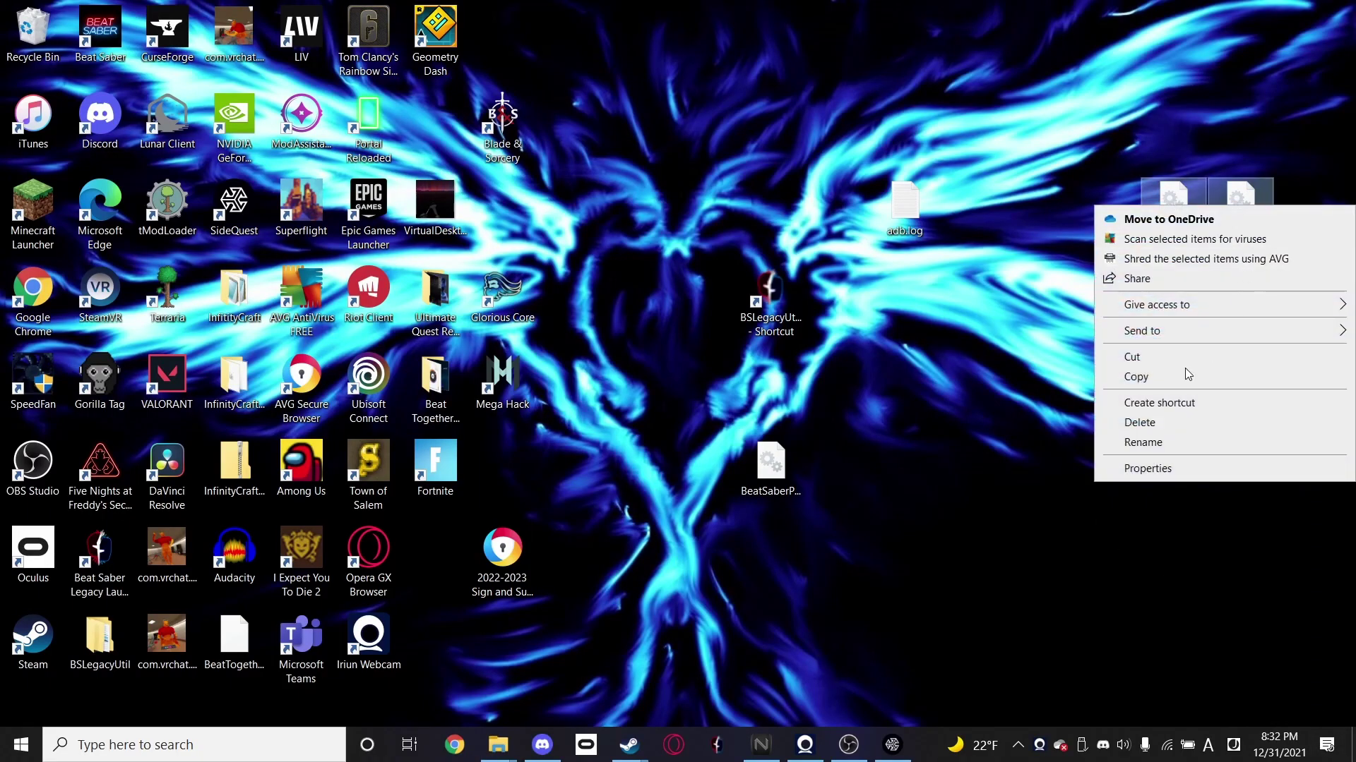
left_click(1131, 377)
mouse_move(498, 745)
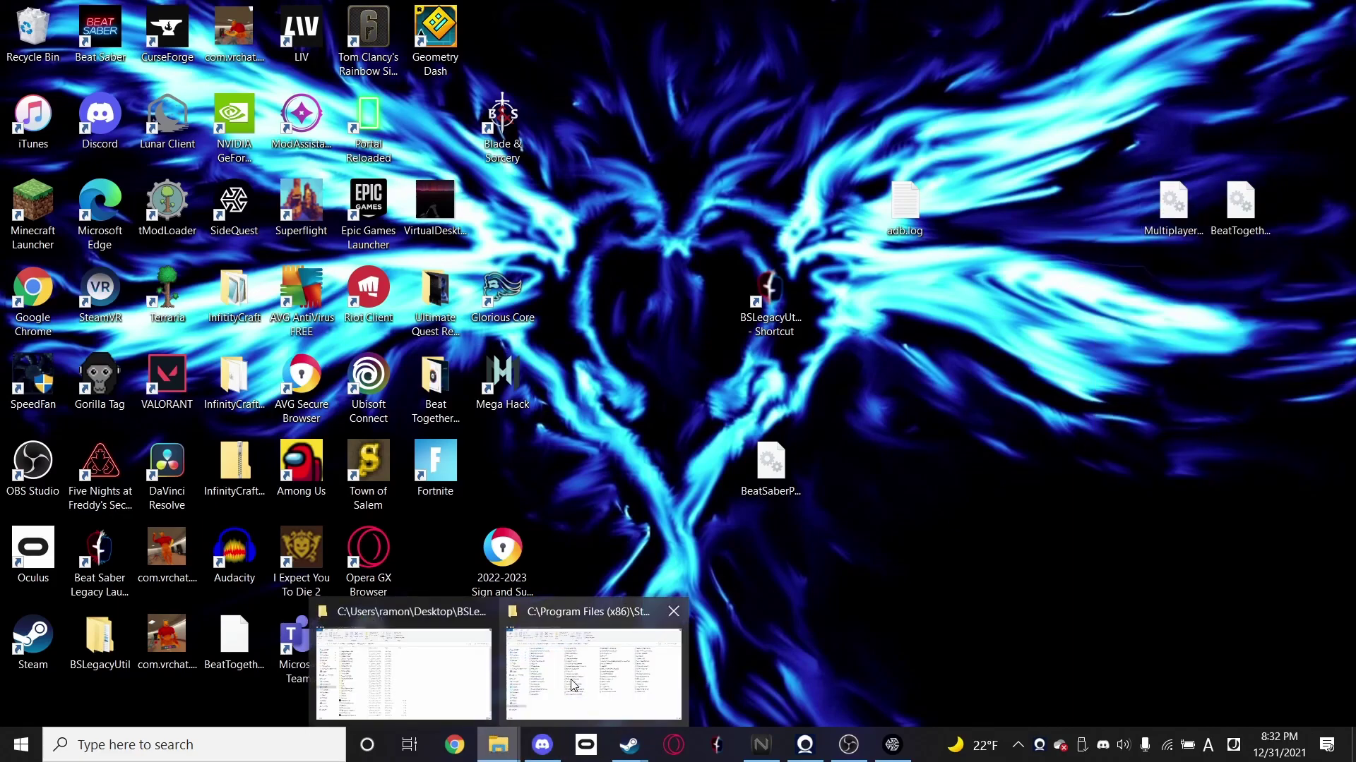
left_click(586, 656)
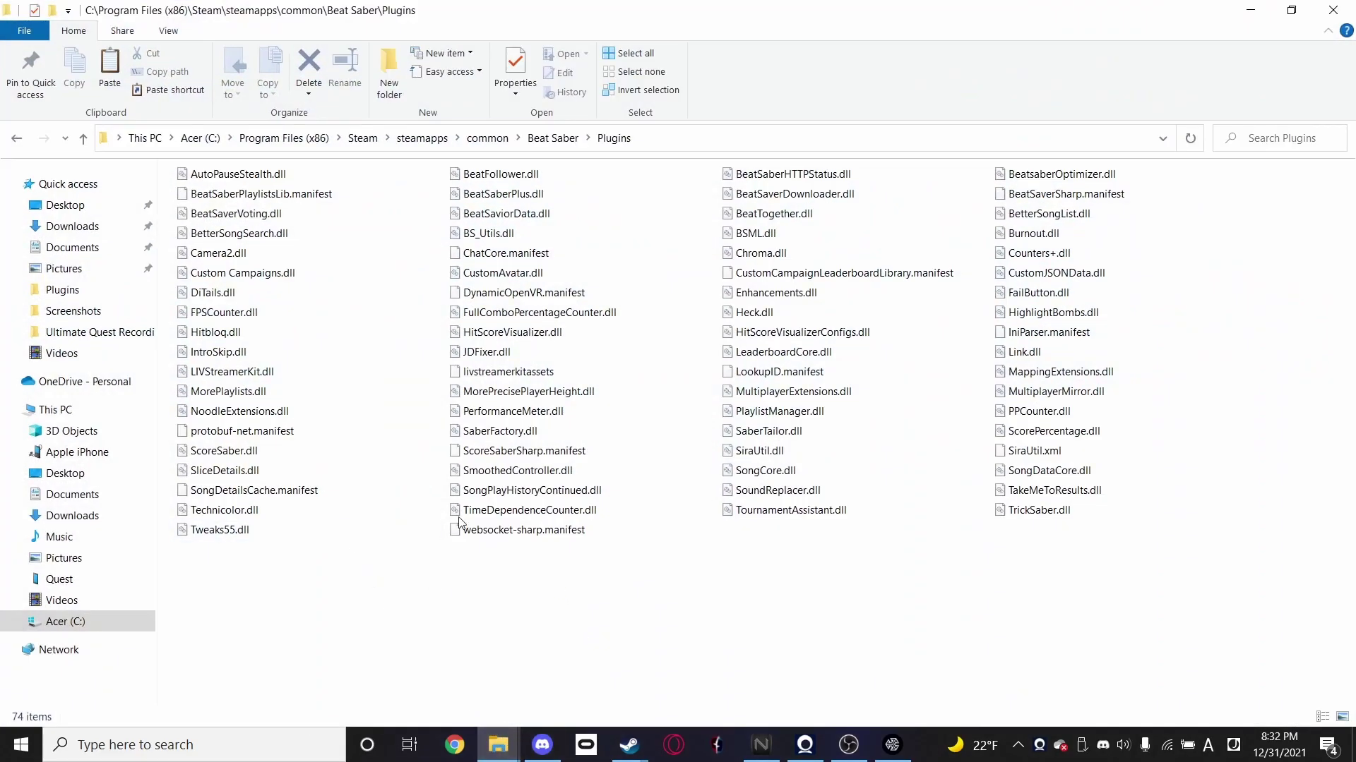
right_click(649, 637)
left_click(706, 518)
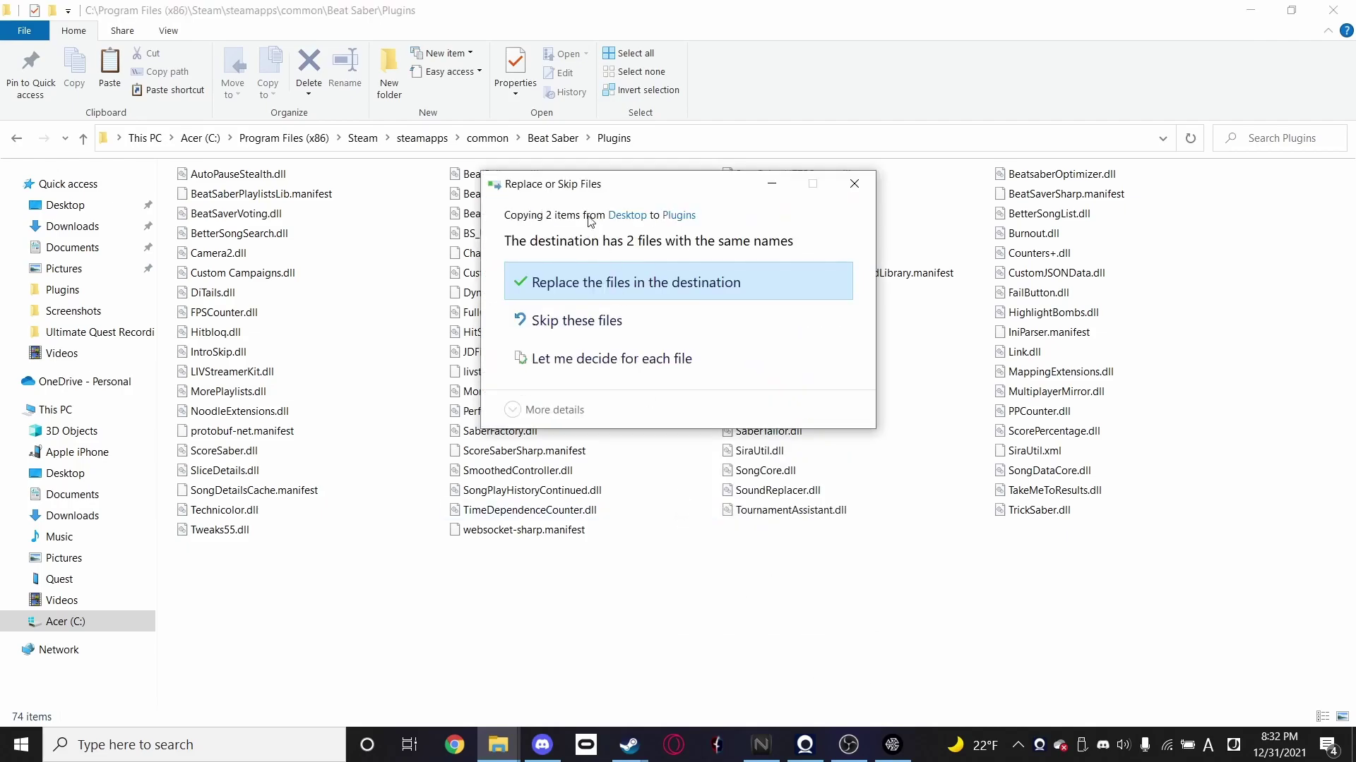
left_click(592, 283)
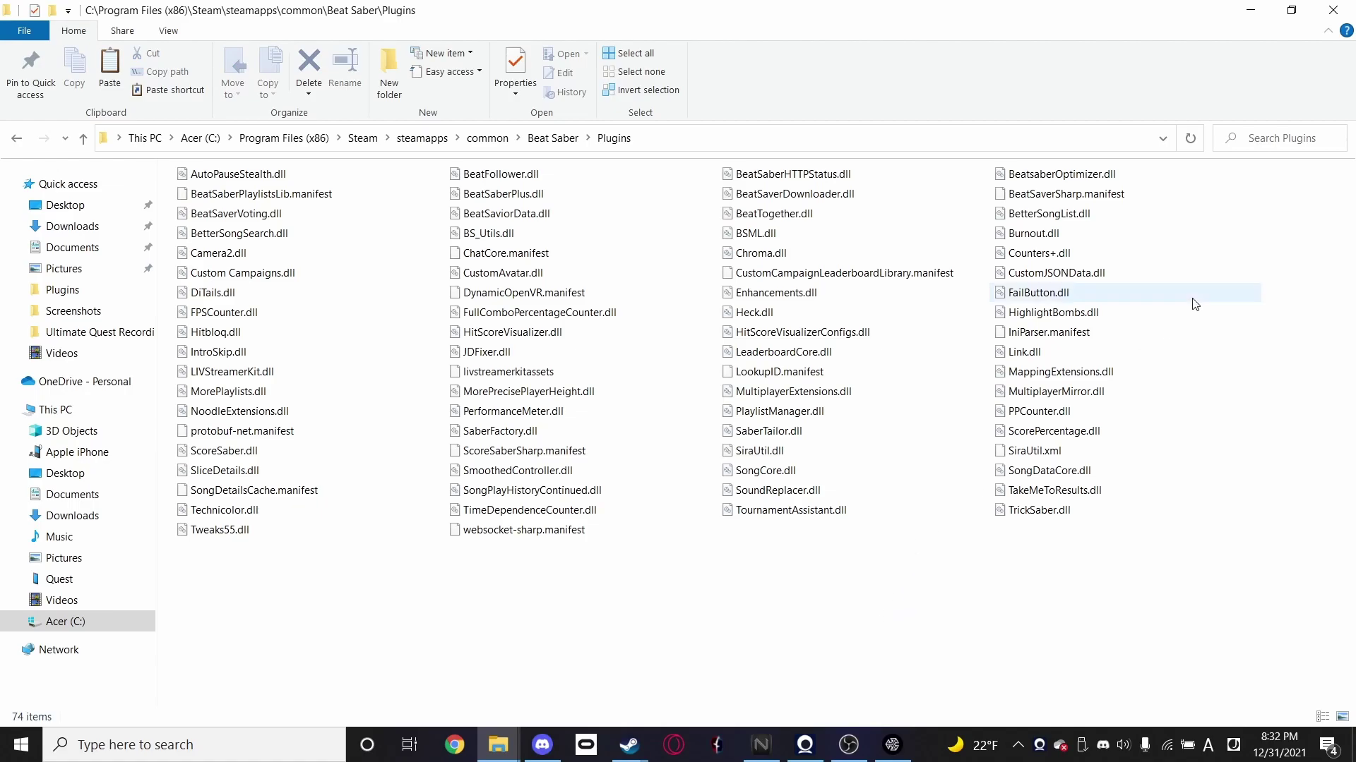
left_click(1333, 10)
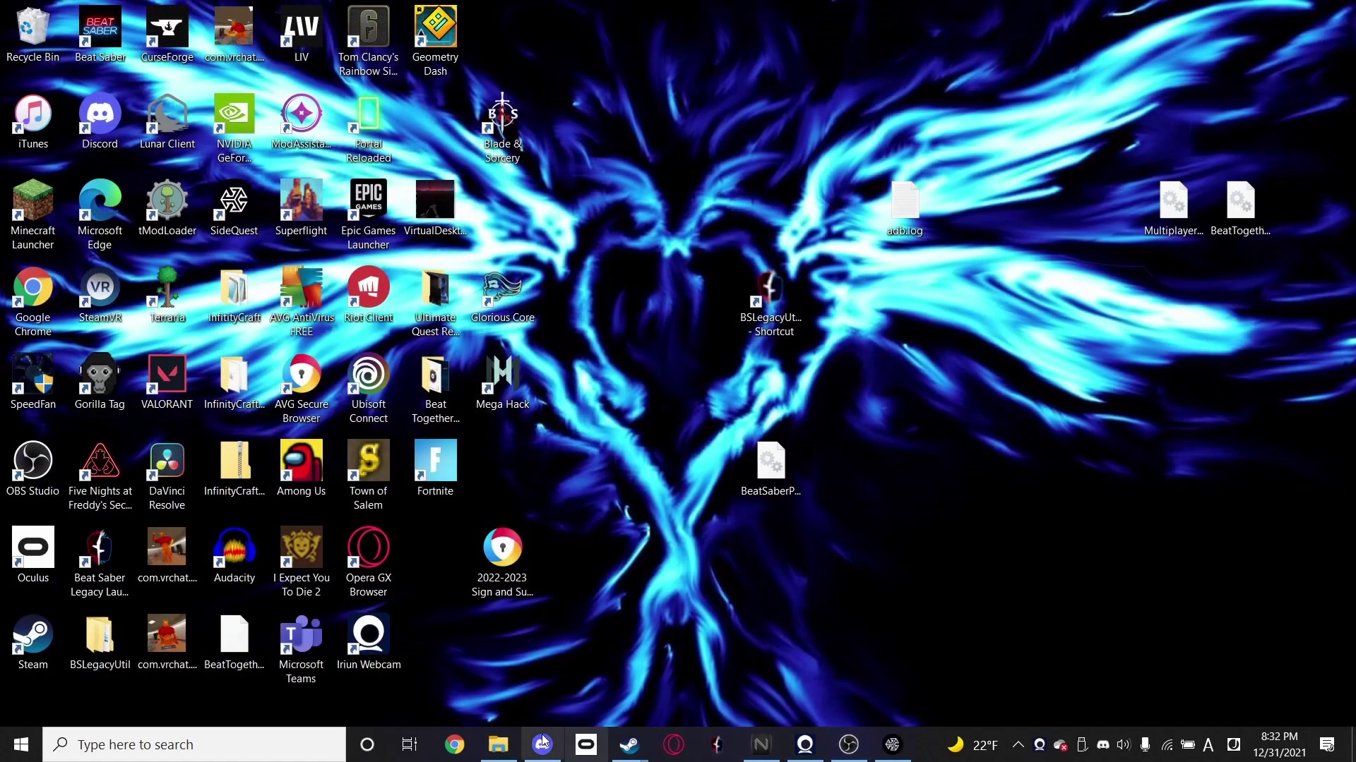
Switch to the Oculus app, open the details of Echo VR and copy its install location.
left_click(585, 747)
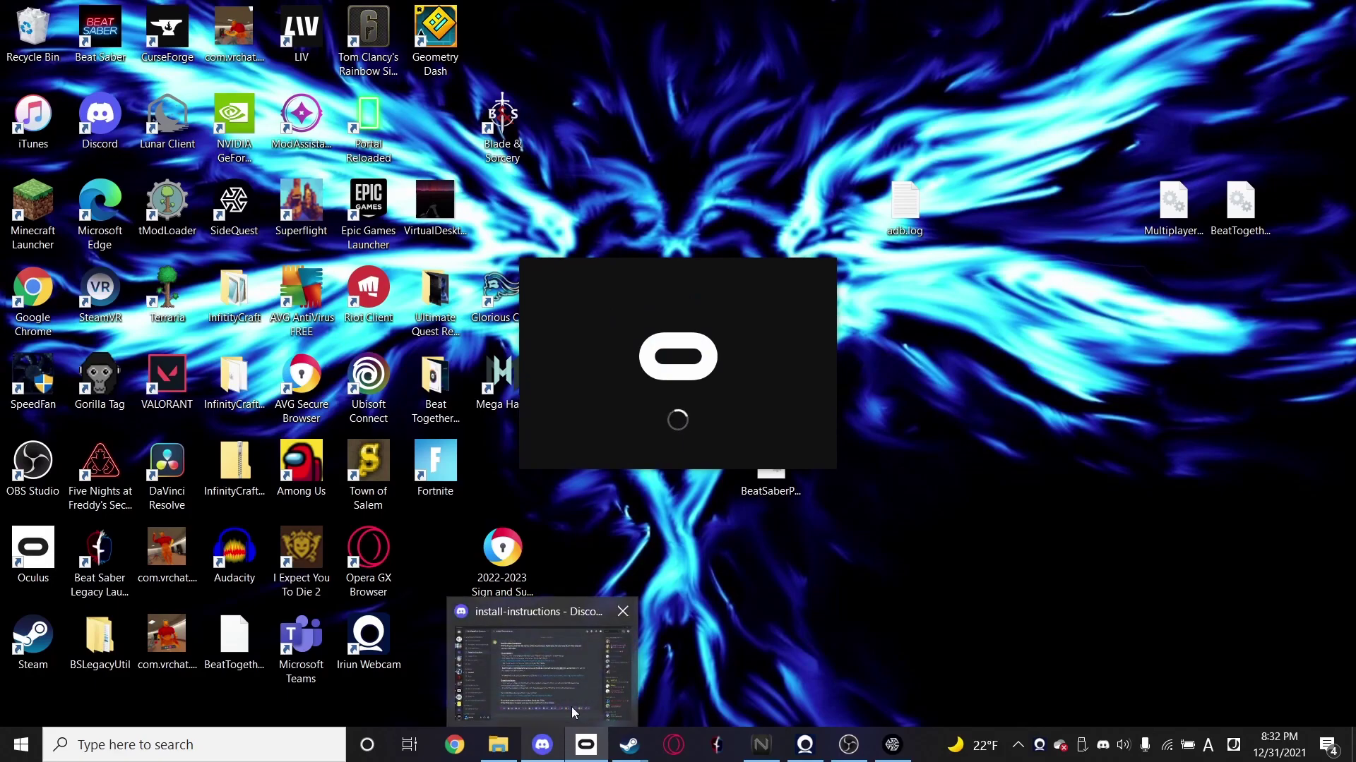
scroll(564, 524, "down", 5)
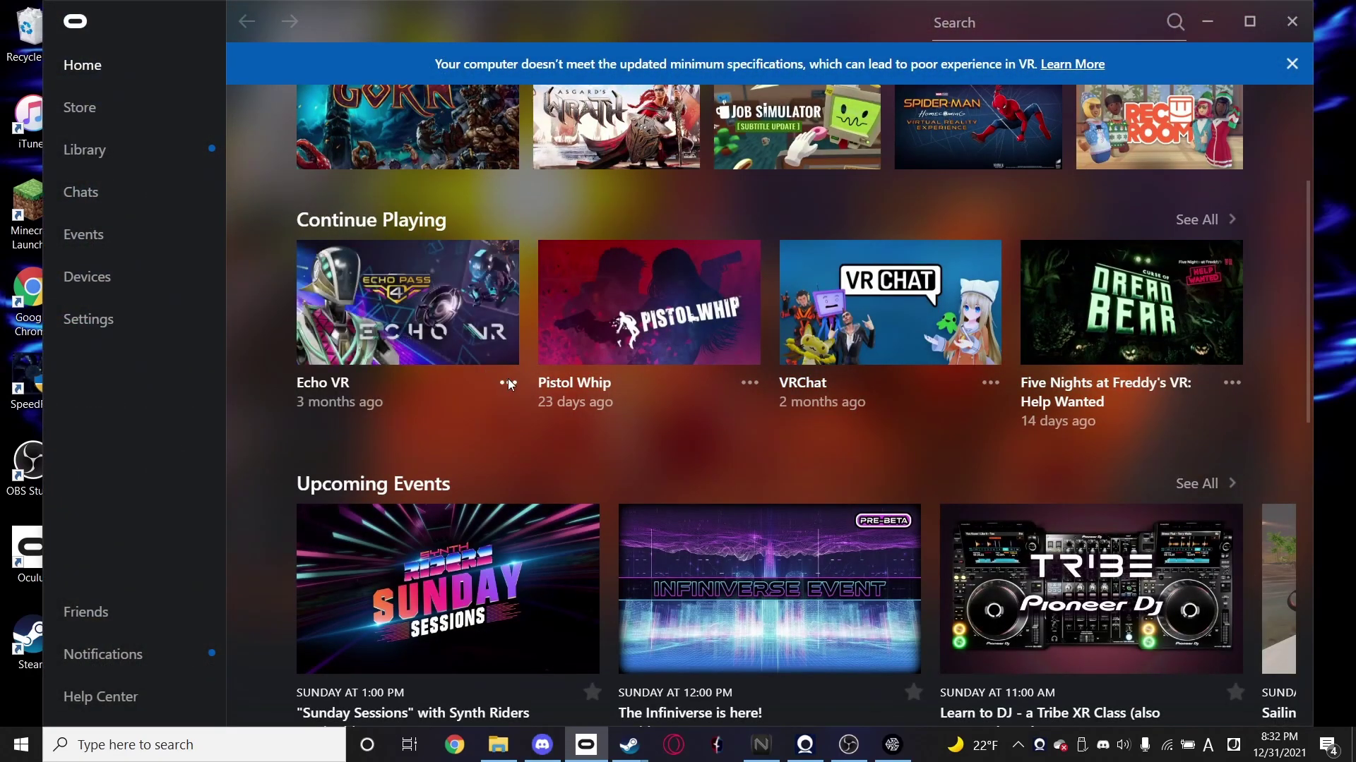
left_click(509, 383)
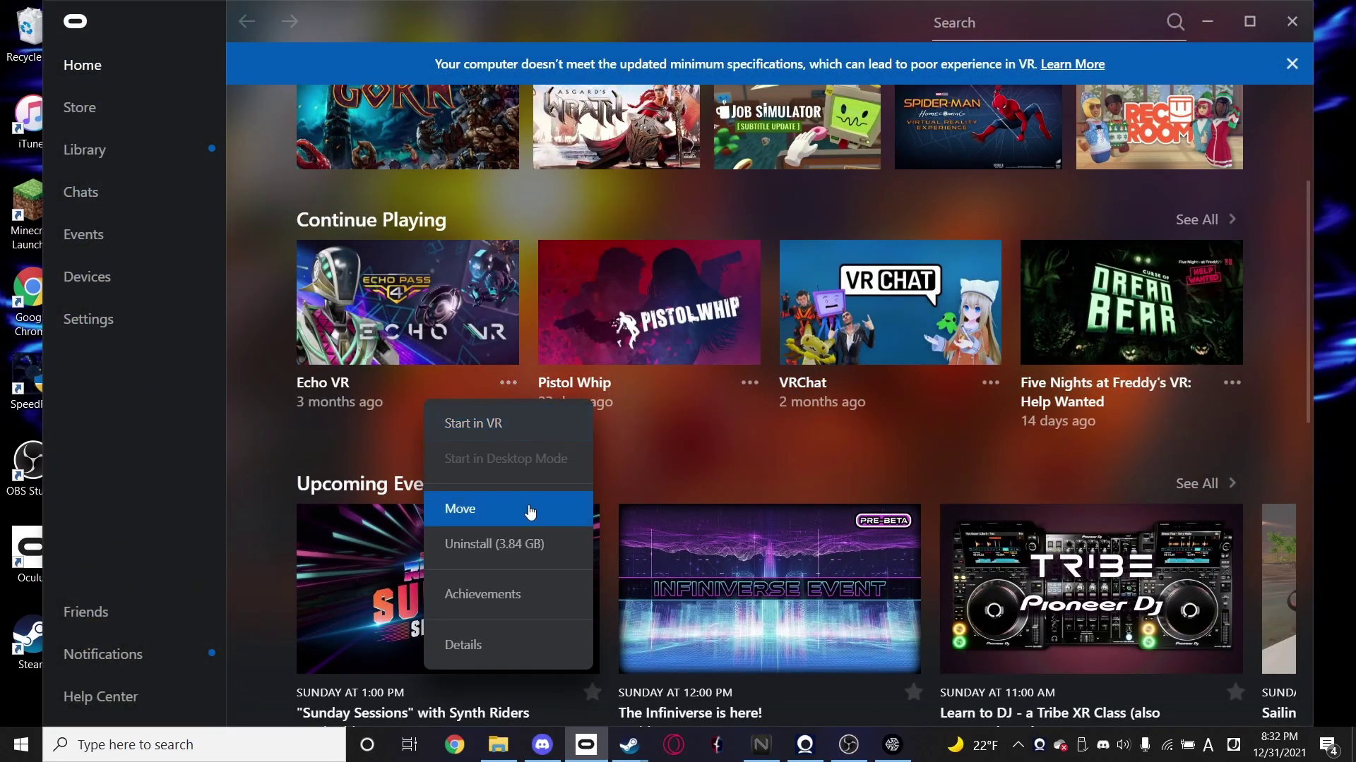
left_click(520, 642)
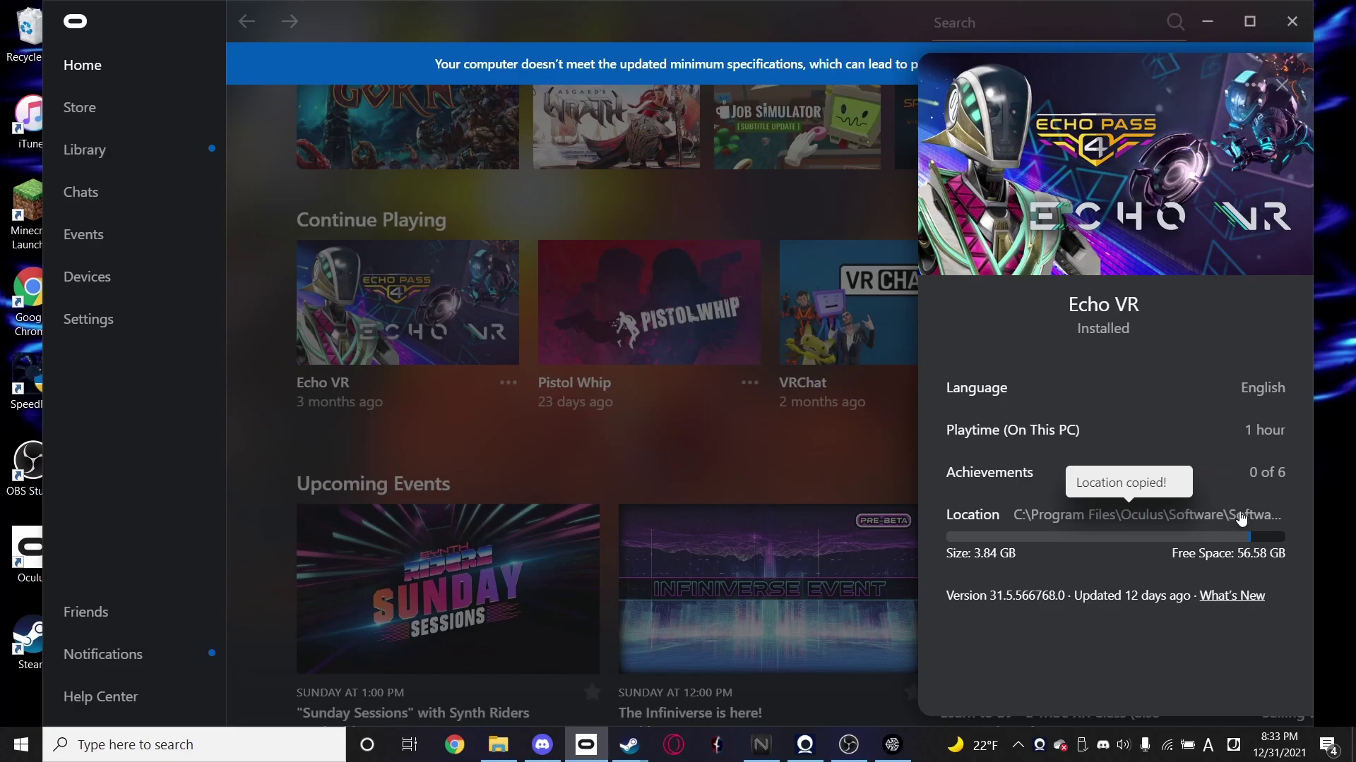
left_click(619, 544)
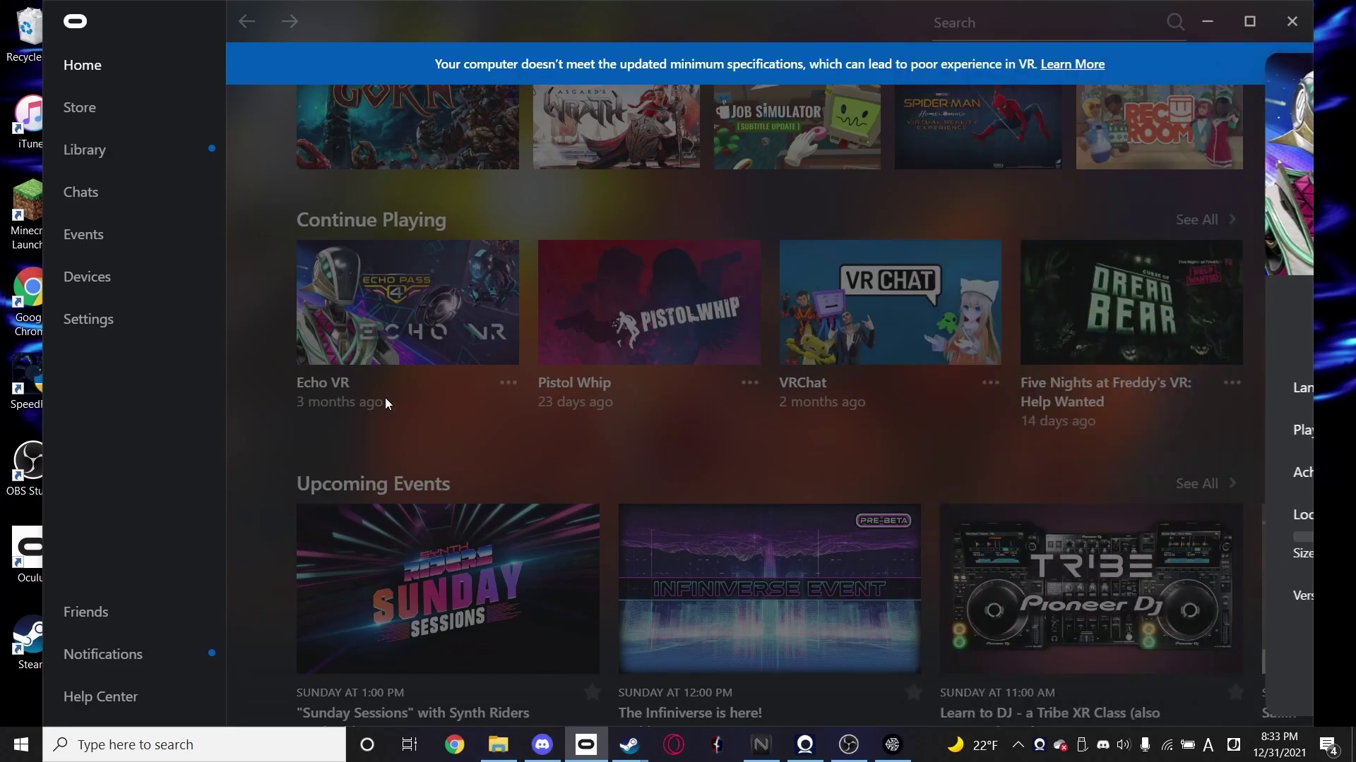
Open the details of Pistol Whip from the Oculus library and examine its install location.
scroll(370, 389, "up", 3)
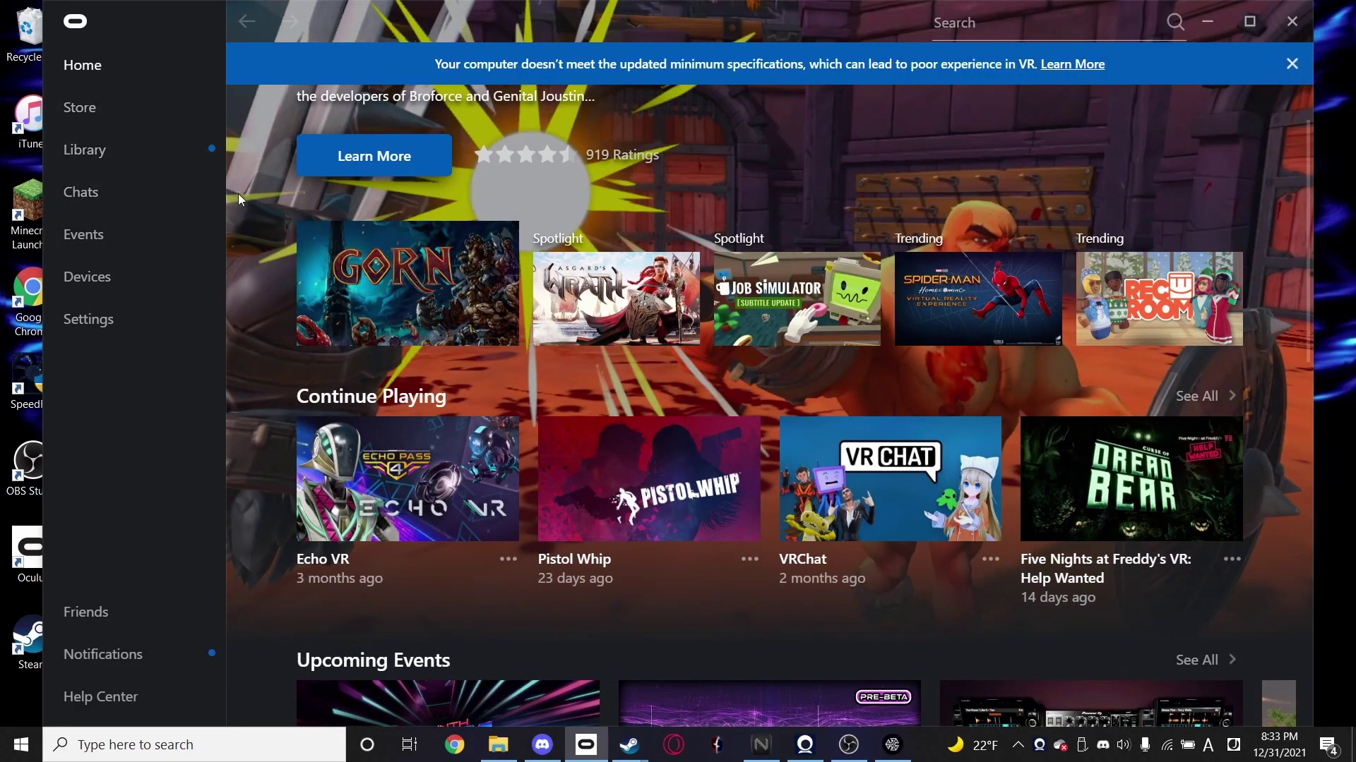
left_click(167, 154)
scroll(520, 281, "down", 5)
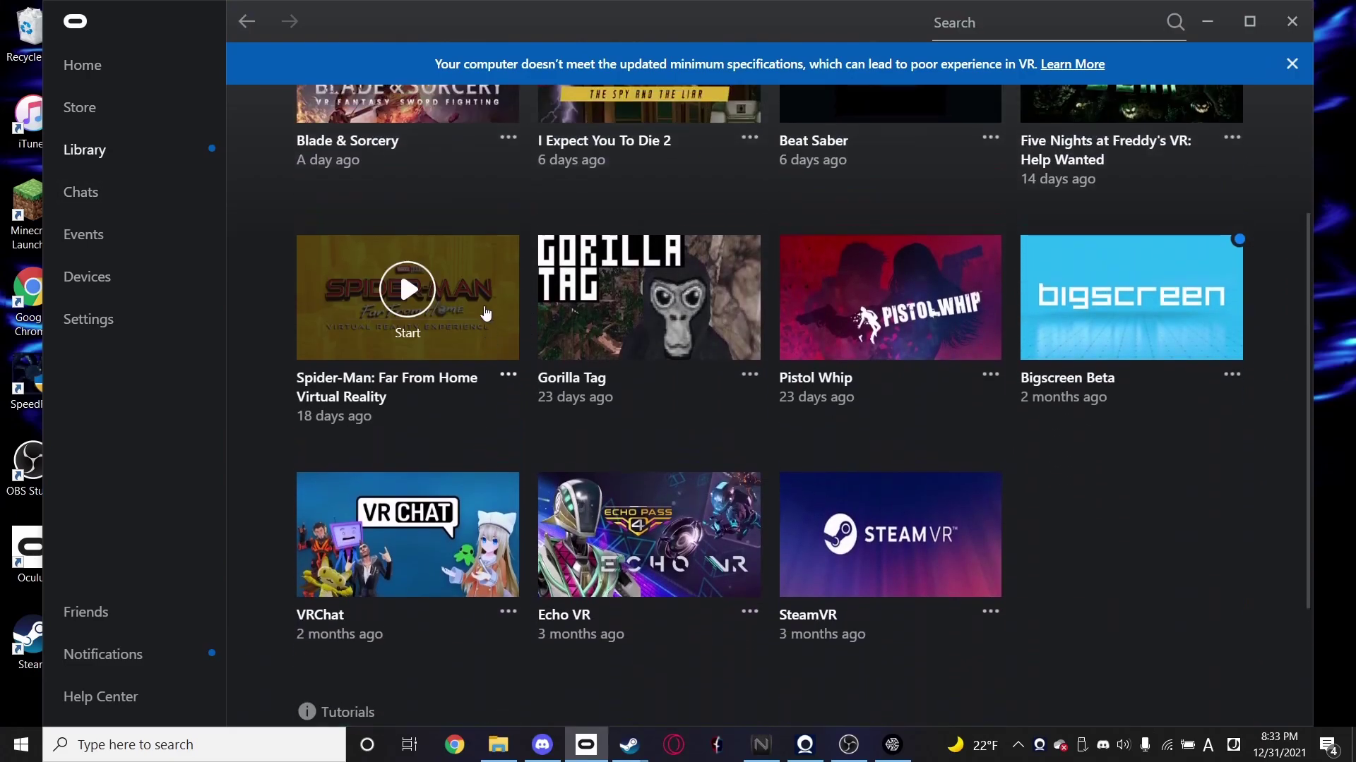
scroll(503, 176, "down", 1)
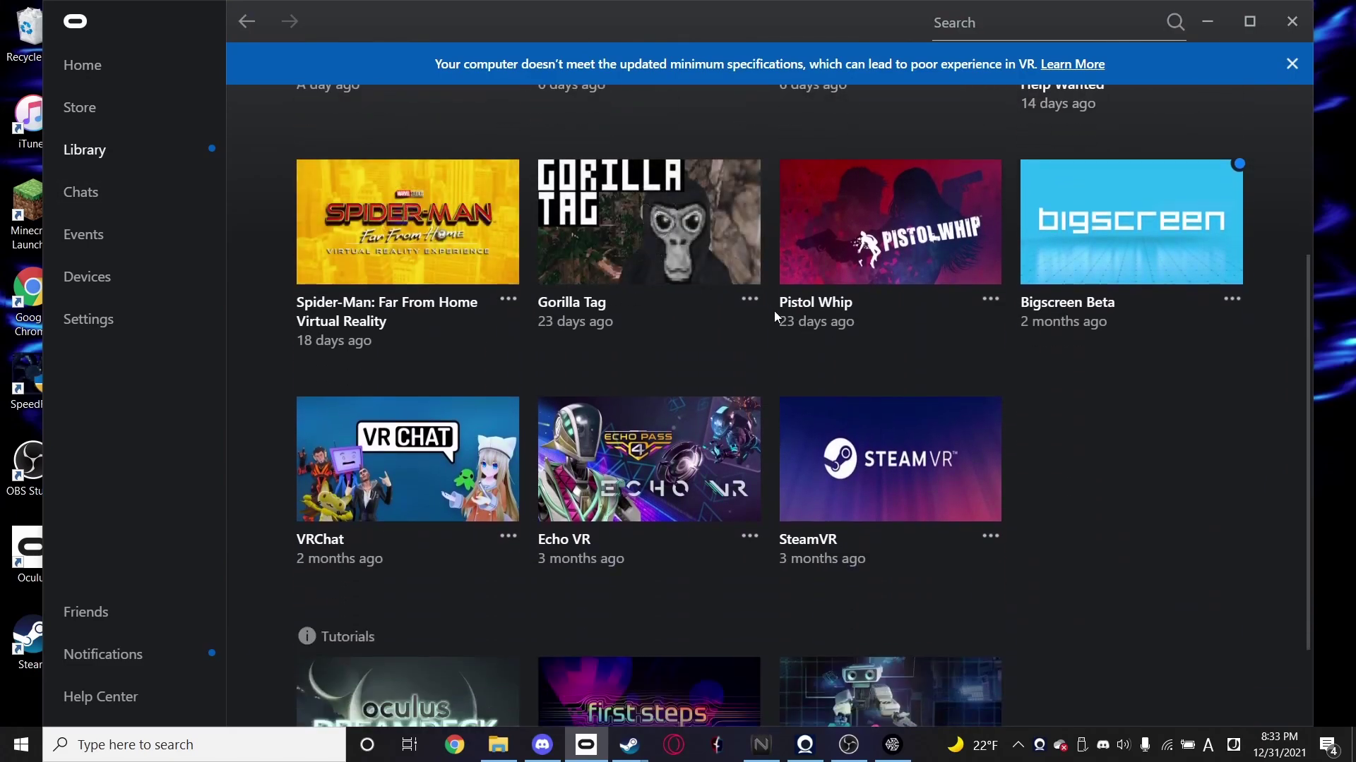
scroll(883, 300, "down", 2)
scroll(882, 311, "up", 1)
left_click(992, 257)
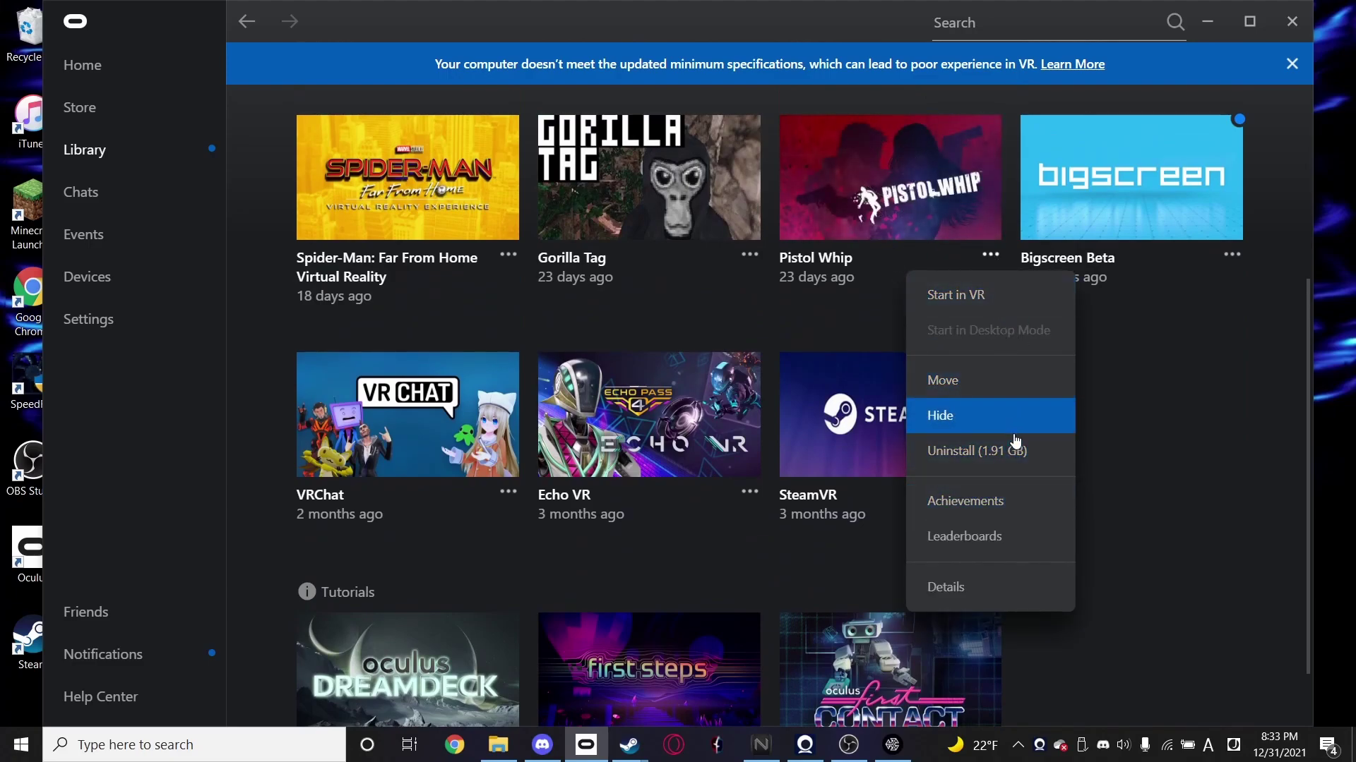
left_click(1015, 596)
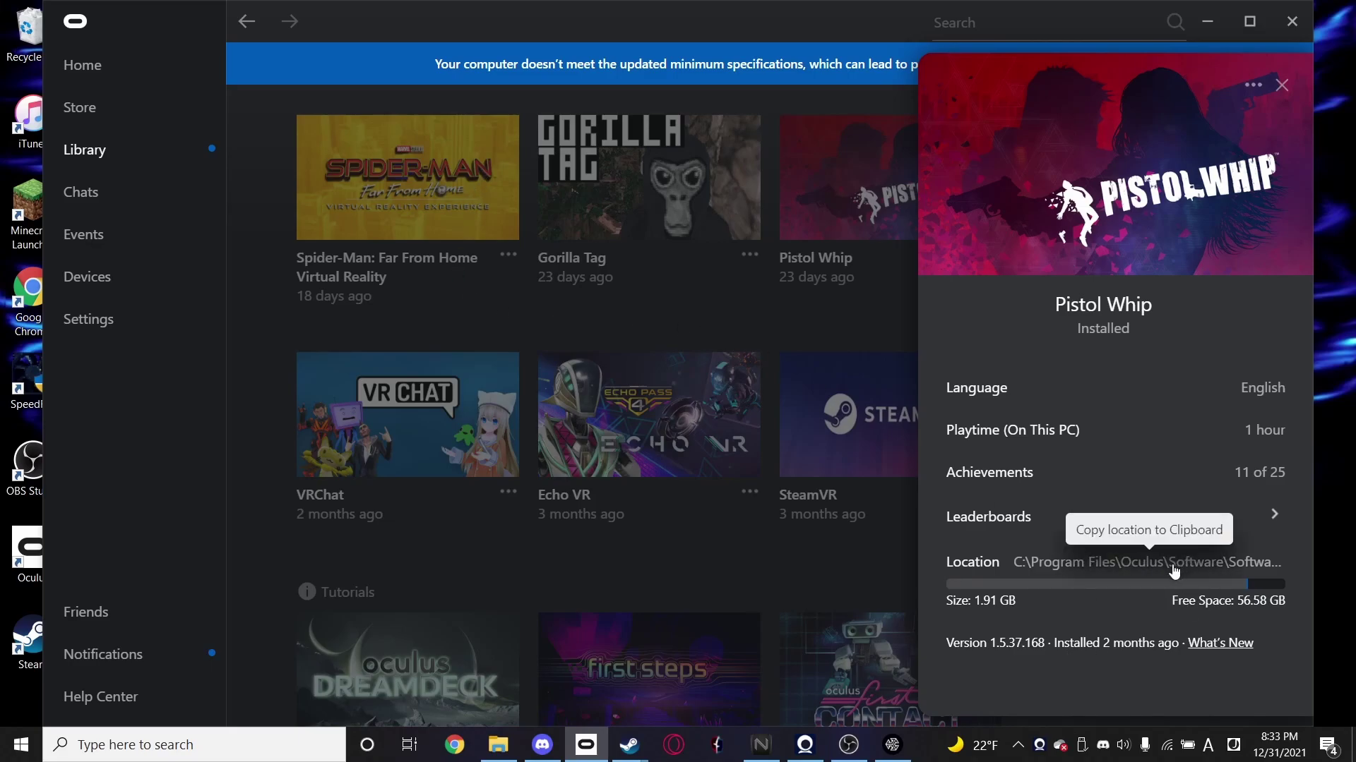
left_click(566, 290)
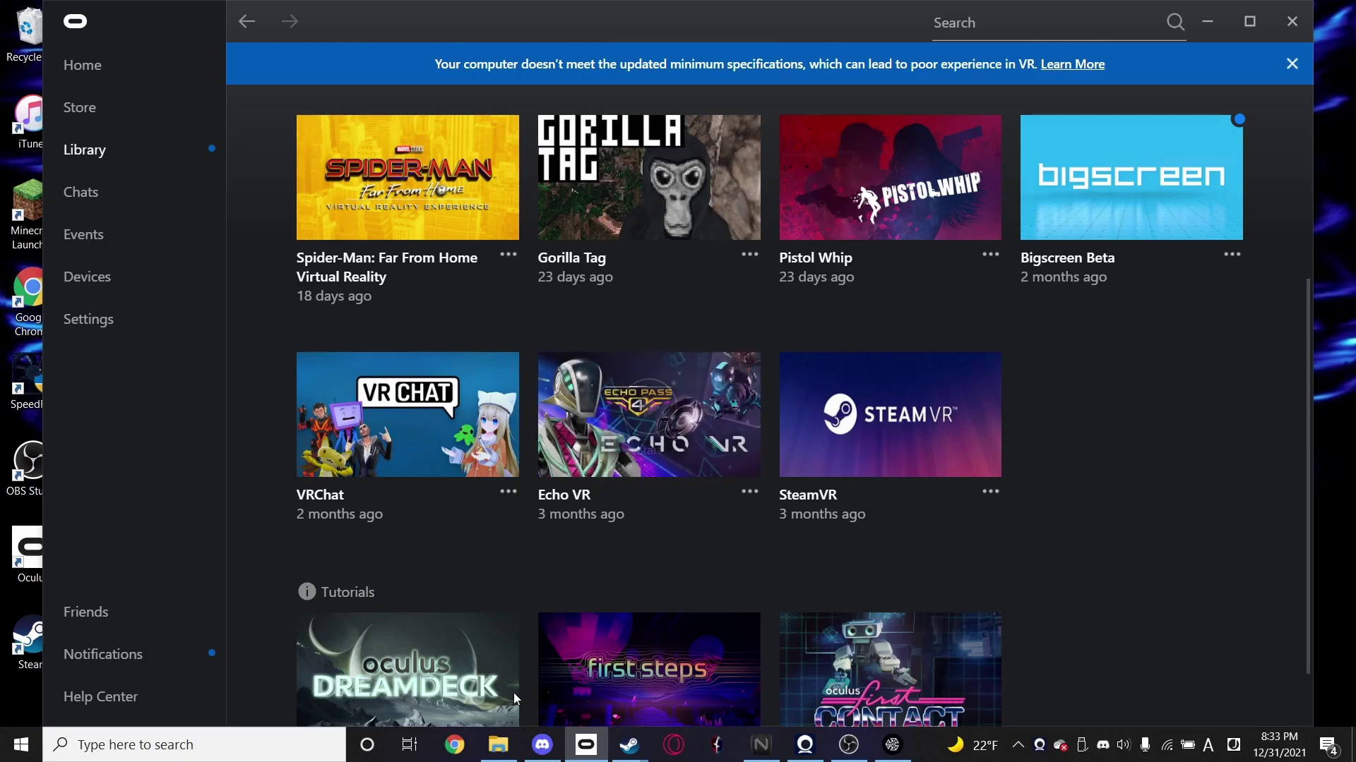
Browse Beat Saber's local files from the Steam library and look inside its Beat Saber_Data folder.
left_click(498, 745)
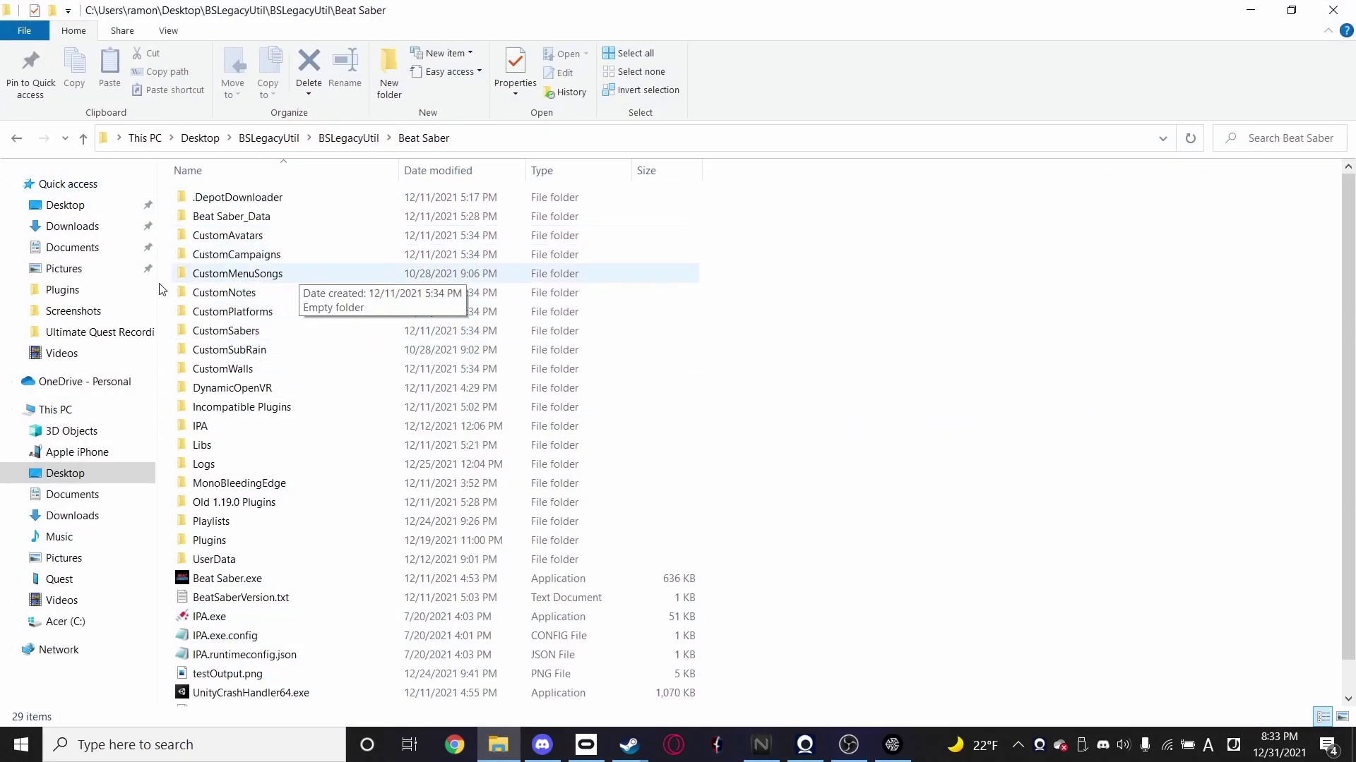
left_click(598, 740)
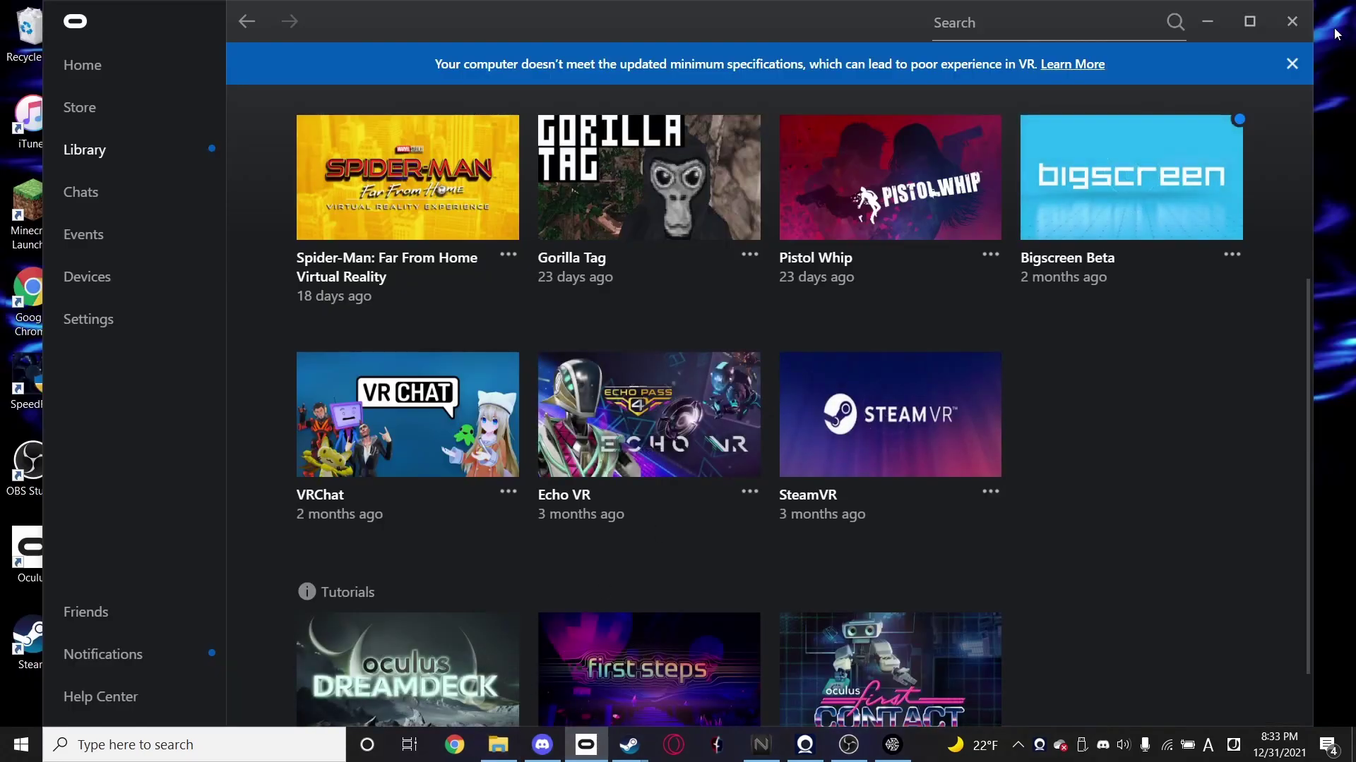
mouse_move(621, 756)
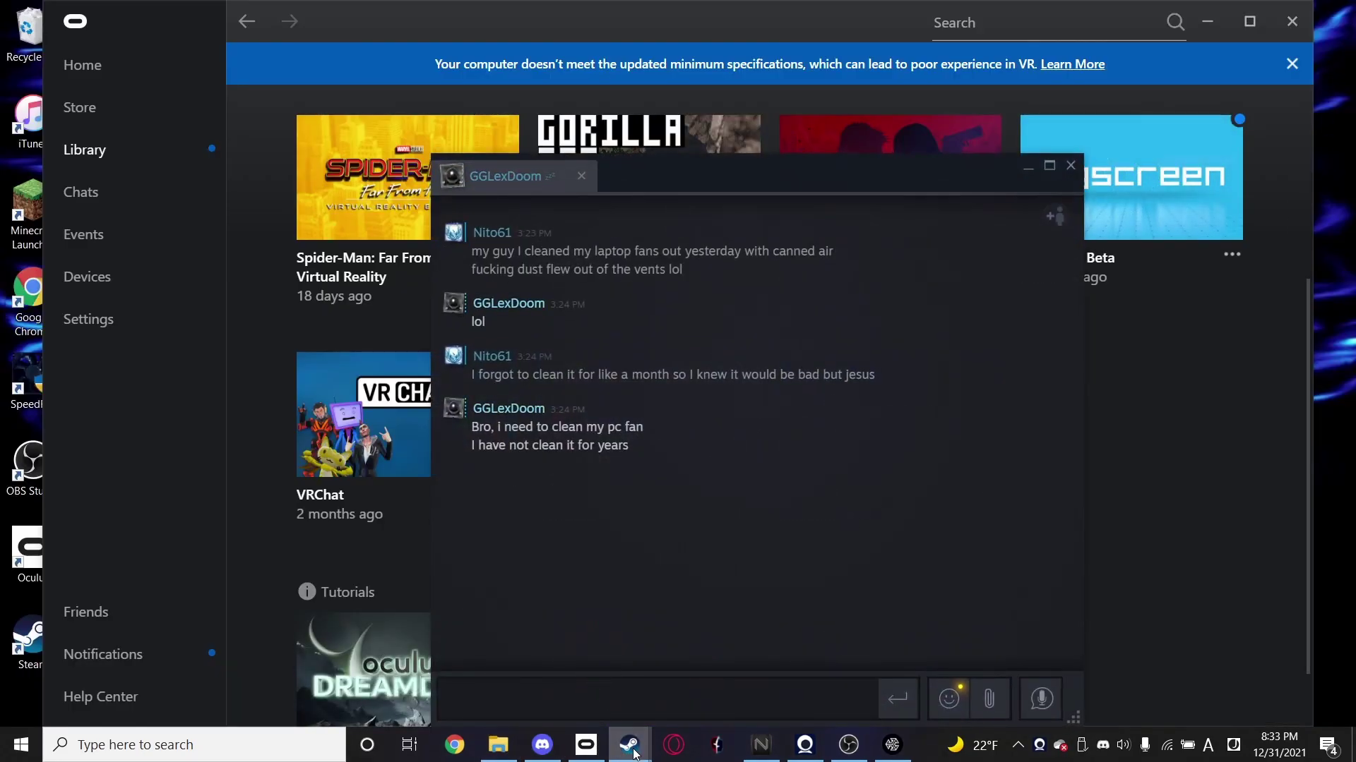
left_click(706, 671)
right_click(136, 213)
mouse_move(181, 294)
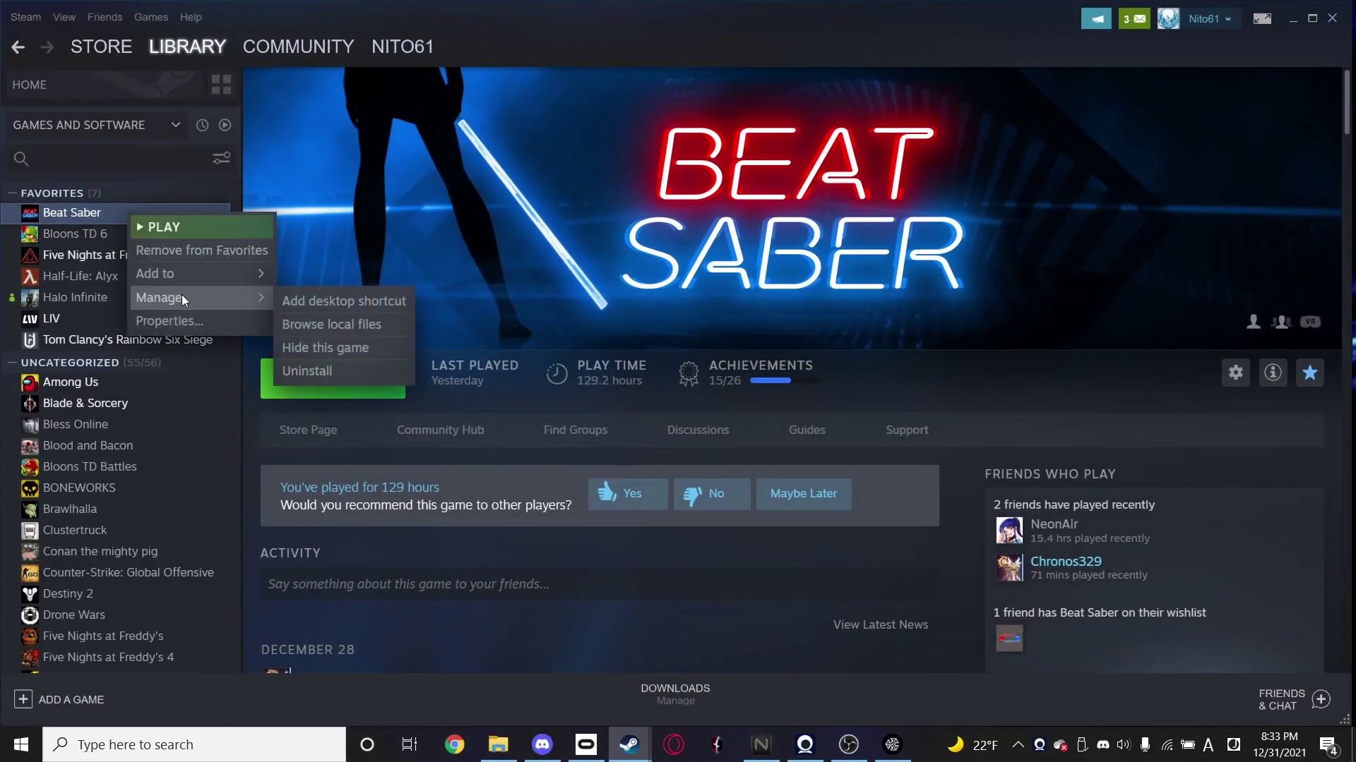
left_click(320, 324)
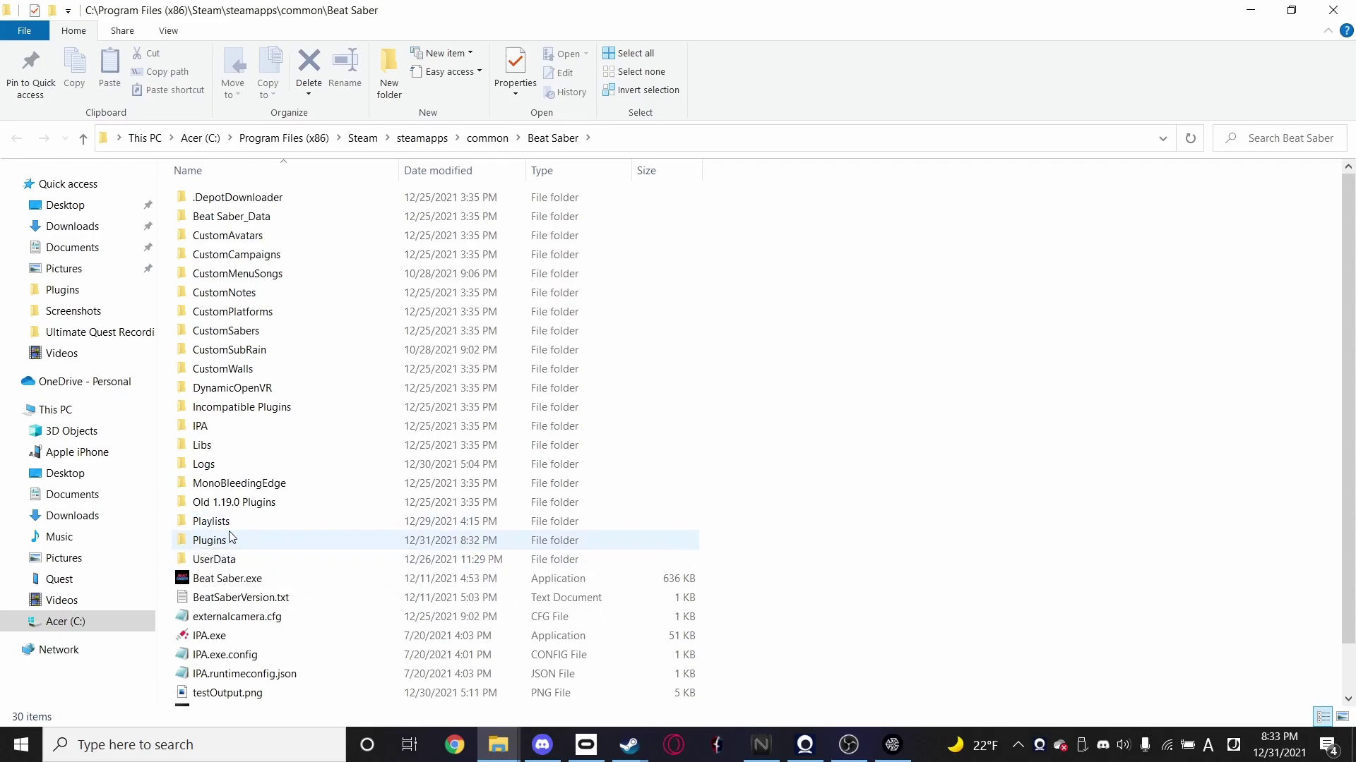
double_click(220, 216)
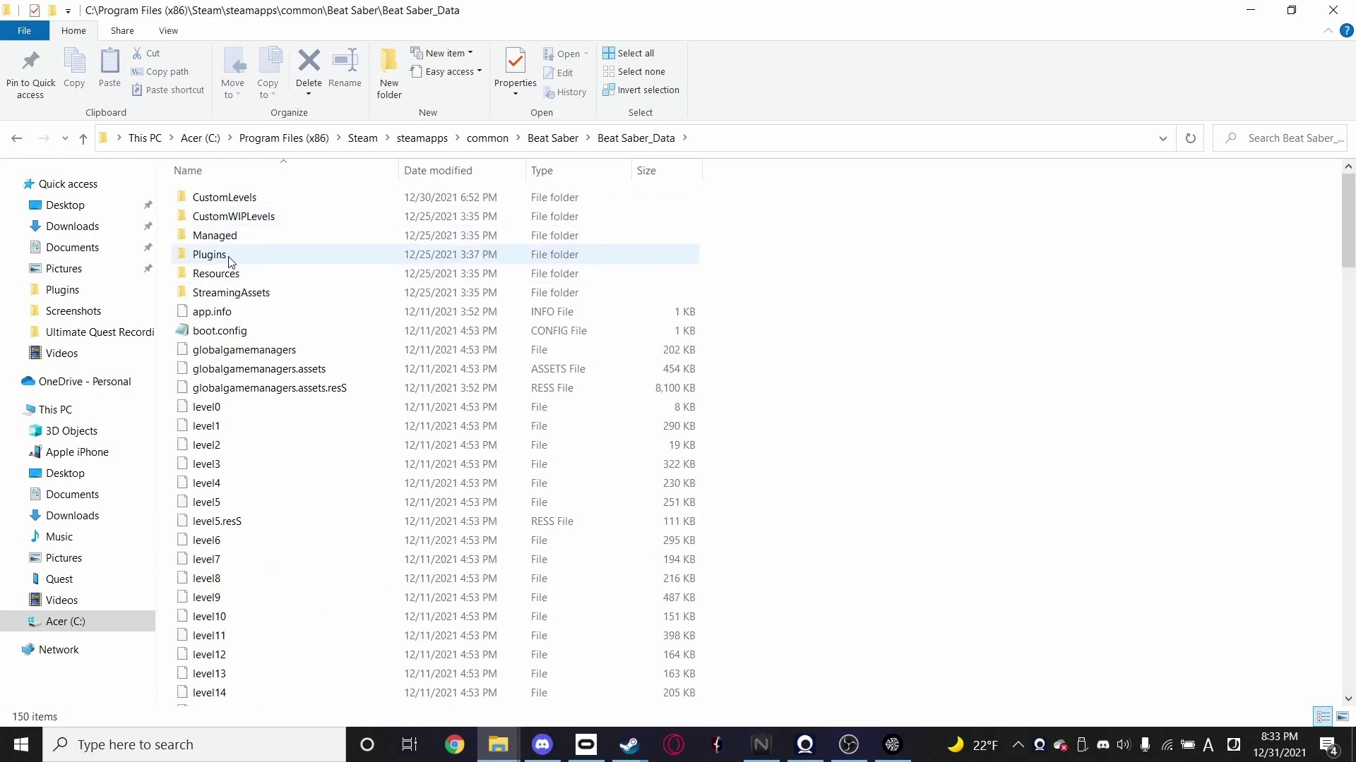
key("alt+Left")
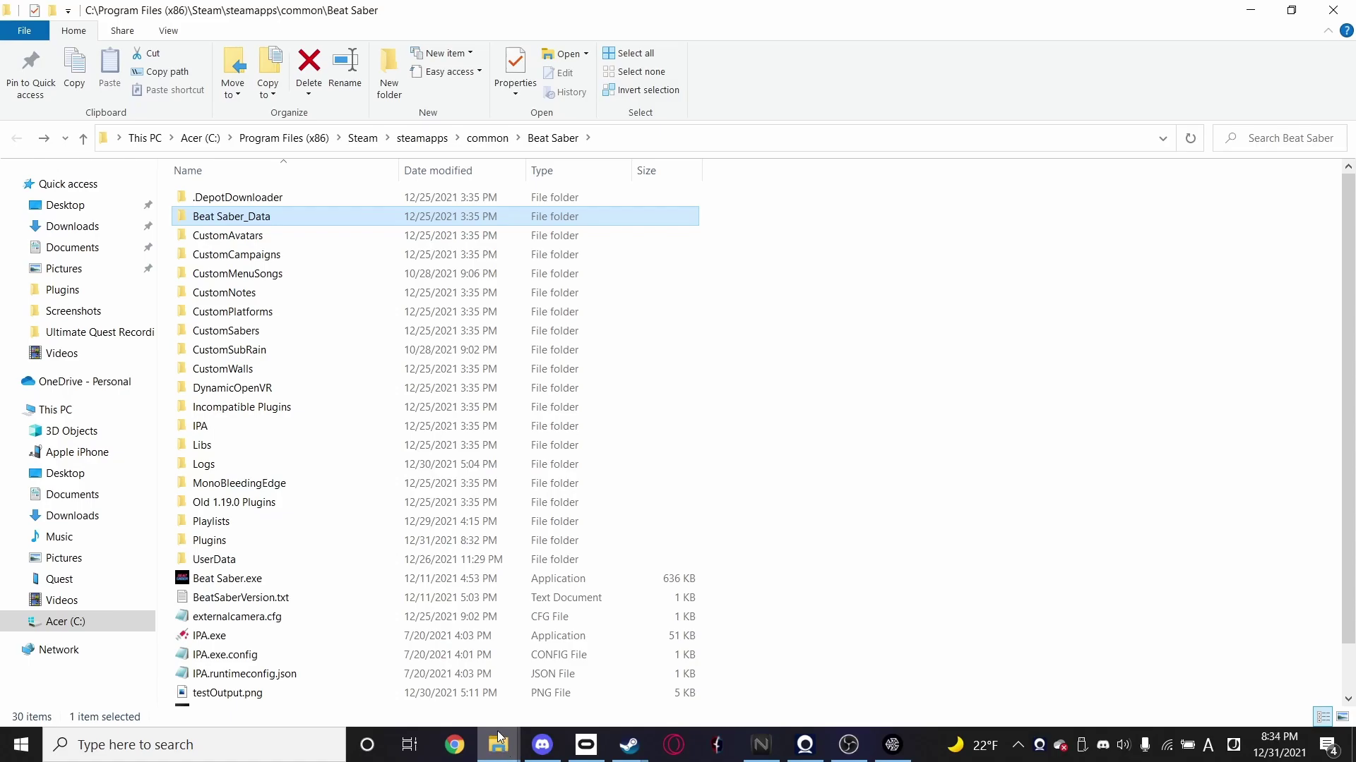
Close both open File Explorer windows.
mouse_move(498, 748)
left_click(477, 609)
left_click(574, 611)
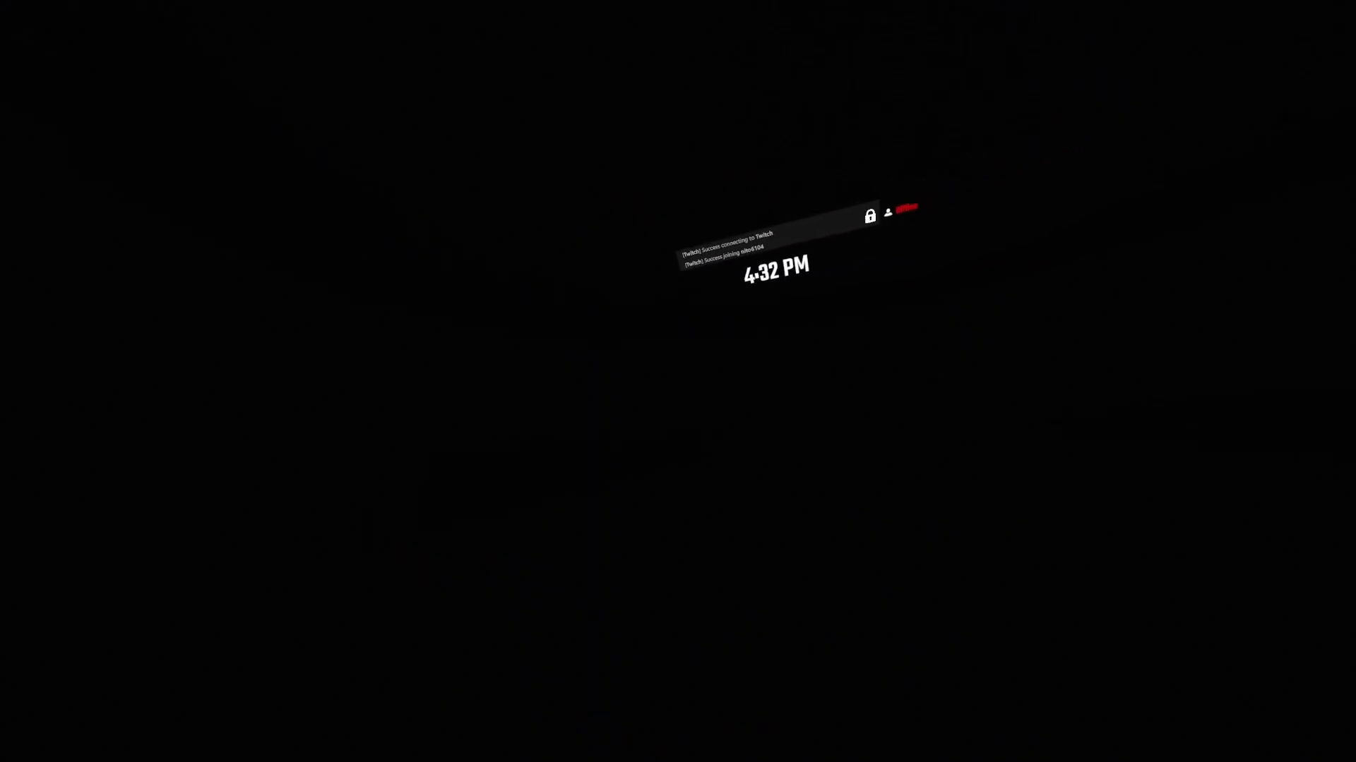